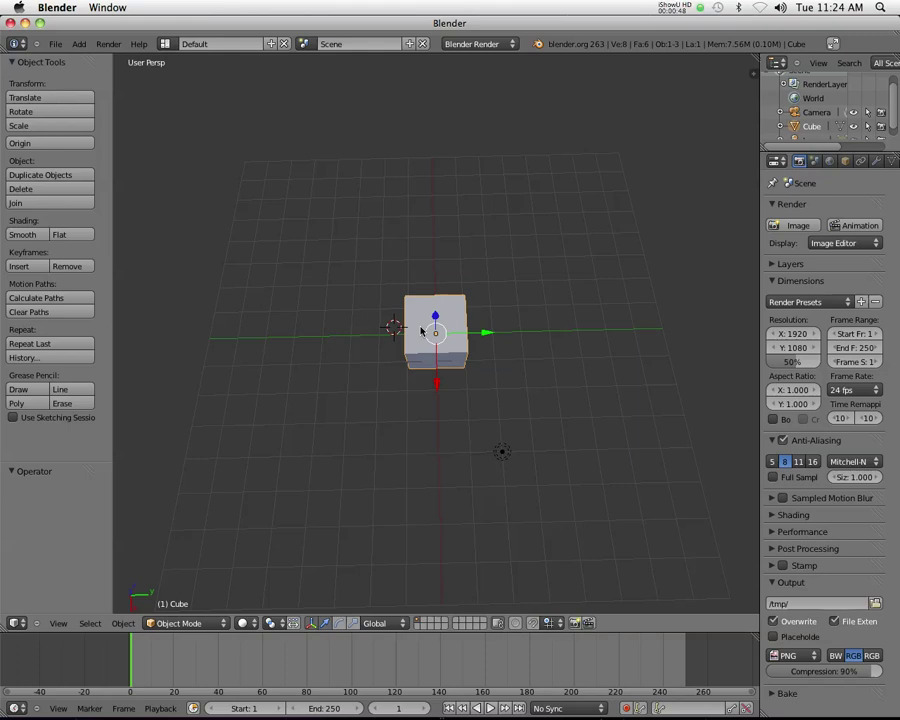
# Delete the default cube and place the 3D cursor at the centre of the grid
pyautogui.press('x')
pyautogui.click(412, 336)
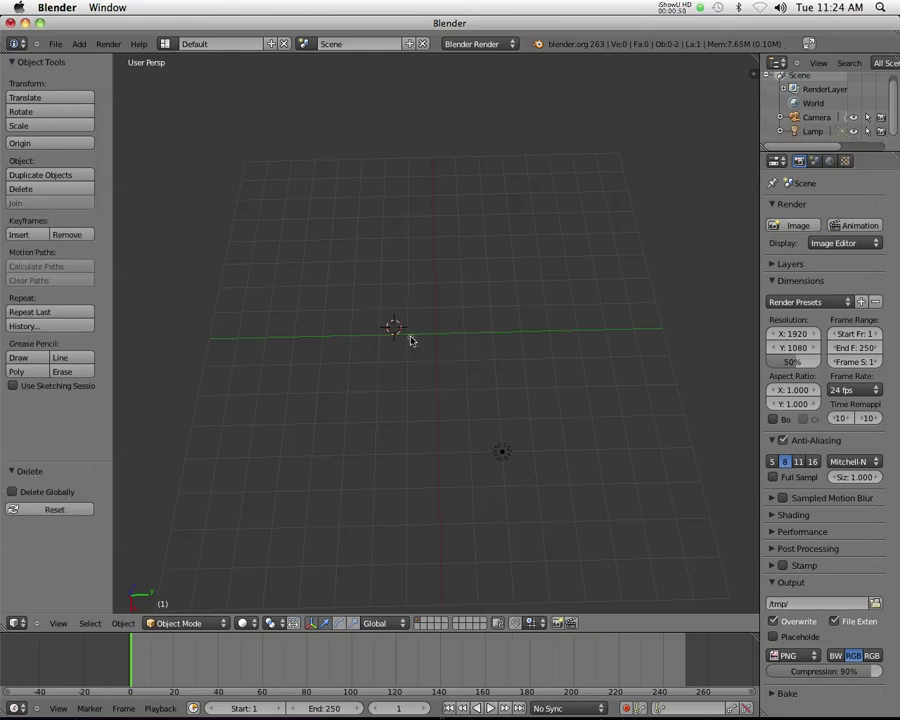
pyautogui.moveTo(416, 345); pyautogui.dragTo(420, 229, button='middle')
pyautogui.click(438, 333)
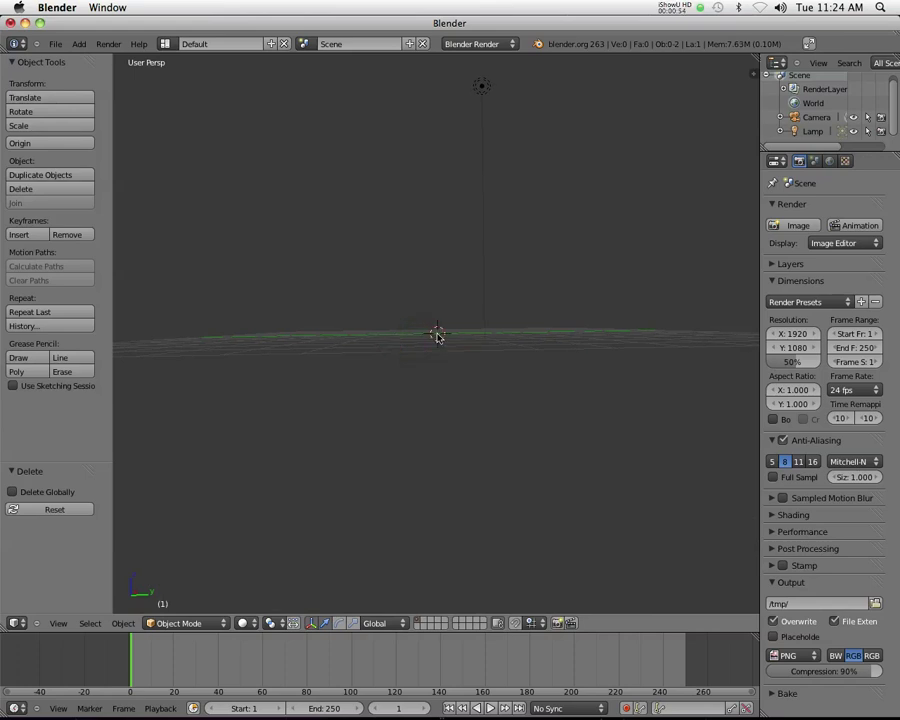
pyautogui.moveTo(438, 334); pyautogui.dragTo(408, 213, button='middle')
# Add a plane mesh at the 3D cursor and switch it to Edit Mode
pyautogui.click(79, 44)
pyautogui.moveTo(90, 60)
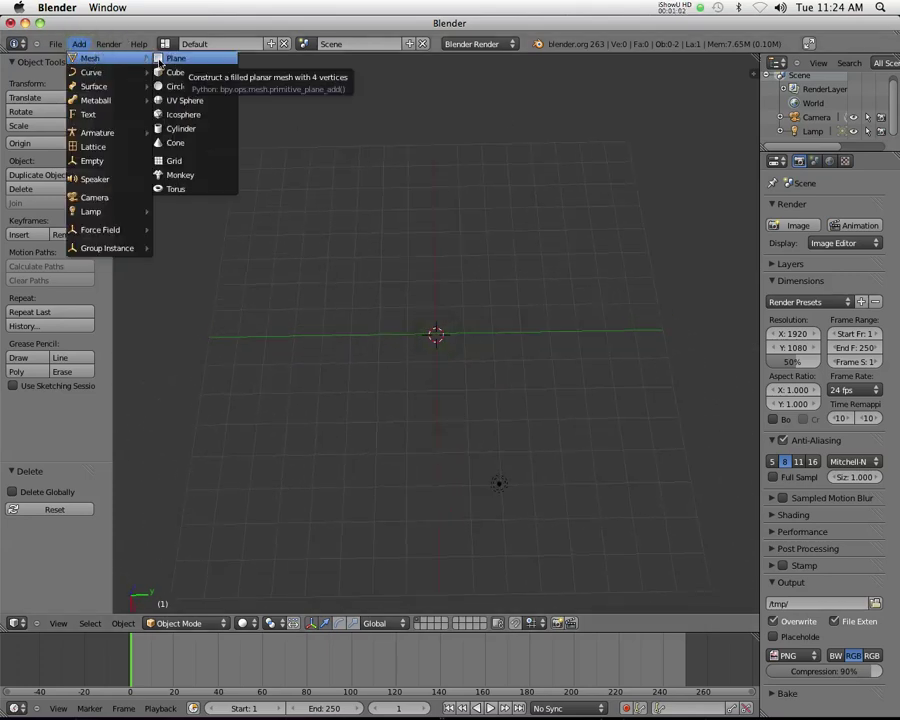
pyautogui.click(159, 60)
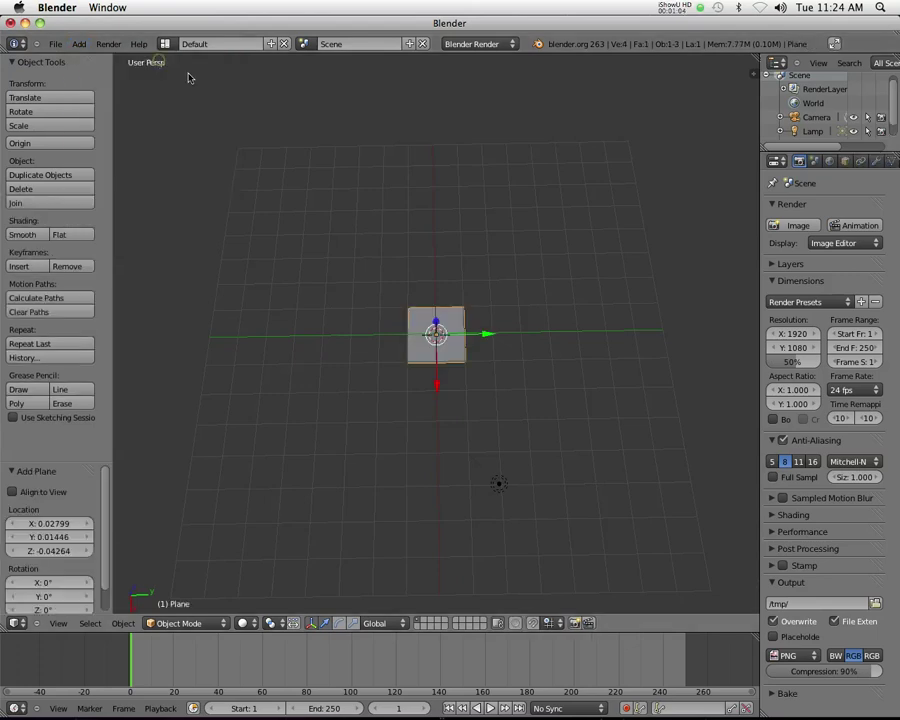
pyautogui.moveTo(444, 340)
pyautogui.mouseDown(button='middle')
pyautogui.moveTo(438, 285)
pyautogui.moveTo(452, 360)
pyautogui.moveTo(440, 345)
pyautogui.mouseUp(button='middle')
pyautogui.press('Tab')
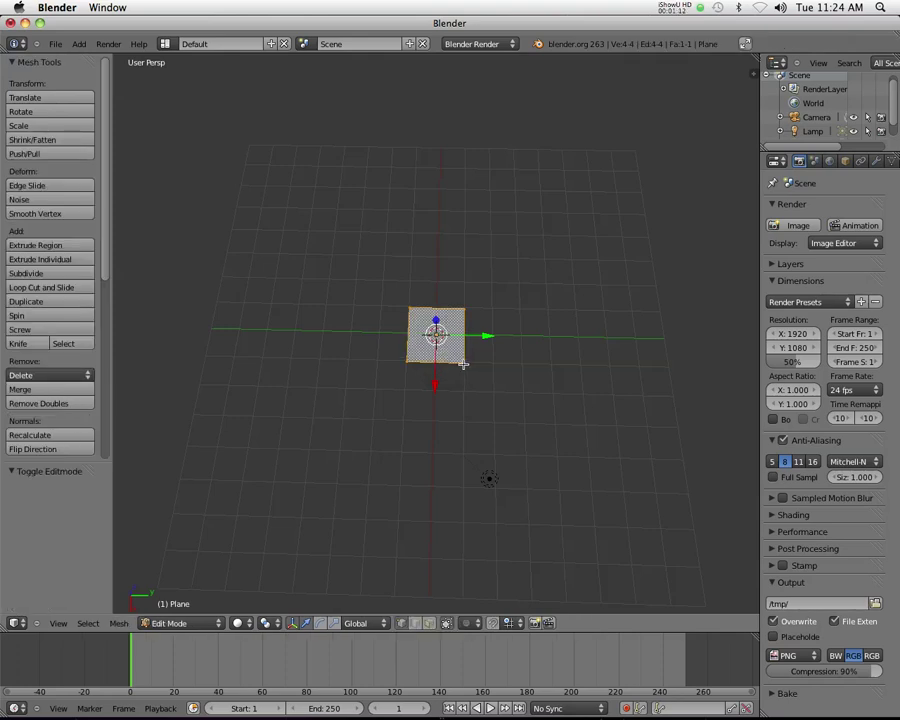
# Delete all of the plane's vertices and undo the deletion
pyautogui.press('x')
pyautogui.click(462, 363)
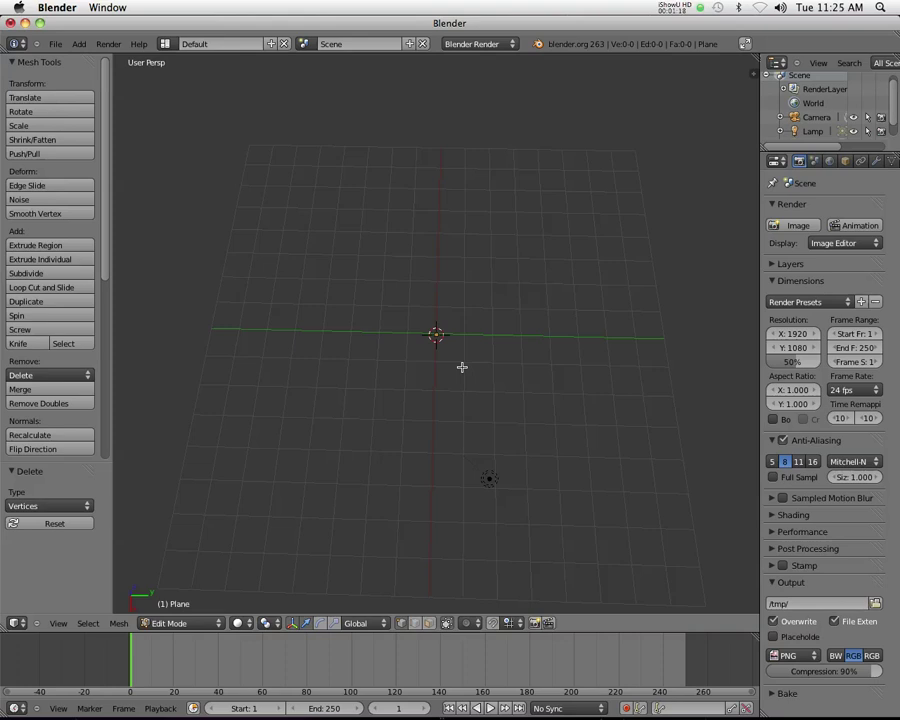
pyautogui.hotkey('ctrl', 'z')
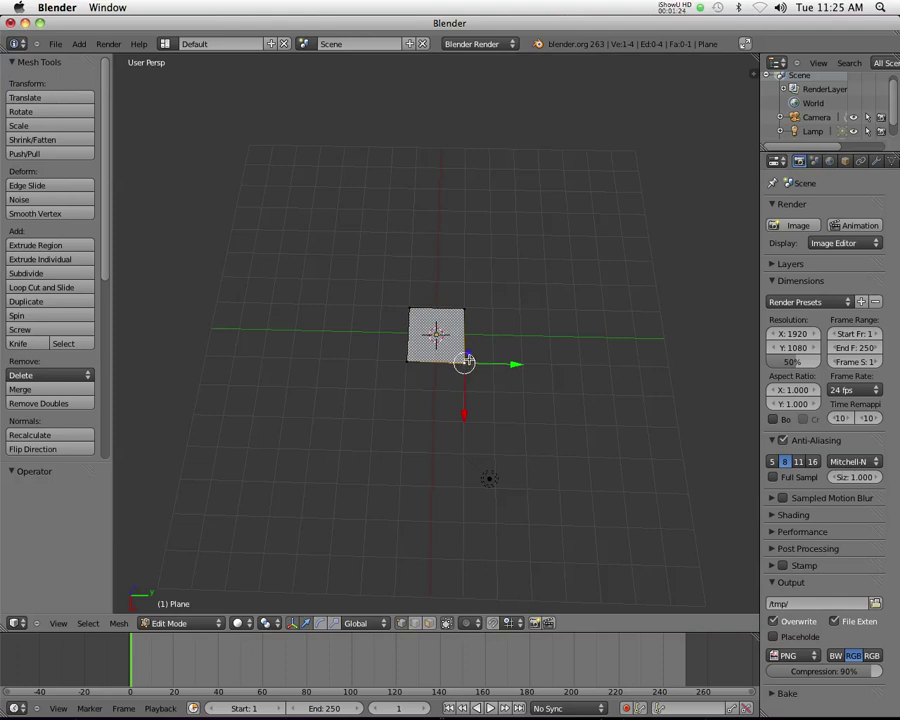
# Delete the plane's corner vertex on the positive X and positive Y side, leaving two connected edges
pyautogui.moveTo(464, 361); pyautogui.dragTo(464, 361, button='middle')
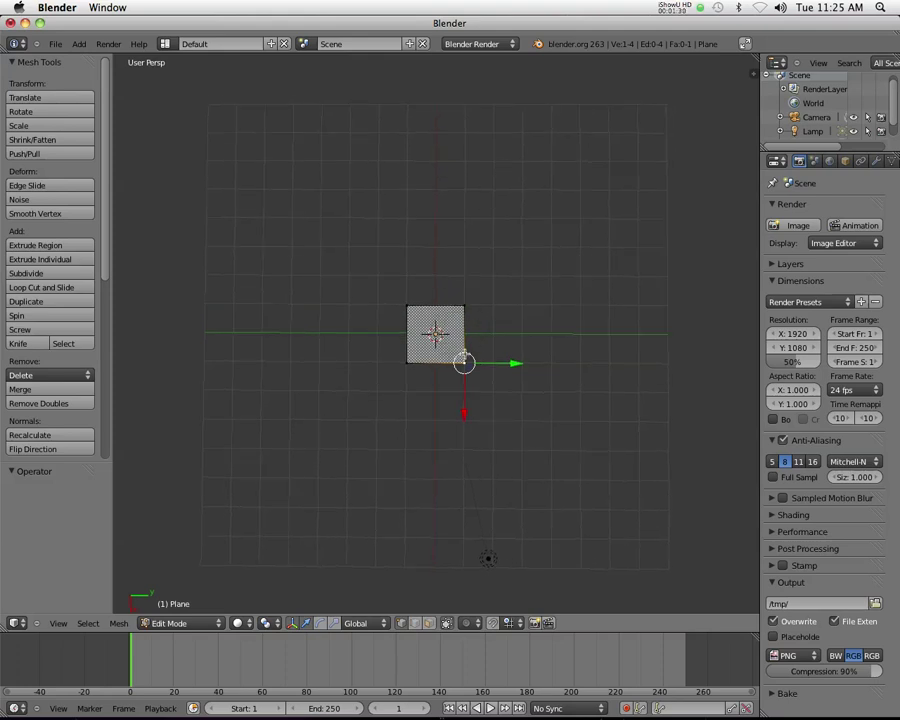
pyautogui.press('x')
pyautogui.click(291, 271)
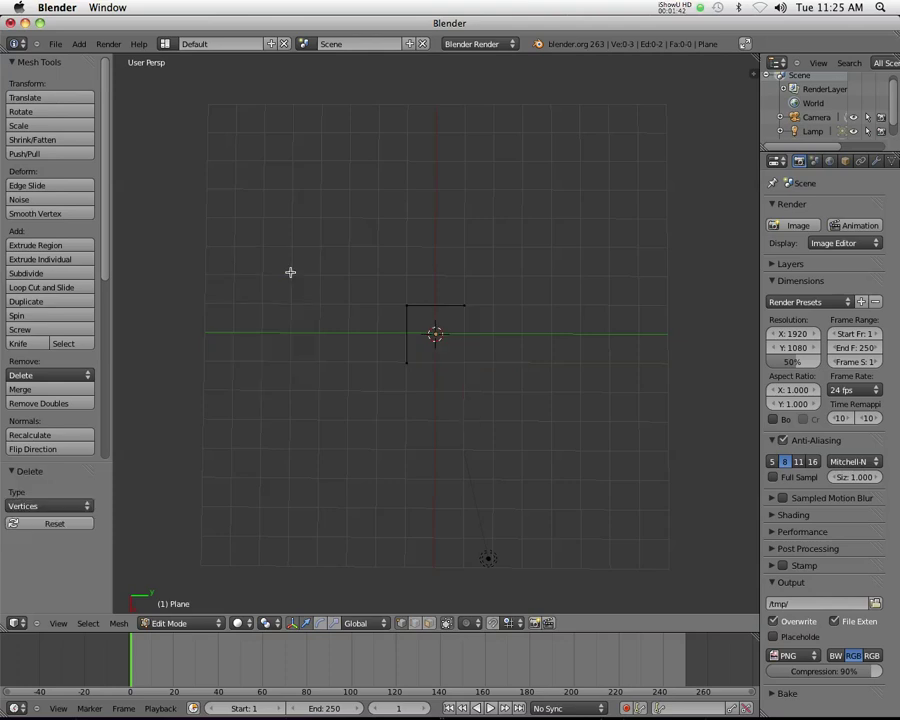
# Move the end vertex on the positive Y side about -0.94 and -0.91 along Y, and outward along negative X
pyautogui.rightClick(464, 305)
pyautogui.moveTo(466, 303); pyautogui.dragTo(488, 251)
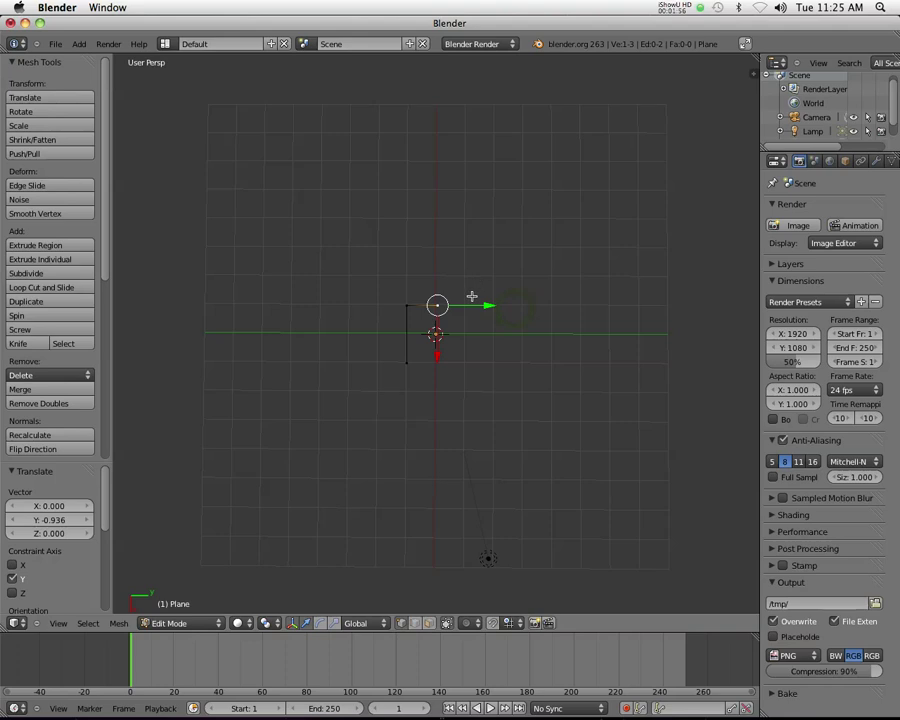
pyautogui.moveTo(436, 348); pyautogui.dragTo(422, 292)
pyautogui.moveTo(468, 245); pyautogui.dragTo(455, 248)
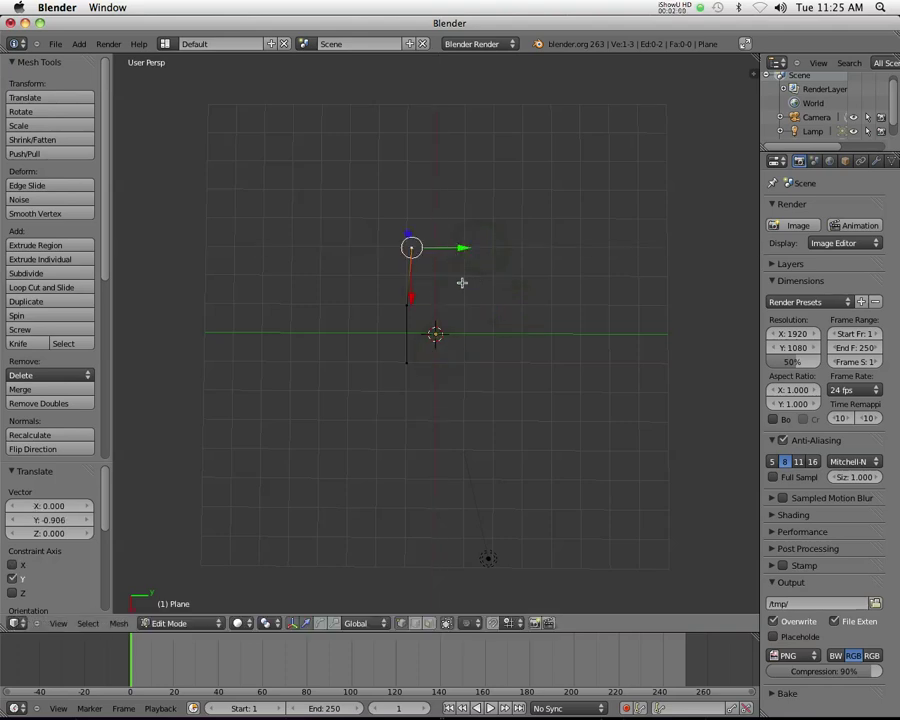
# In top orthographic view, move the same vertex about -2.66 along Y, 0.79 along X, then by X -0.22 and Y 1.30
pyautogui.press('KP_7')
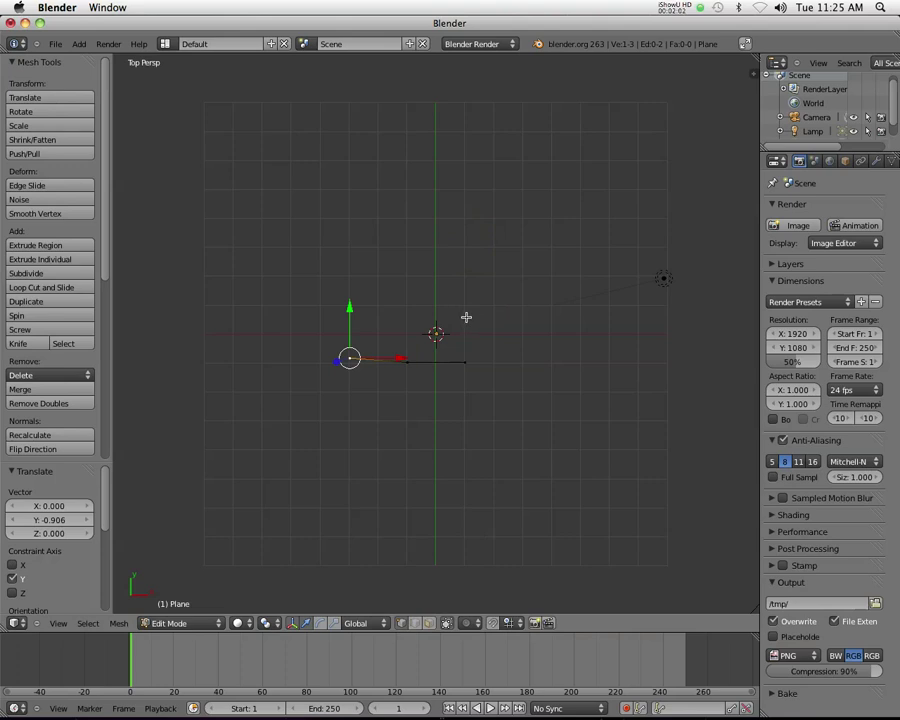
pyautogui.moveTo(349, 309); pyautogui.dragTo(362, 384)
pyautogui.press('KP_5')
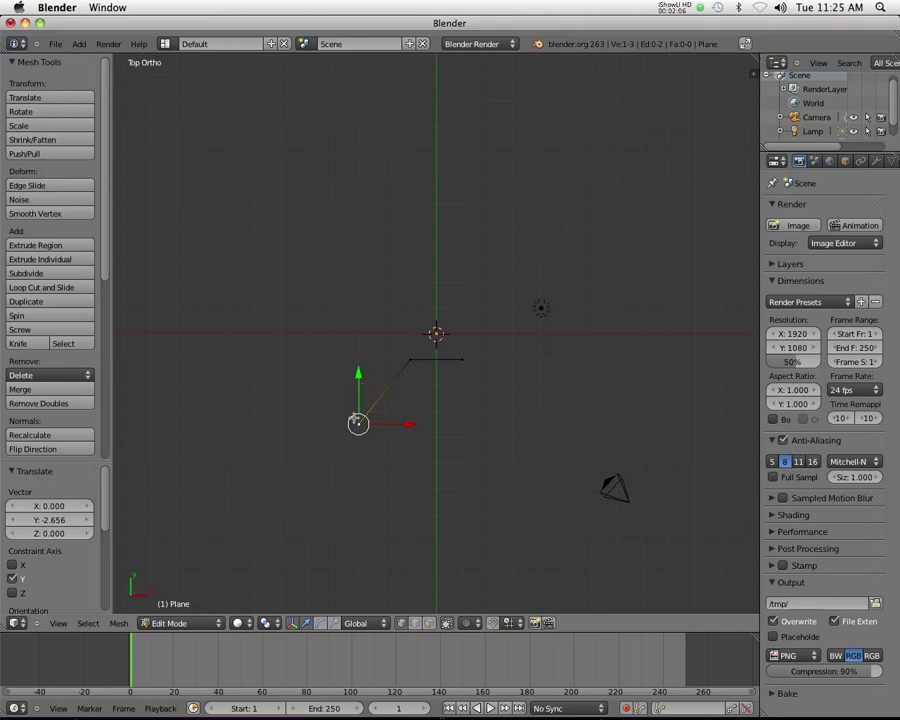
pyautogui.press('g')
pyautogui.press('x')
pyautogui.click(421, 424)
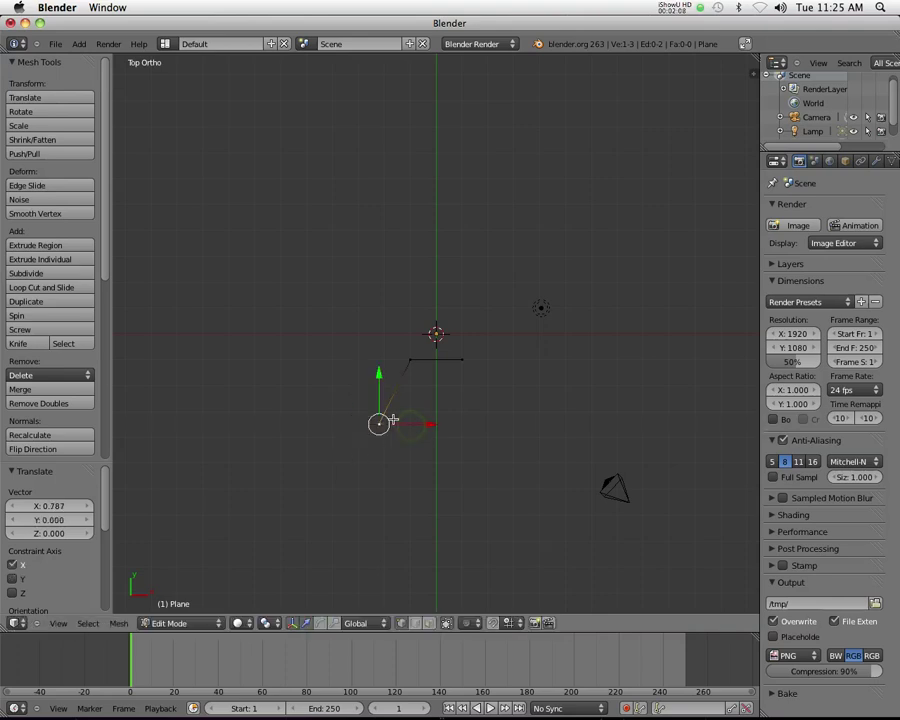
pyautogui.press('g')
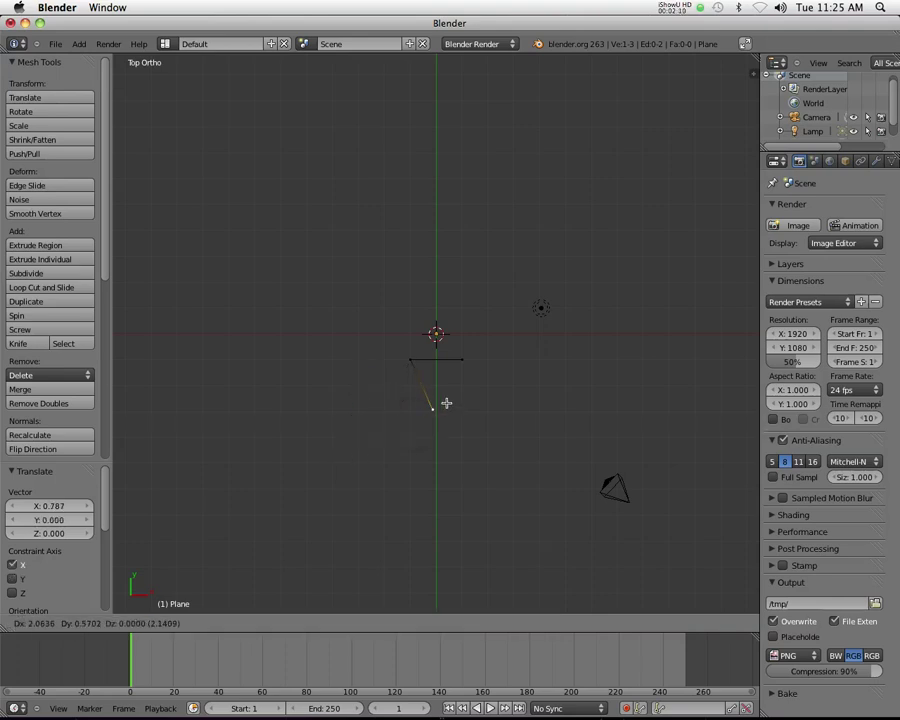
pyautogui.click(386, 387)
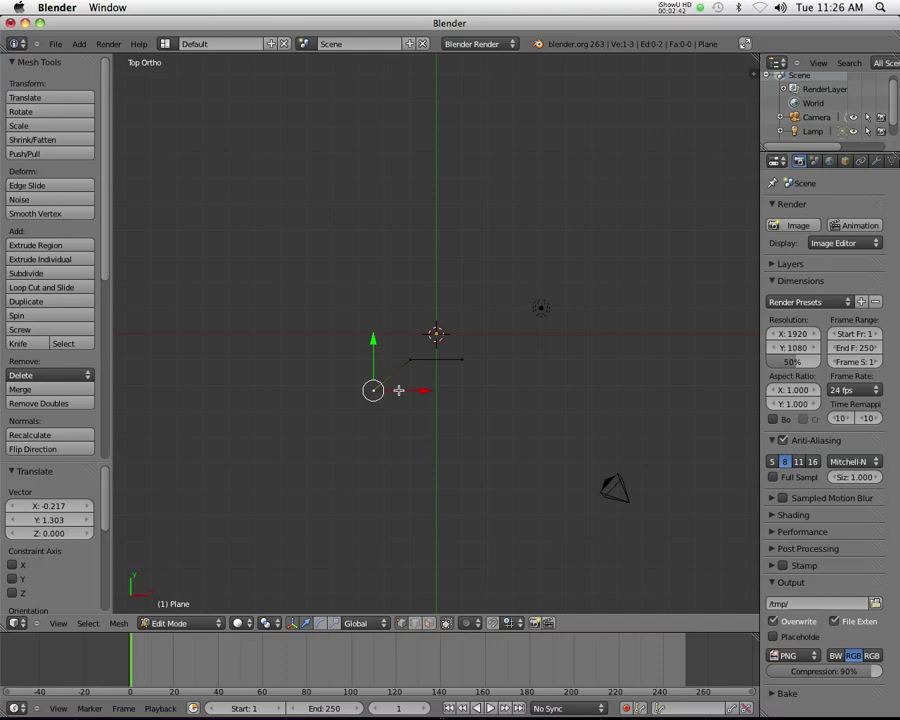
# Delete the vertex at the positive X end of the horizontal edge
pyautogui.rightClick(462, 359)
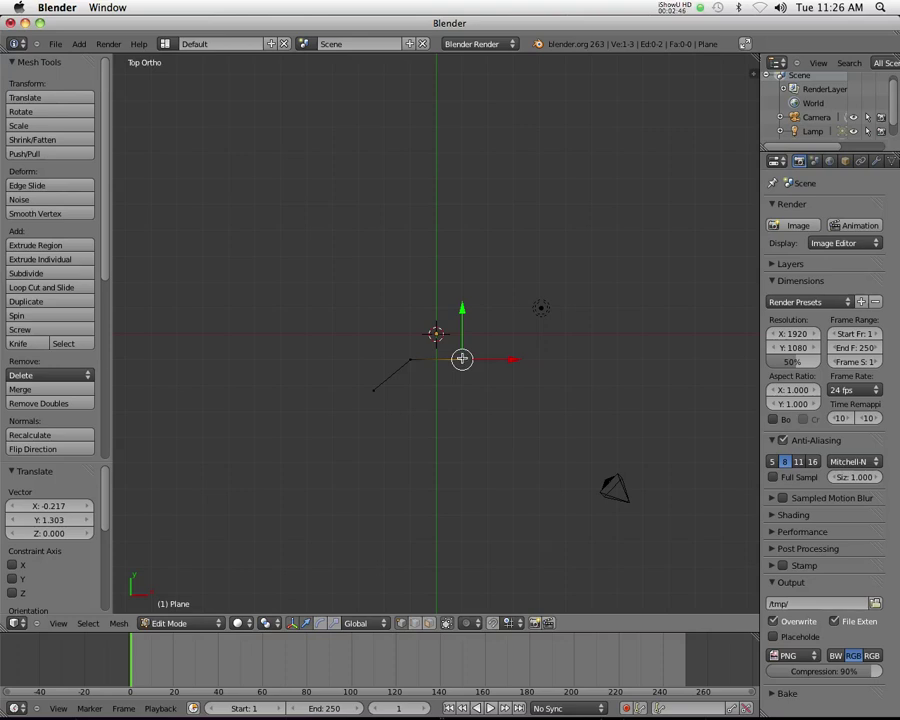
pyautogui.press('x')
pyautogui.click(462, 356)
# Move the lower vertex of the remaining edge about 0.79 along X, then by about X -0.35 and Y 0.57
pyautogui.rightClick(373, 391)
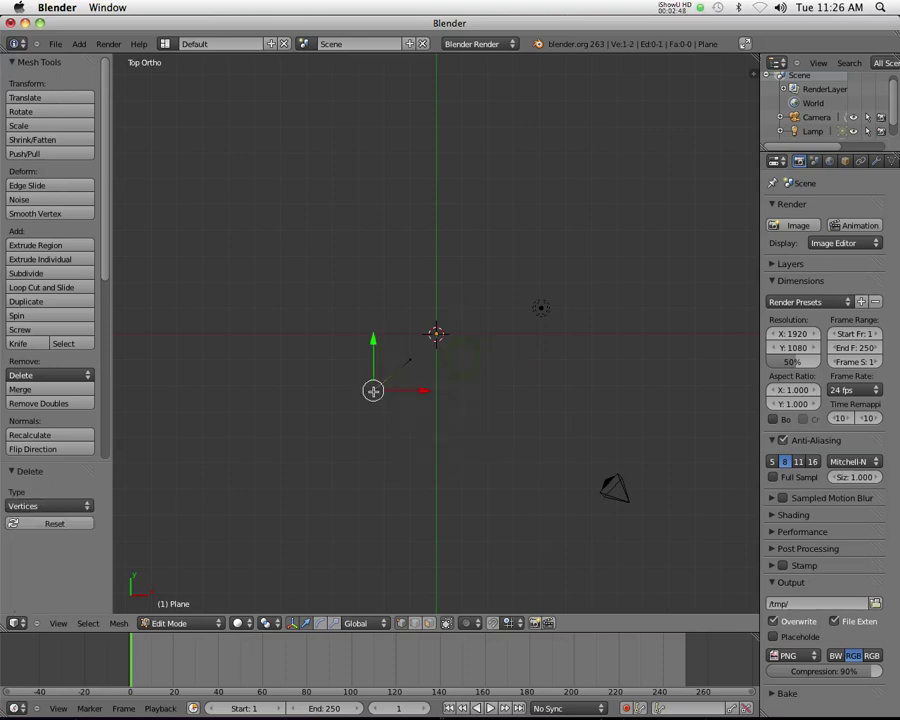
pyautogui.press('e')
pyautogui.press('x')
pyautogui.click(436, 391)
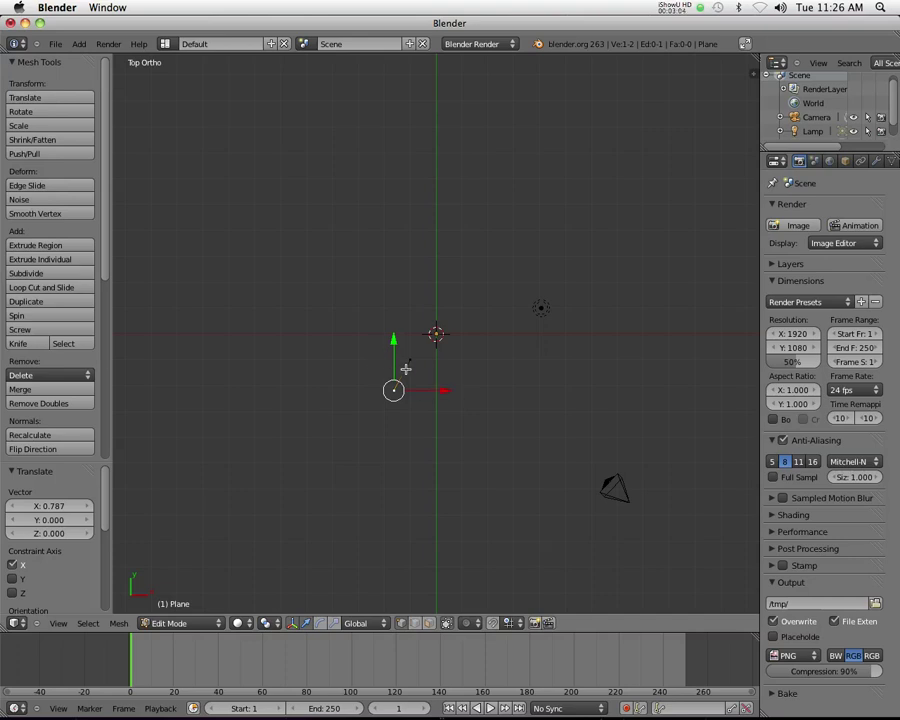
pyautogui.moveTo(393, 389); pyautogui.dragTo(383, 374)
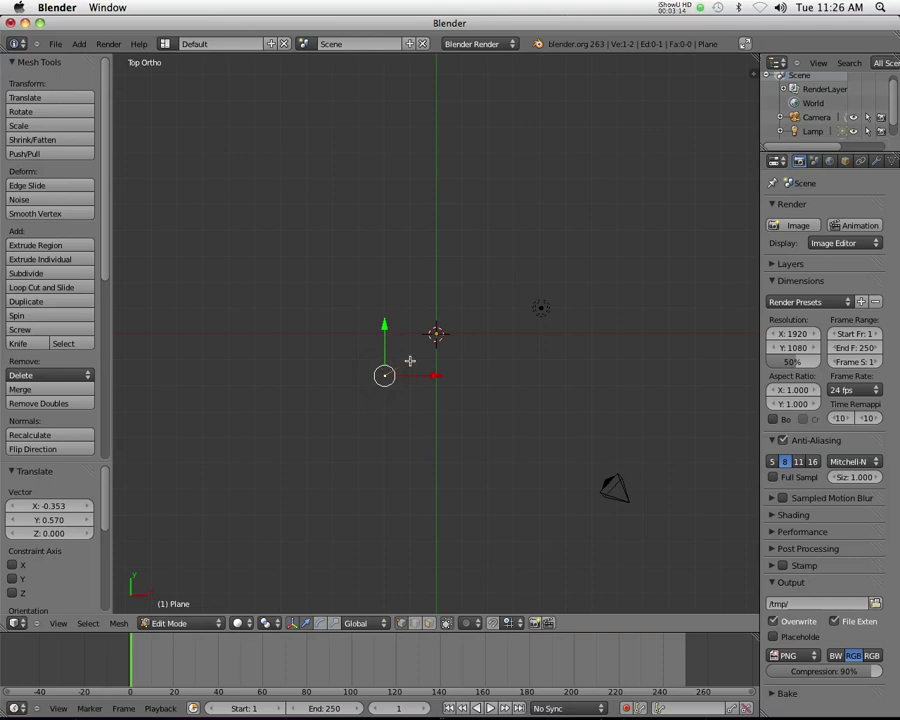
# Extrude the lower vertex about -1.14 along Y, diagonally down toward positive X, then about 1.96 along X to form the octagon's base
pyautogui.press('e')
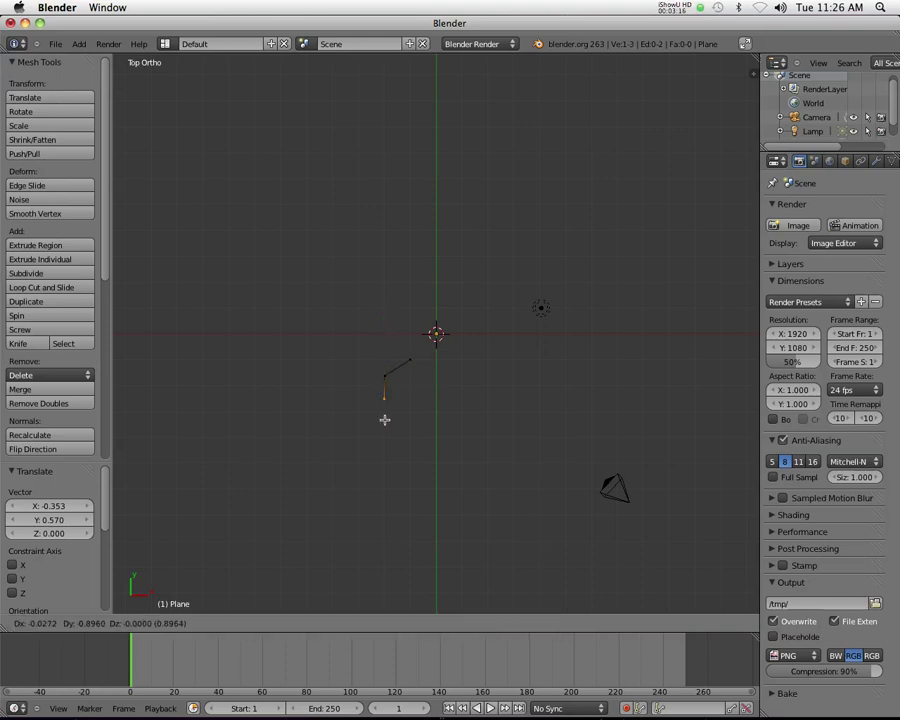
pyautogui.click(384, 426)
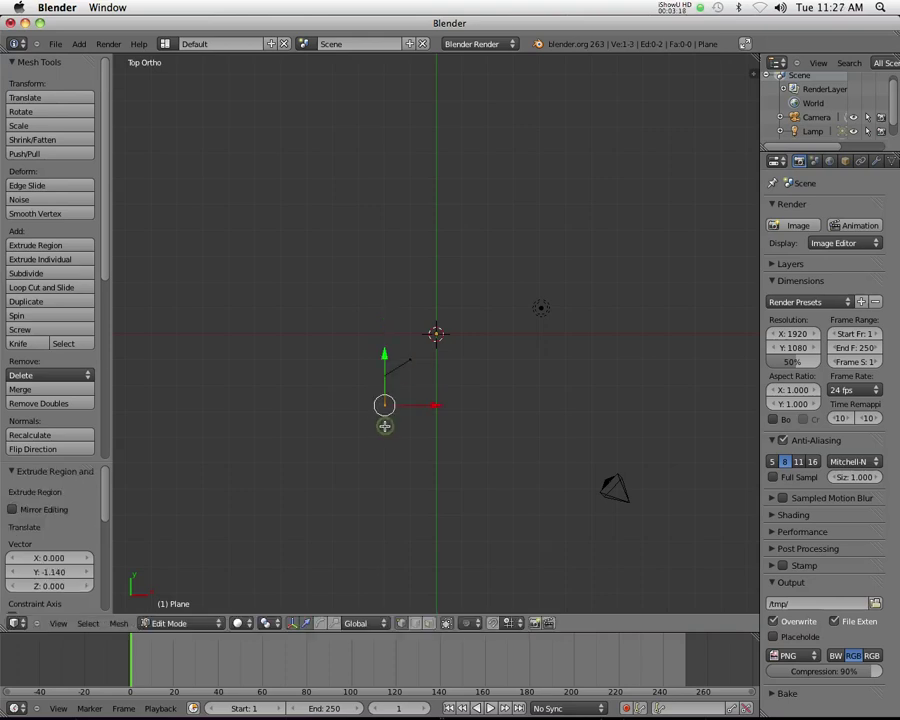
pyautogui.press('e')
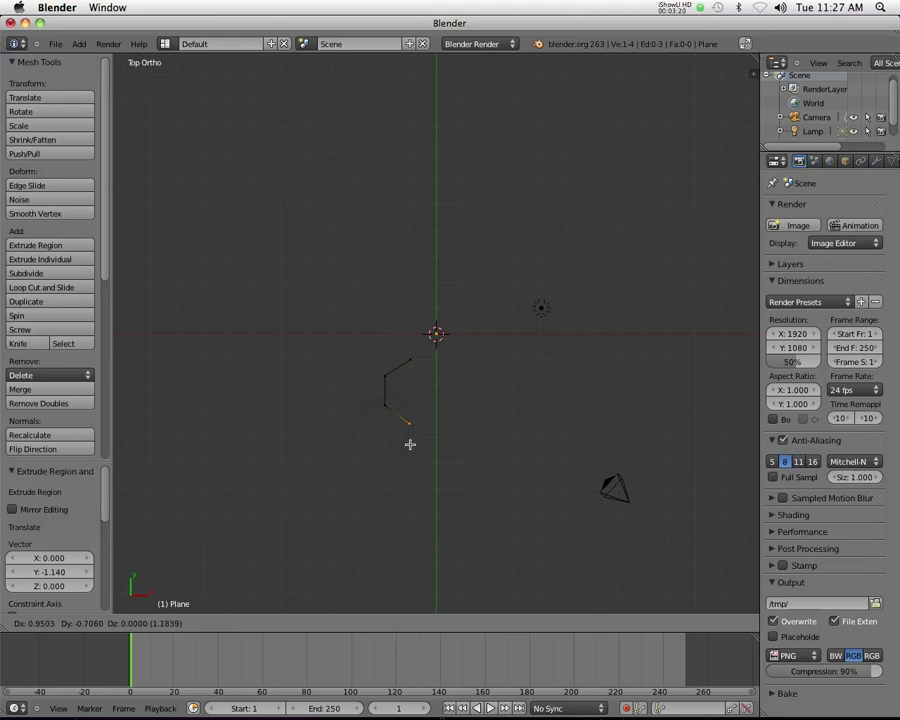
pyautogui.click(409, 444)
pyautogui.press('e')
pyautogui.click(469, 445)
# Extrude the octagon's positive X side: diagonally outward, about 1.22 up along Y, then diagonally inward, leaving the top open
pyautogui.press('e')
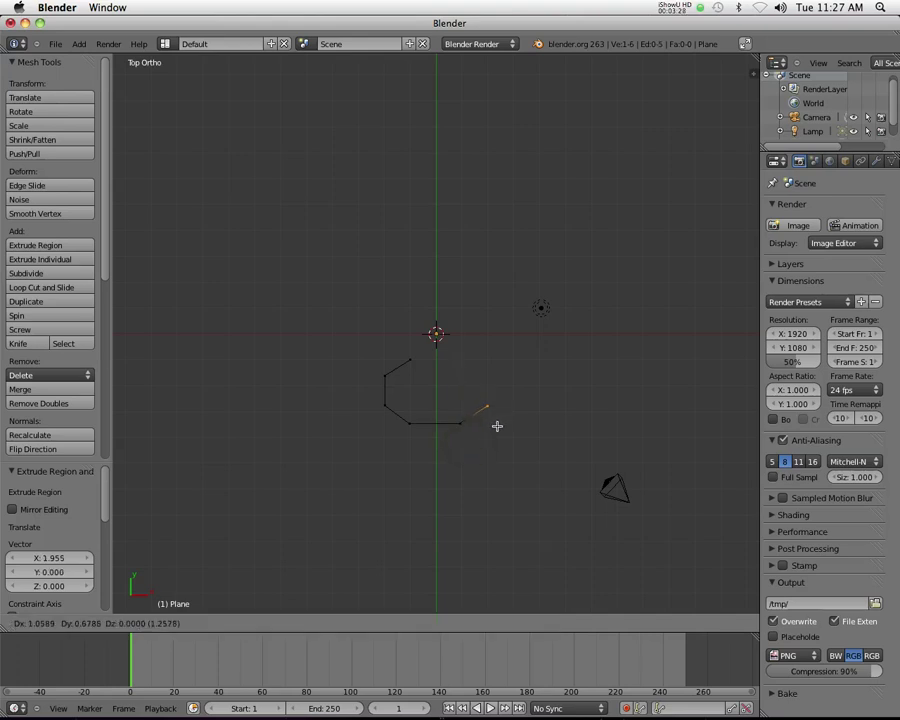
pyautogui.click(494, 423)
pyautogui.press('e')
pyautogui.click(494, 388)
pyautogui.press('e')
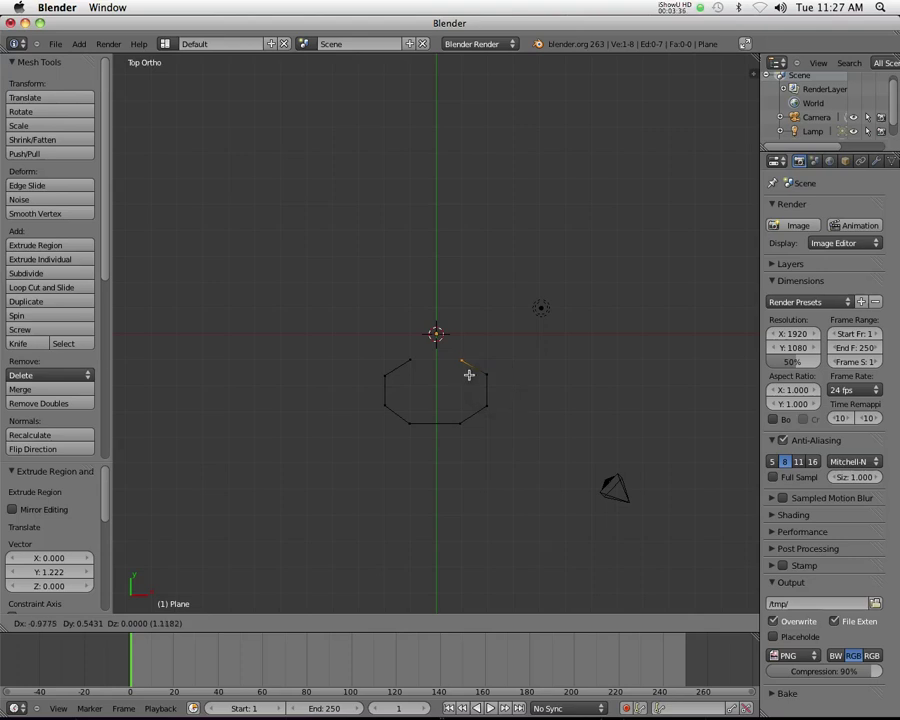
pyautogui.click(467, 374)
# Extrude a neck segment by about X -0.08, Y 0.73, then a small notch by X -0.19, Y 0.14 and X 0.19, Y 0.11
pyautogui.press('e')
pyautogui.click(464, 353)
pyautogui.press('e')
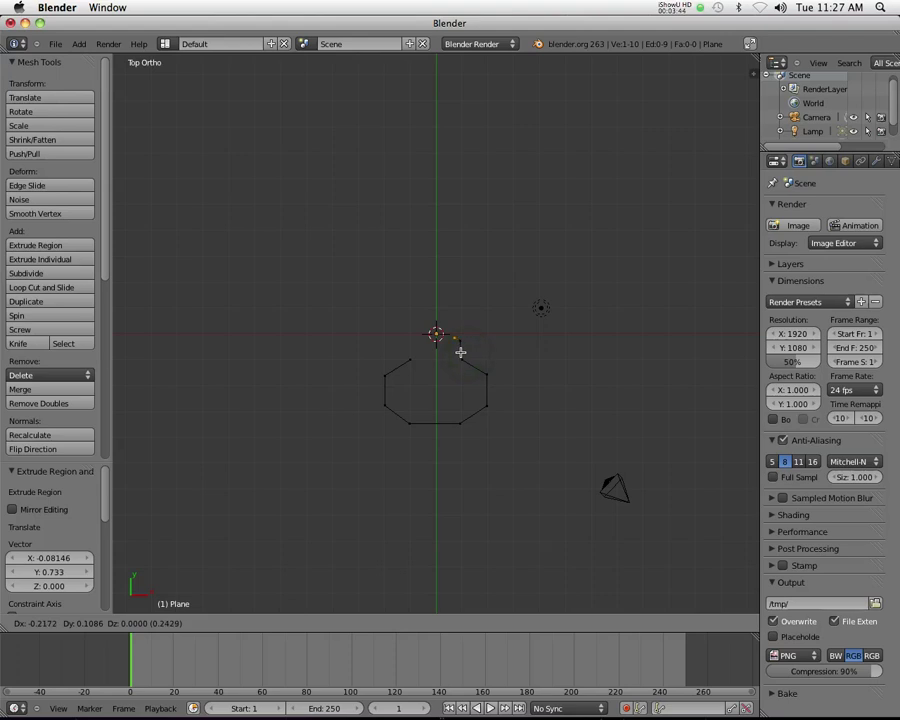
pyautogui.click(460, 351)
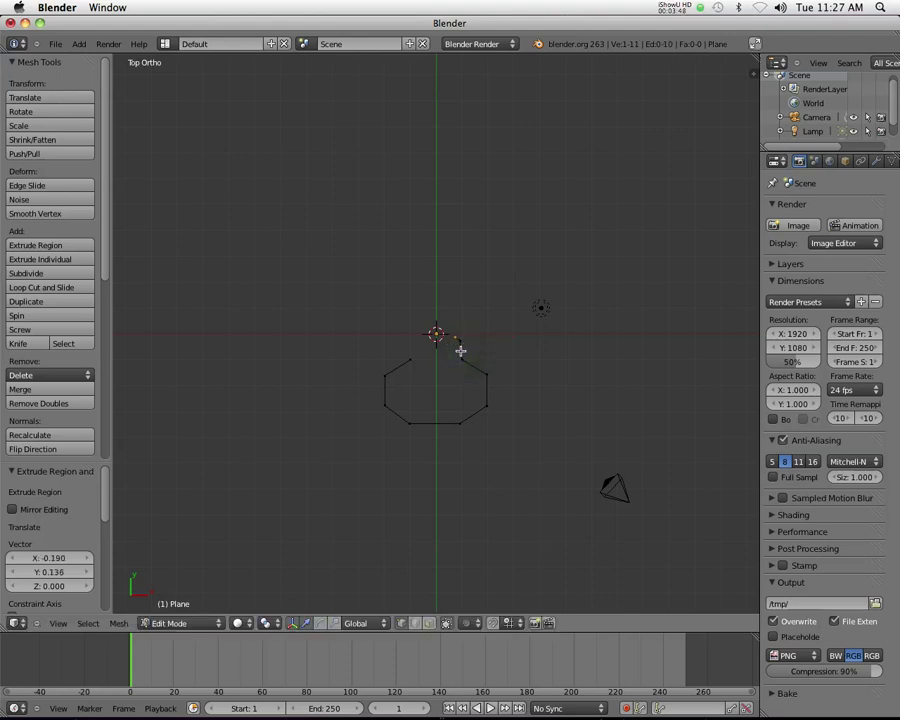
pyautogui.press('e')
pyautogui.click(466, 346)
# Extrude the neck outline about 0.41 up along Y, then outward in two segments, the last about X 0.27 and Y 0.24
pyautogui.press('e')
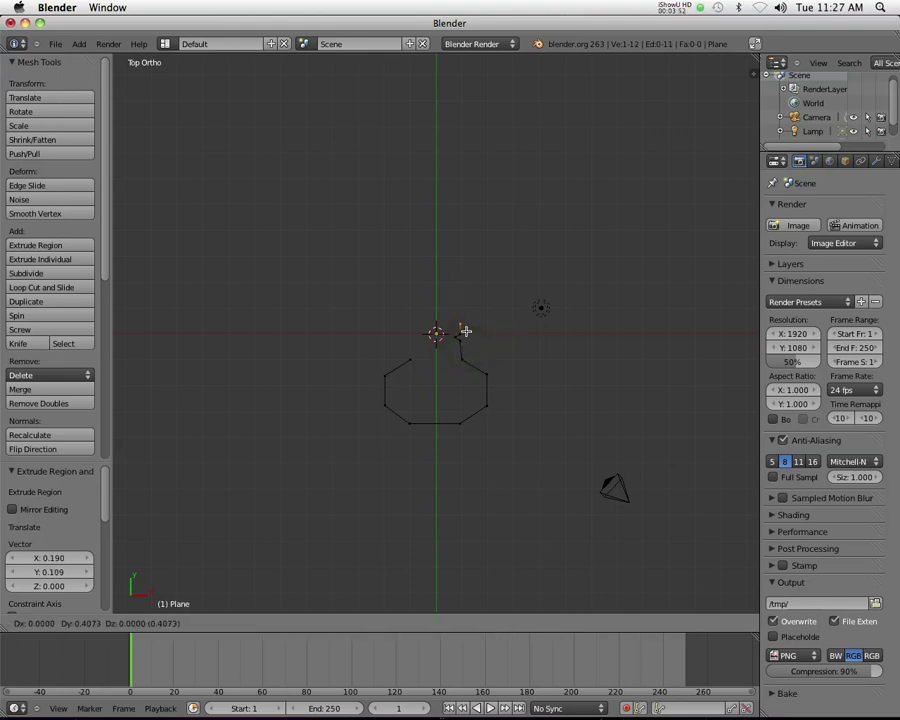
pyautogui.click(463, 327)
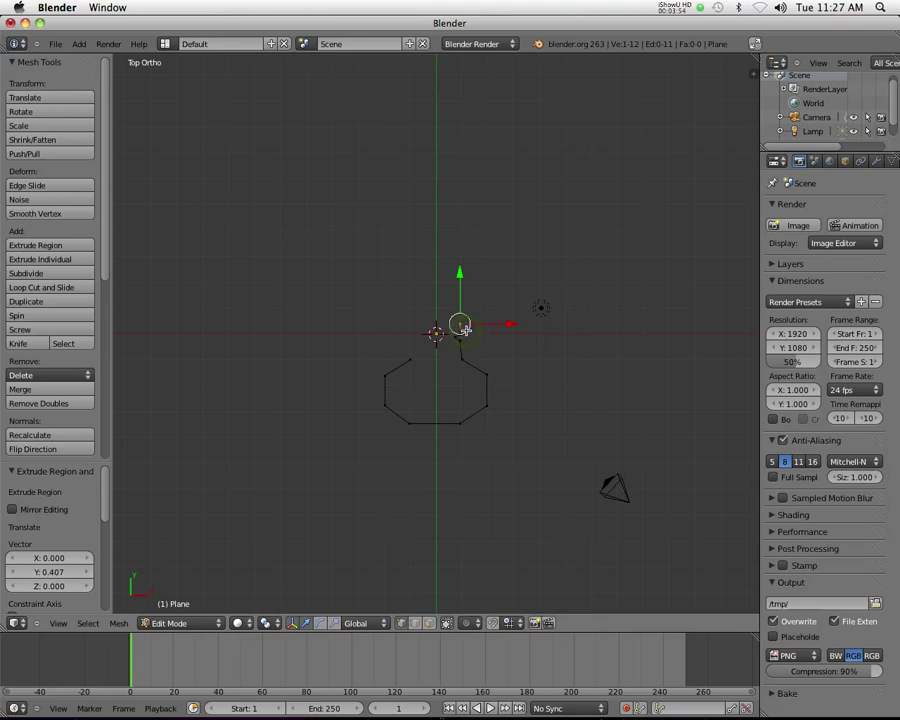
pyautogui.press('e')
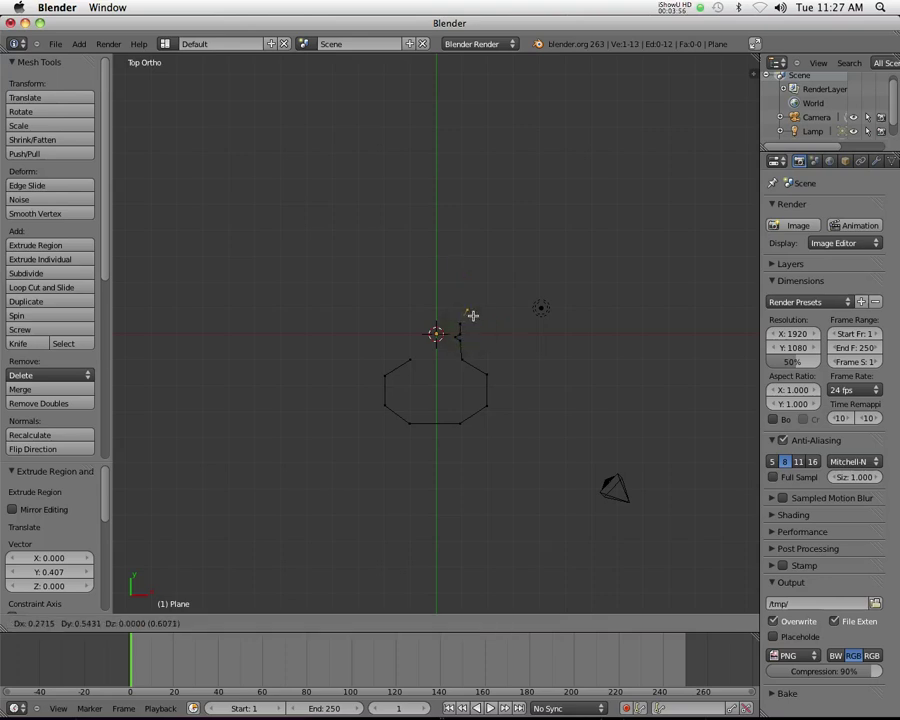
pyautogui.click(464, 316)
pyautogui.press('e')
pyautogui.click(467, 306)
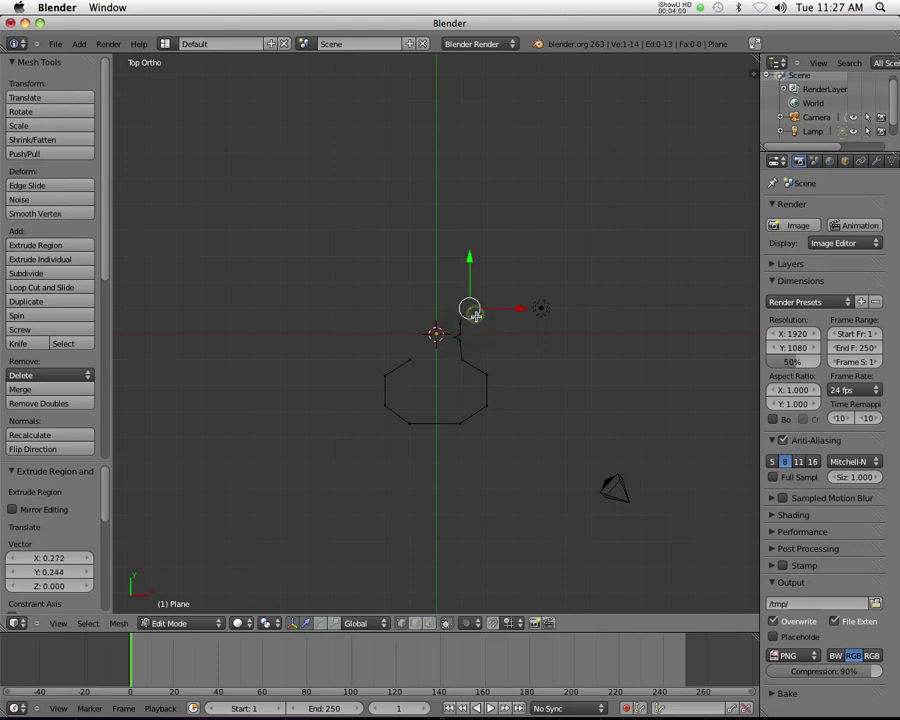
# Extrude the outline diagonally inward, about 0.46 straight up along Y, then outward by about X 0.38 and Y 0.27
pyautogui.press('e')
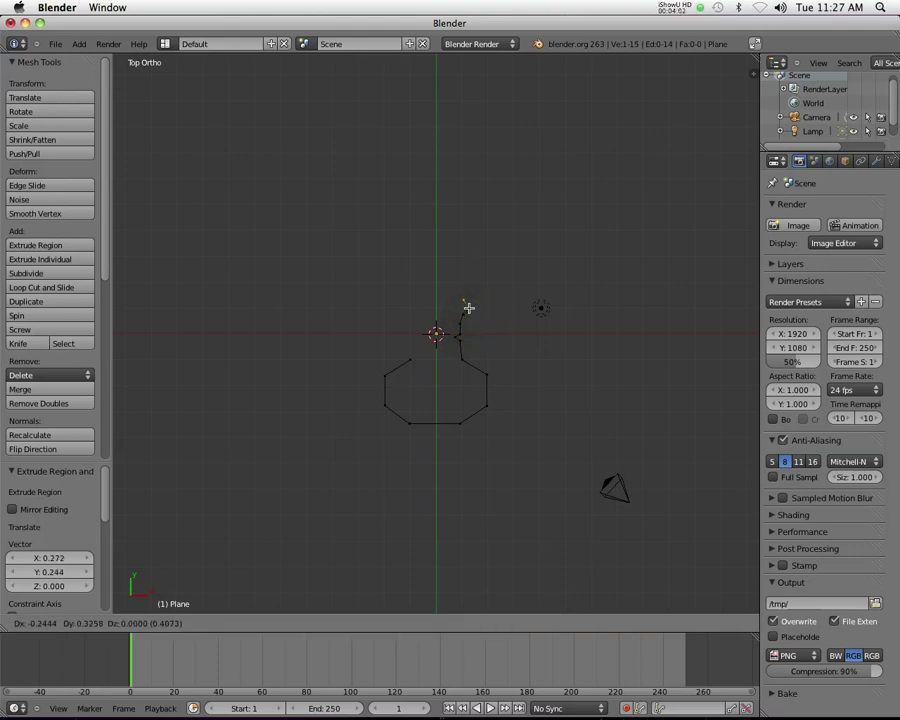
pyautogui.click(468, 304)
pyautogui.press('e')
pyautogui.click(465, 293)
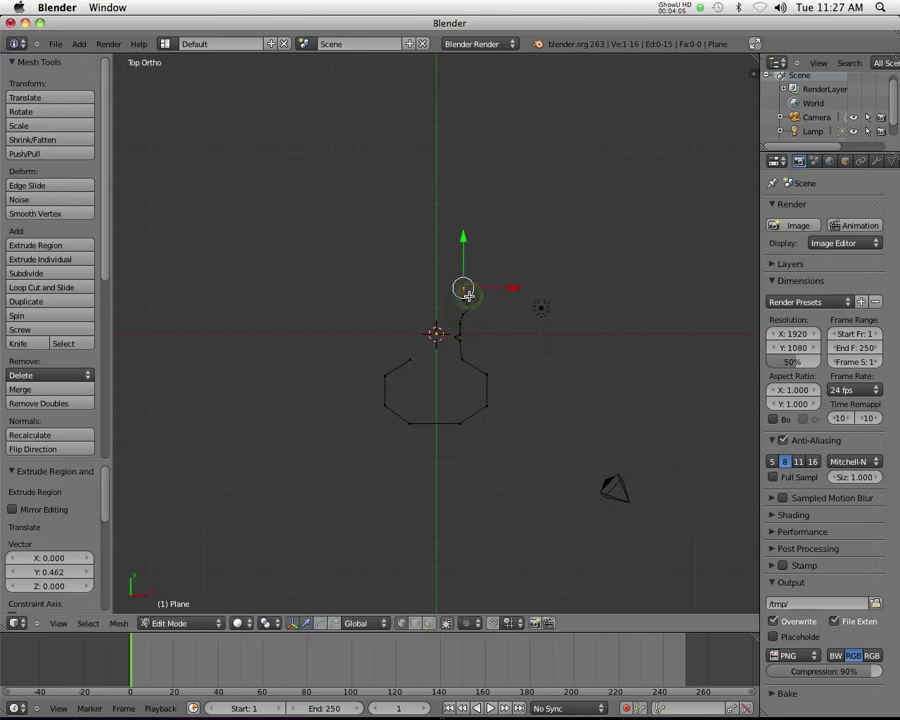
pyautogui.press('e')
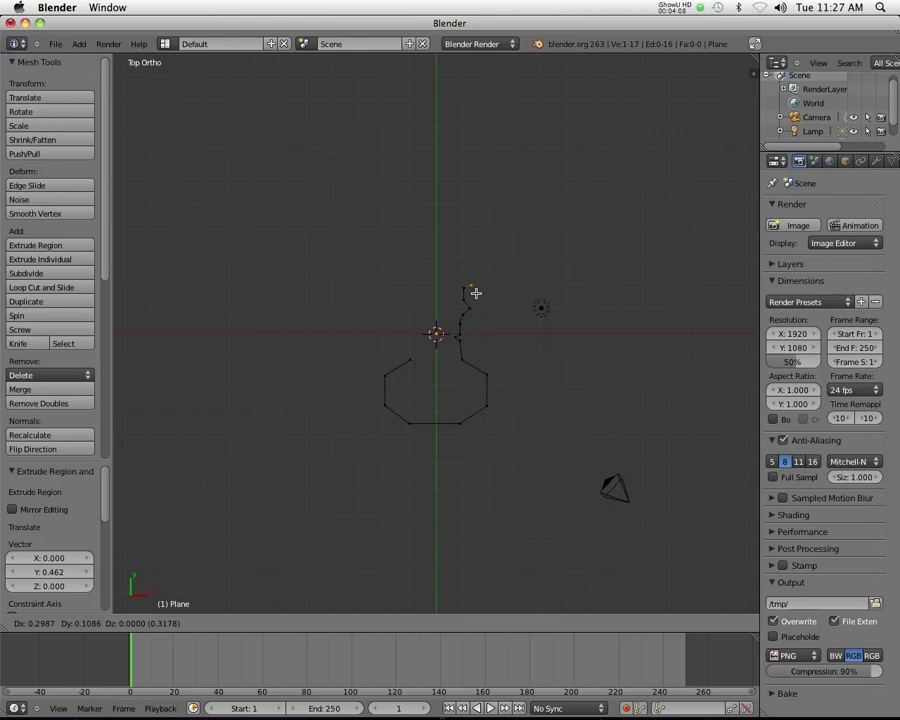
pyautogui.click(477, 290)
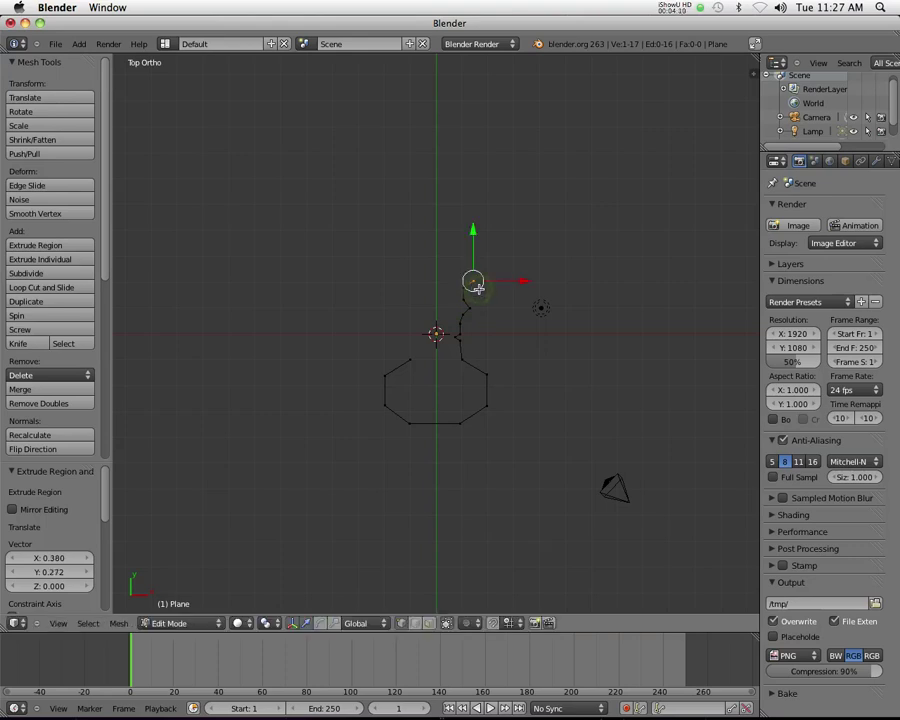
# Extrude the toothed outline by about X -0.35, Y 0.38, outward by X 0.63, Y 0.24, then inward by X -0.92, Y 0.43
pyautogui.press('e')
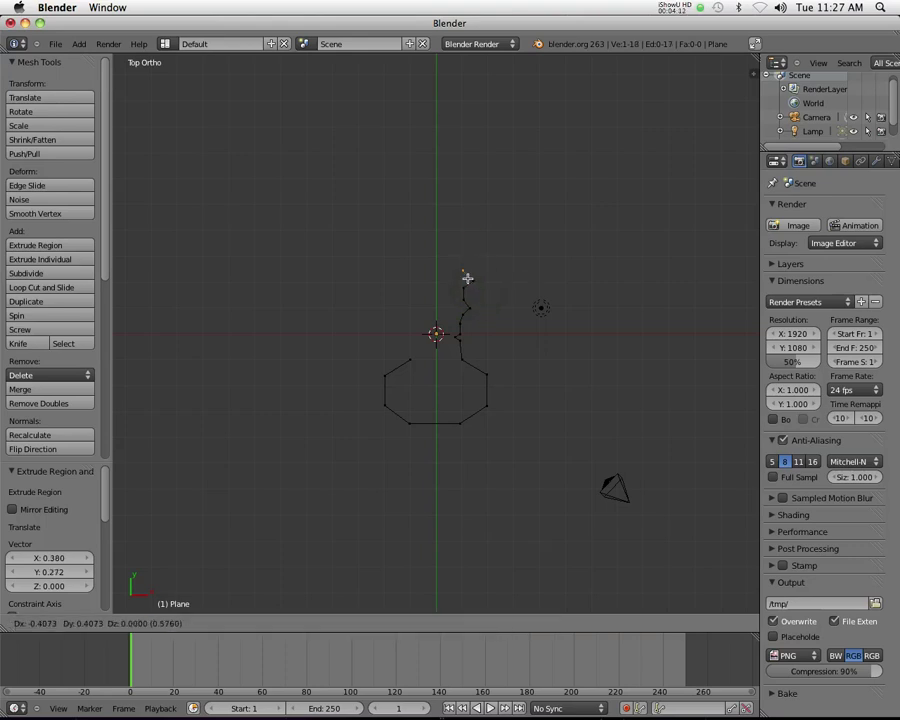
pyautogui.click(469, 279)
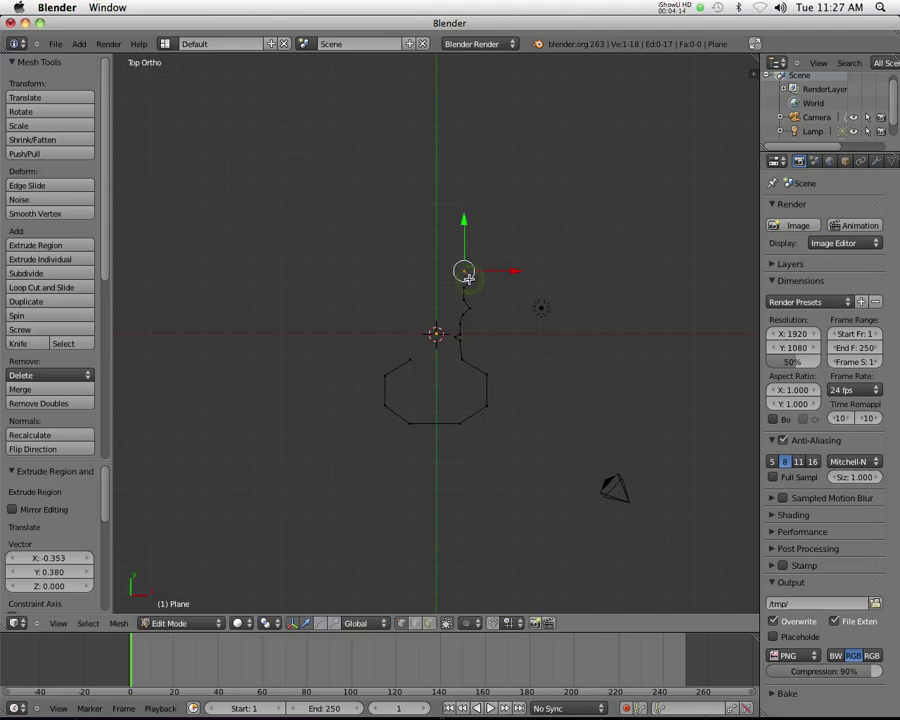
pyautogui.press('e')
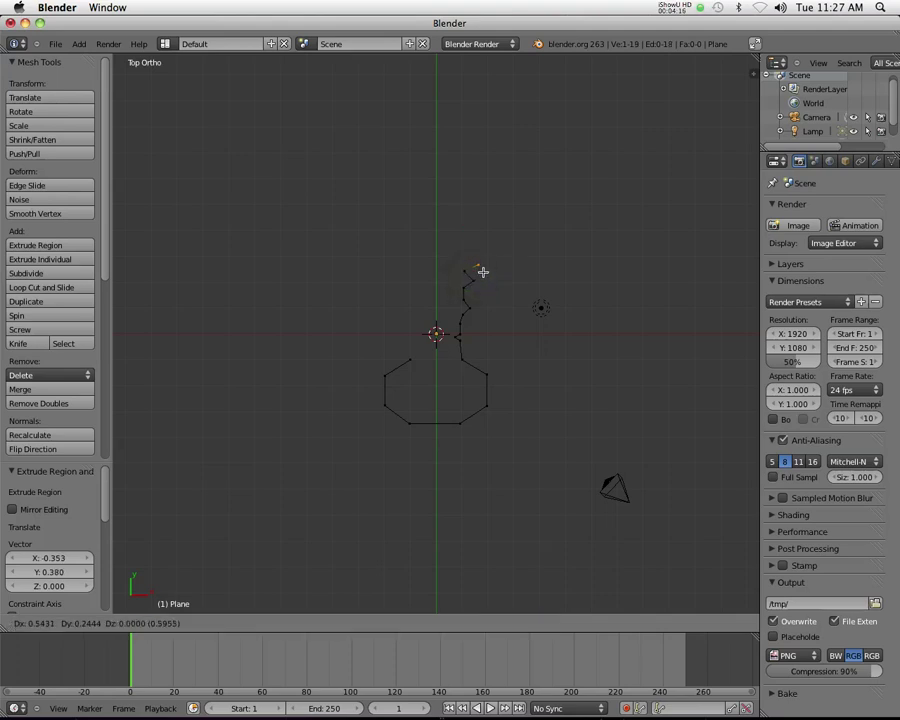
pyautogui.click(482, 268)
pyautogui.press('e')
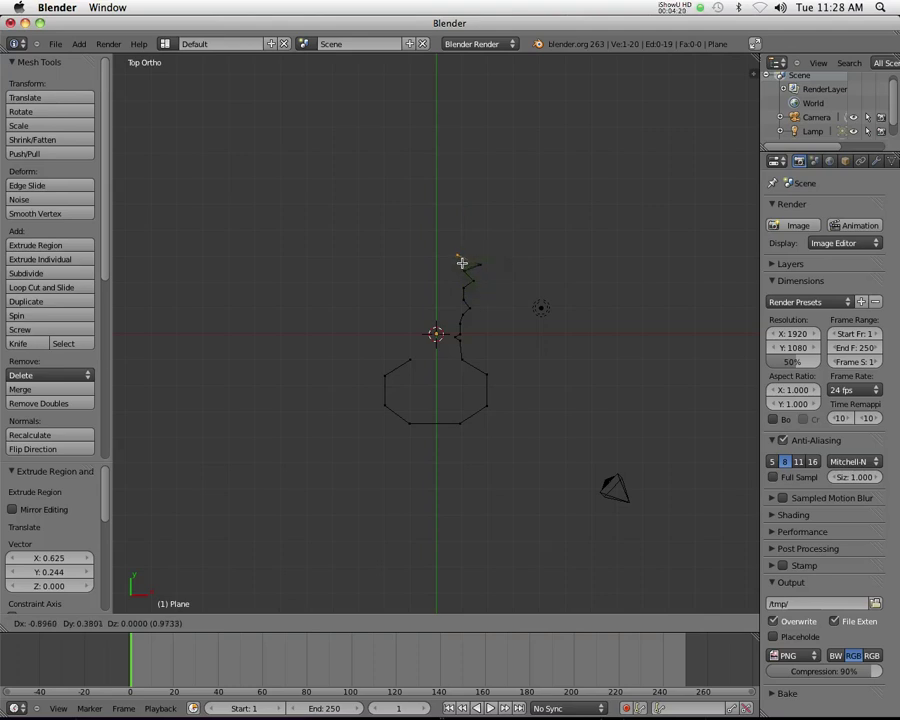
pyautogui.click(459, 254)
# Extrude the outline about 1.22 up along Y, then a flat tooth: 0.52 outward along X, diagonally up, and 0.35 back inward
pyautogui.press('e')
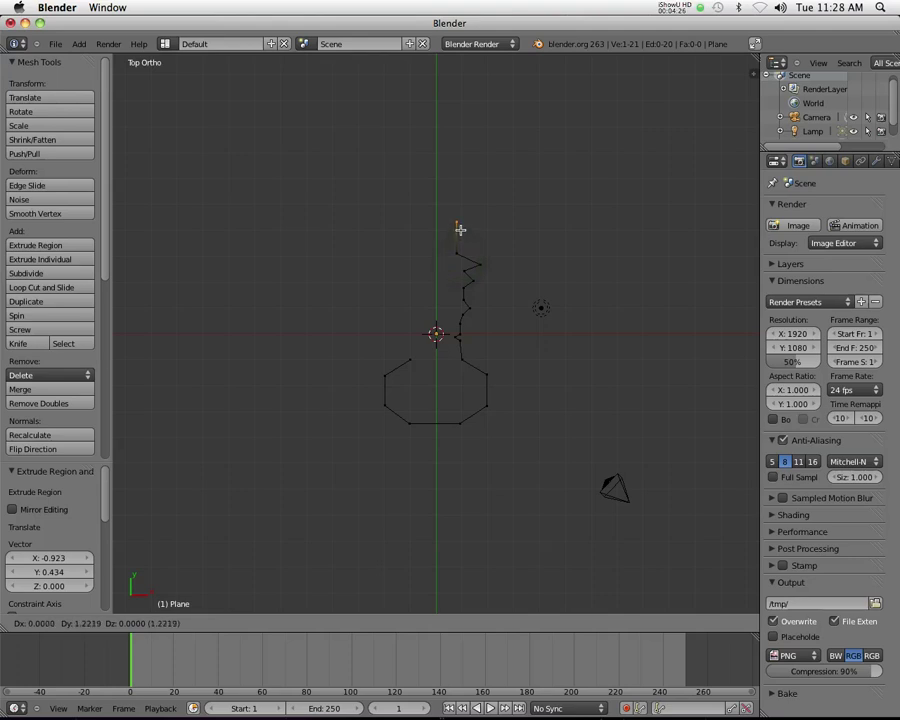
pyautogui.click(459, 229)
pyautogui.press('e')
pyautogui.click(472, 224)
pyautogui.press('e')
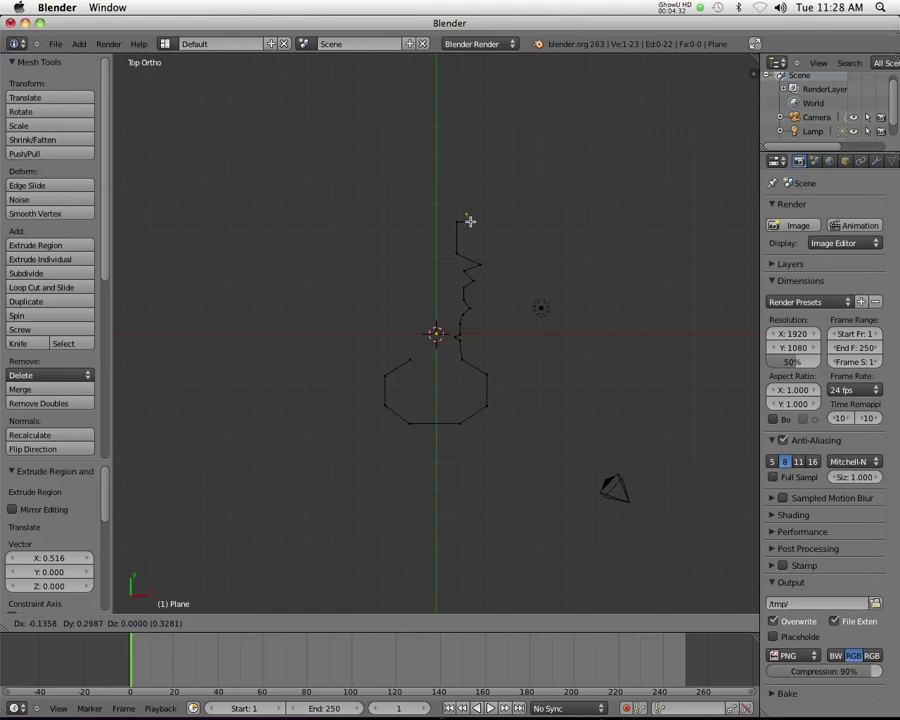
pyautogui.click(468, 216)
pyautogui.press('e')
pyautogui.click(460, 213)
# Extrude about 0.60 up along Y, outward by X 0.30, Y 0.38, further up, then inward by X -0.19, Y 0.41
pyautogui.press('e')
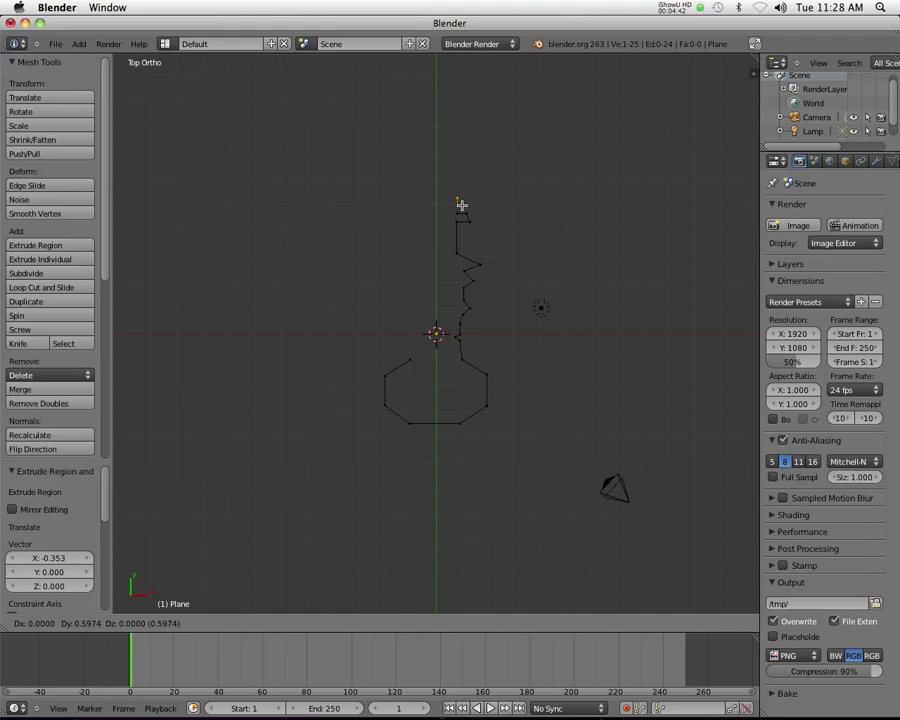
pyautogui.click(461, 204)
pyautogui.press('e')
pyautogui.click(467, 194)
pyautogui.press('e')
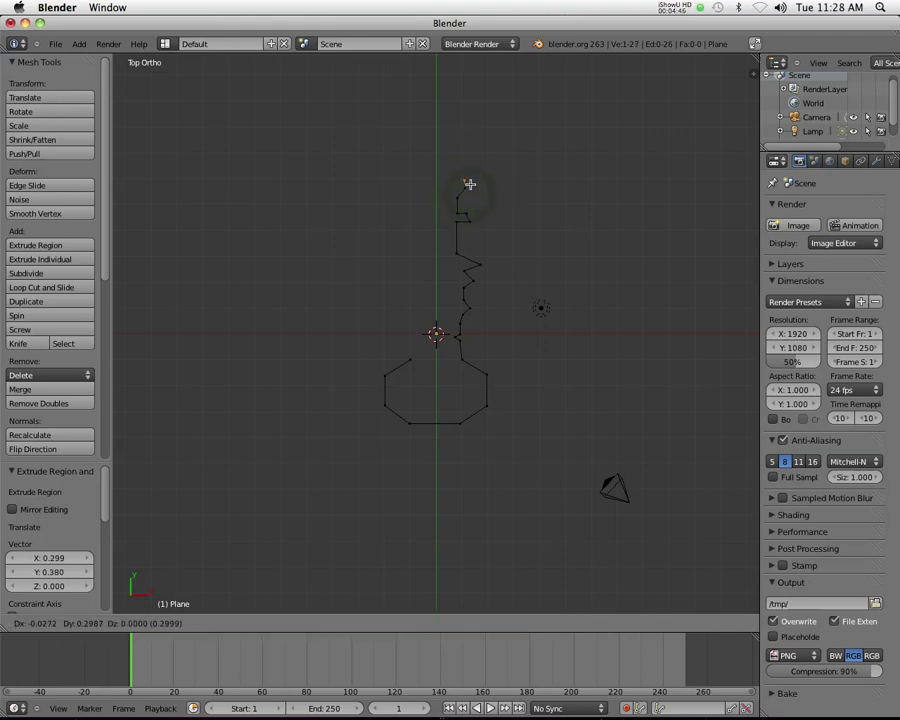
pyautogui.click(466, 173)
pyautogui.press('e')
pyautogui.click(460, 164)
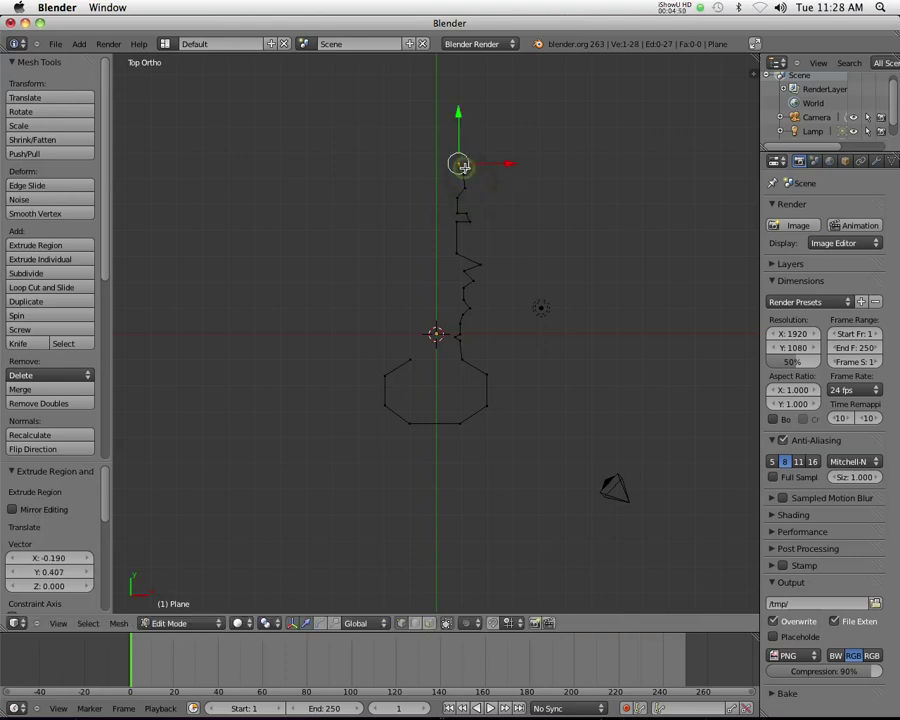
# Extrude the rounded tip: up, then by about X -0.33, Y 0.38, X -0.38, Y 0.11, and X -0.79, Y -0.43
pyautogui.press('e')
pyautogui.click(459, 151)
pyautogui.press('e')
pyautogui.click(451, 144)
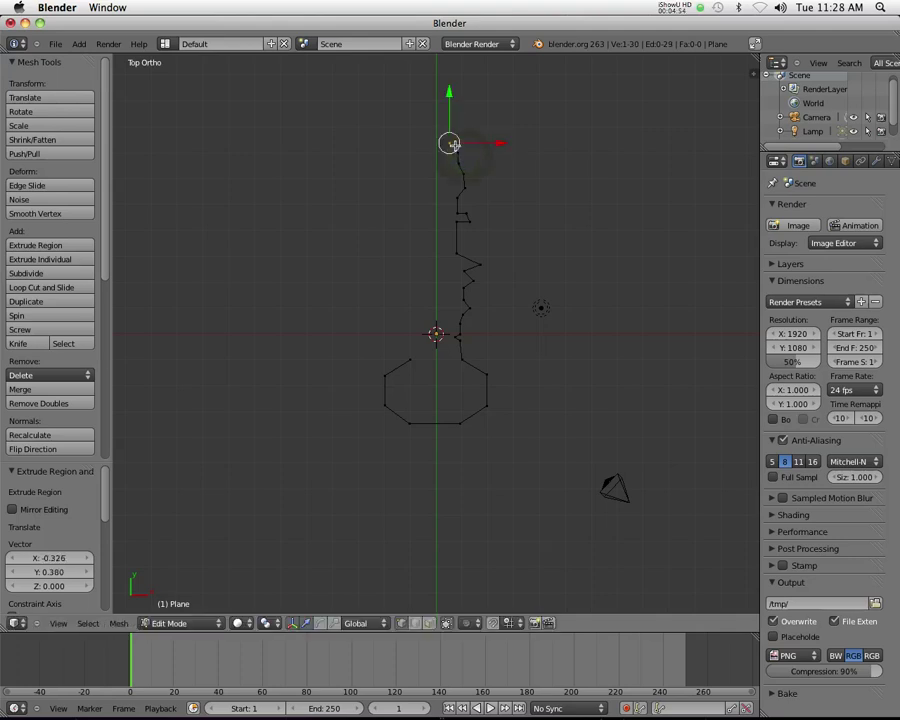
pyautogui.press('e')
pyautogui.click(441, 142)
pyautogui.press('e')
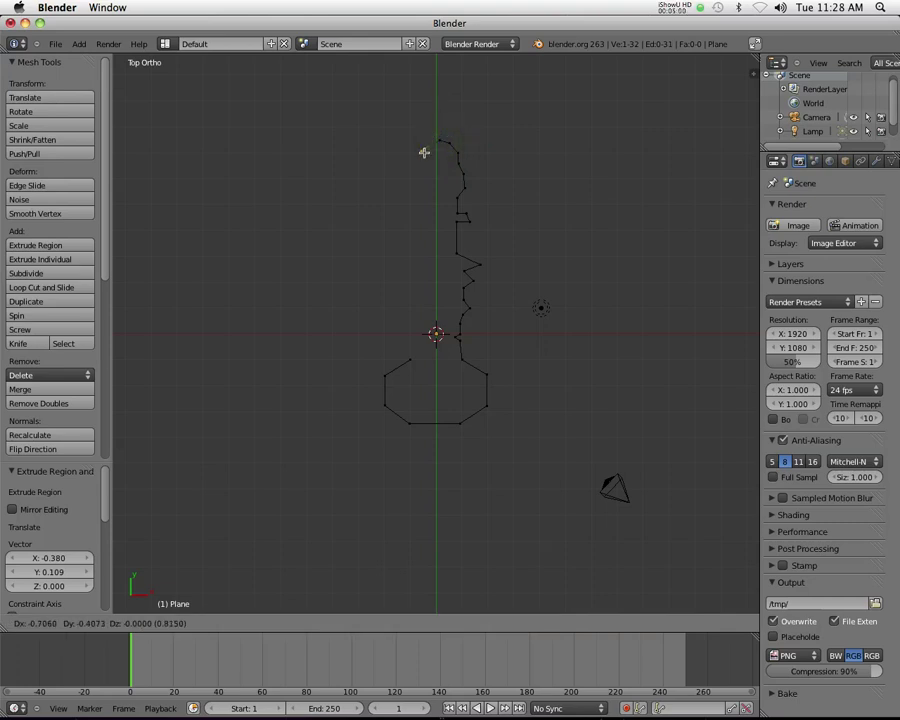
pyautogui.click(422, 152)
# Extrude the long straight edge about 7 down along Y, then a small notch opposite the existing one, ending with X -0.14, Y -0.11
pyautogui.press('e')
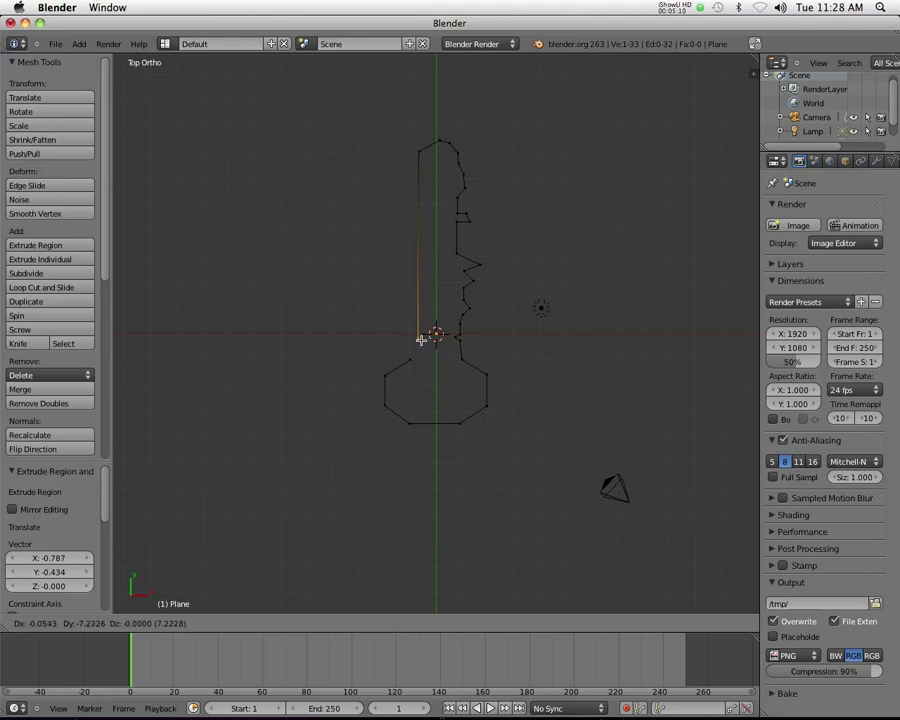
pyautogui.click(422, 336)
pyautogui.press('e')
pyautogui.click(424, 338)
pyautogui.press('e')
pyautogui.click(419, 341)
pyautogui.press('e')
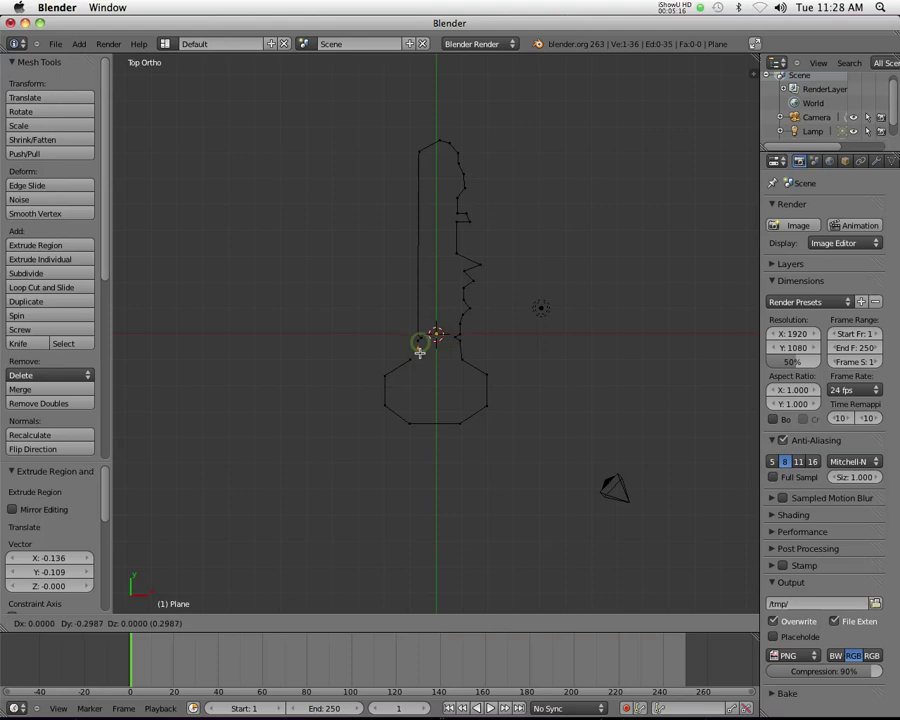
pyautogui.click(416, 355)
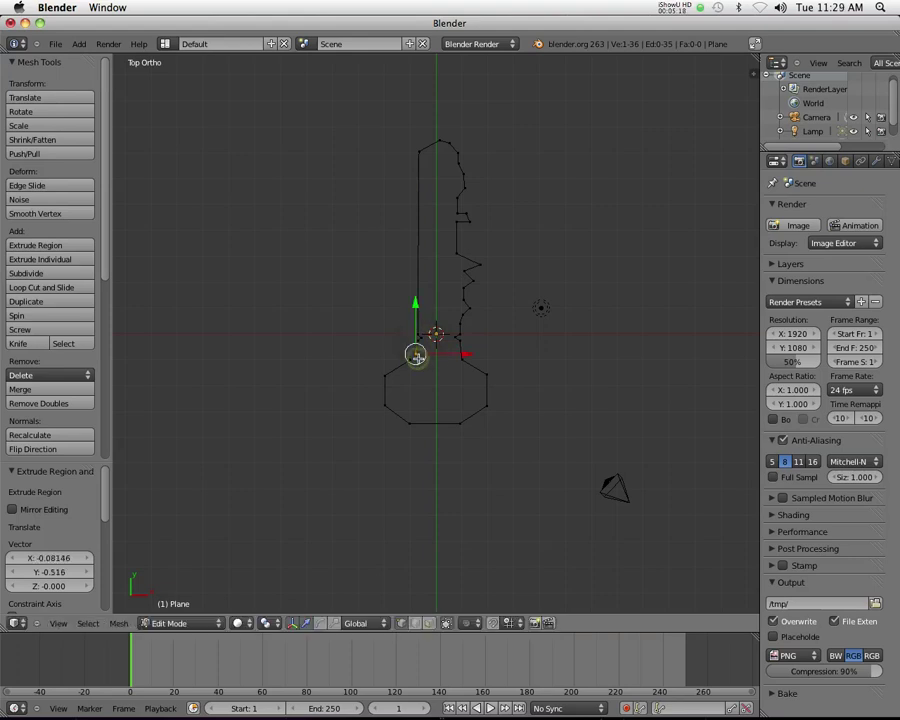
pyautogui.press('x')
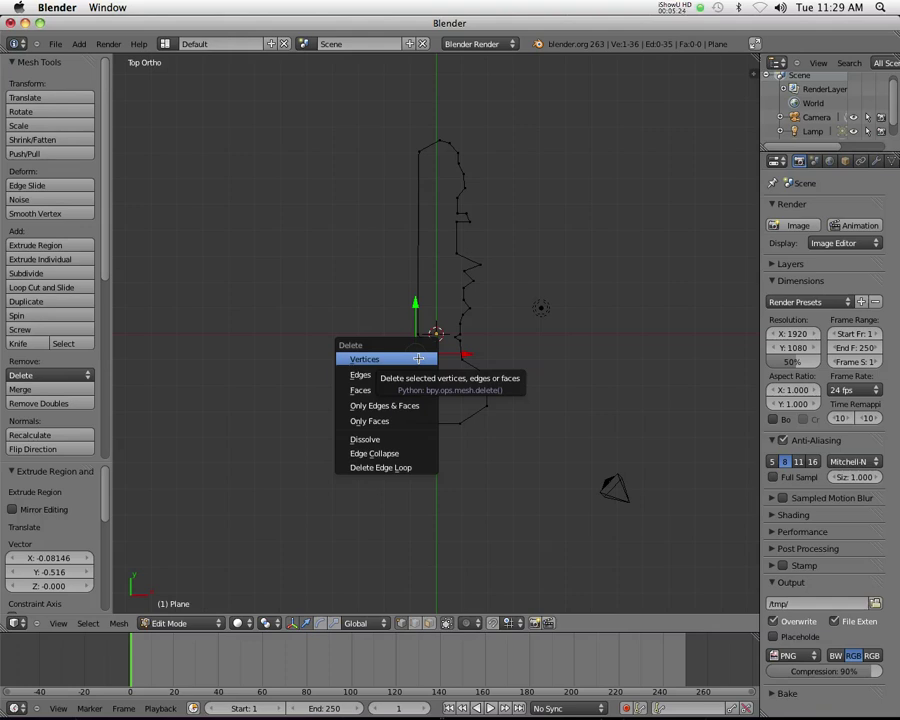
pyautogui.click(418, 358)
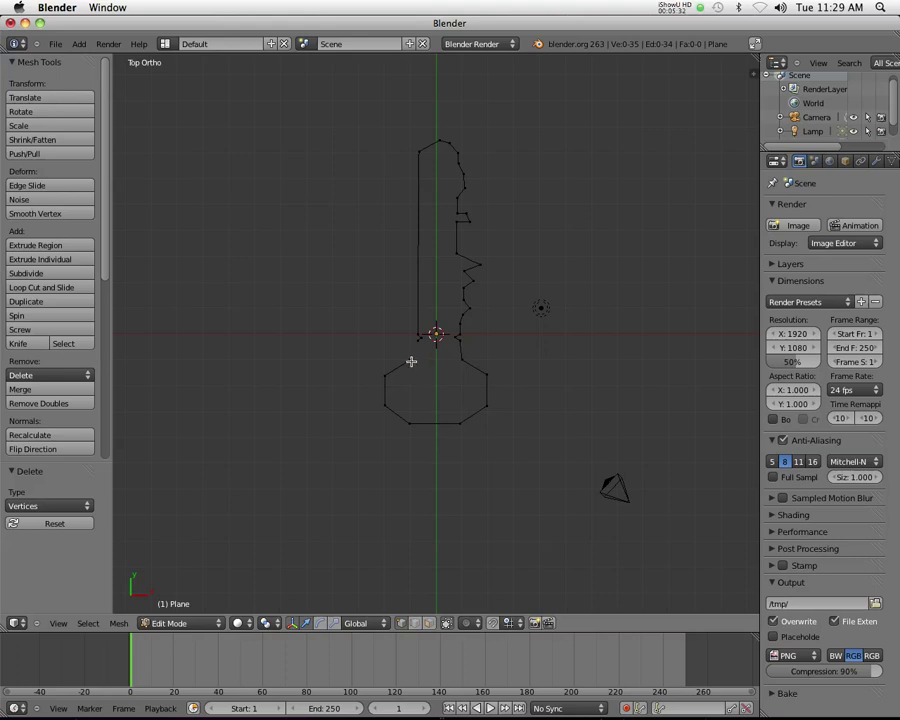
# Extrude the octagon's open end vertex into the octagon's interior by about X 0.79, Y -0.90
pyautogui.click(410, 359)
pyautogui.rightClick(428, 364)
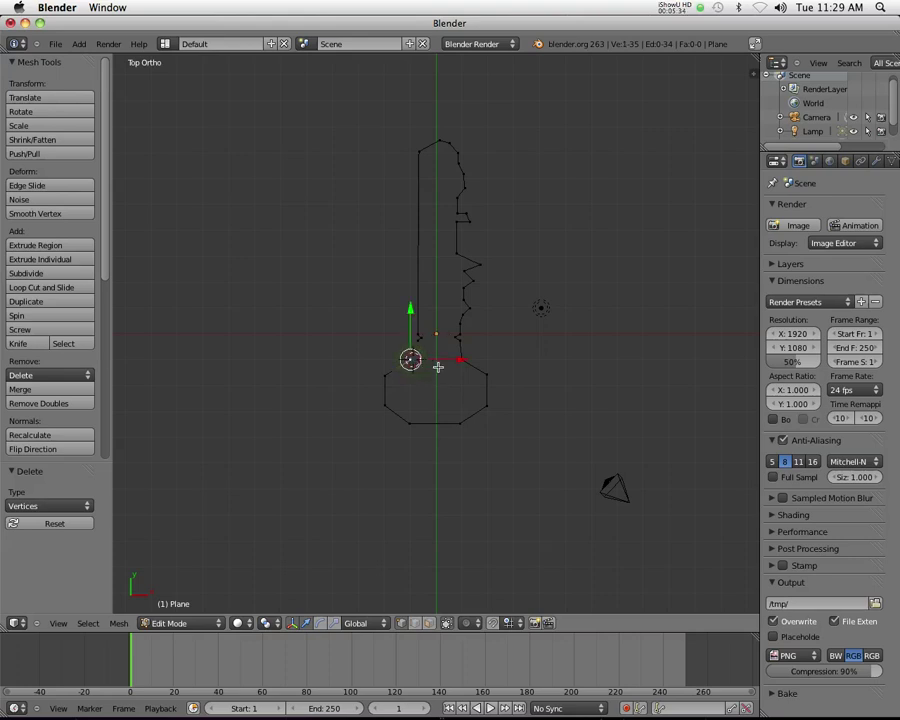
pyautogui.press('e')
pyautogui.click(462, 392)
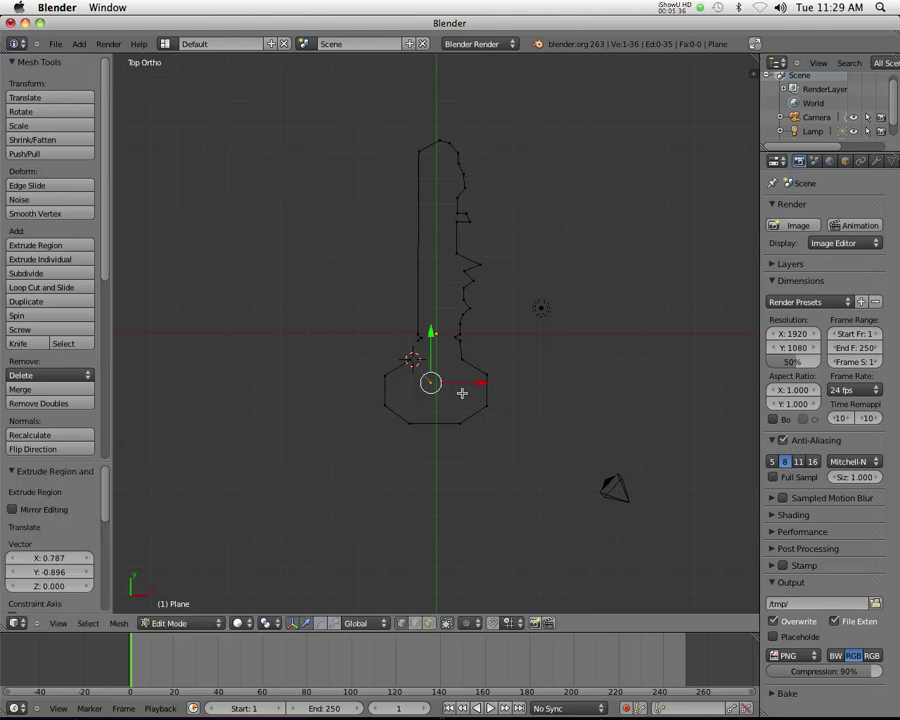
pyautogui.keyDown('shift'); pyautogui.rightClick(412, 359); pyautogui.keyUp('shift')
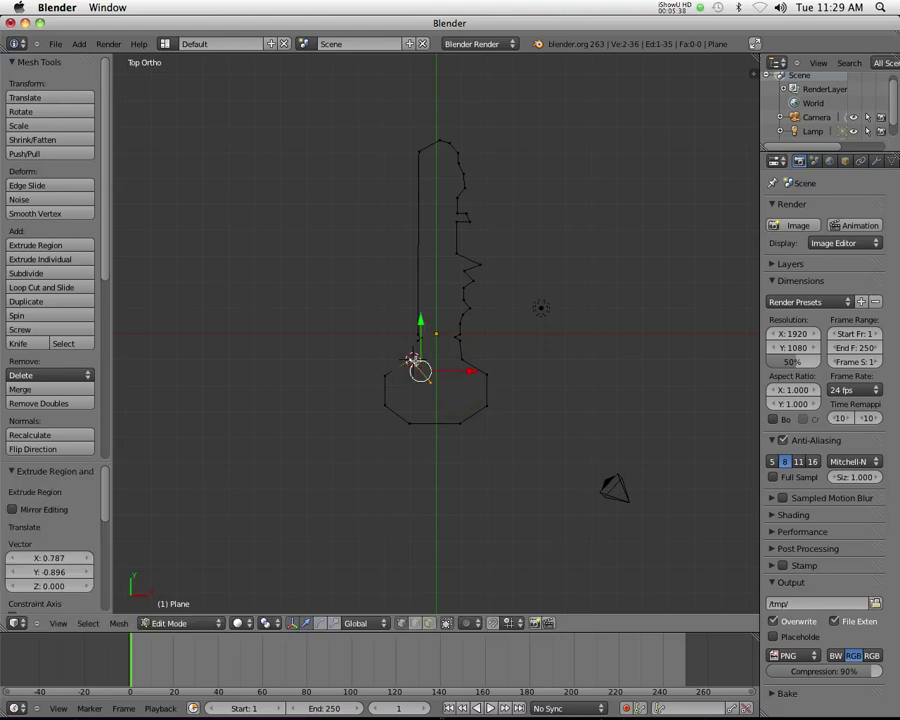
pyautogui.press('x')
pyautogui.click(450, 382)
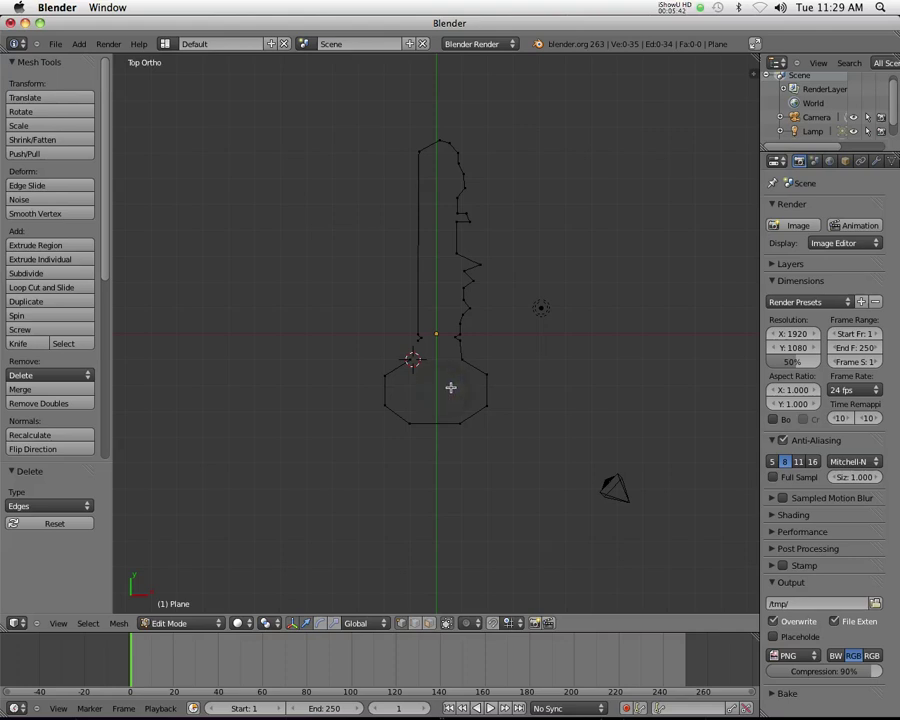
pyautogui.hotkey('ctrl', 'z')
# Extrude the inner vertex about 1.0 along X, then delete the edge connecting the inner vertices to the octagon
pyautogui.rightClick(438, 385)
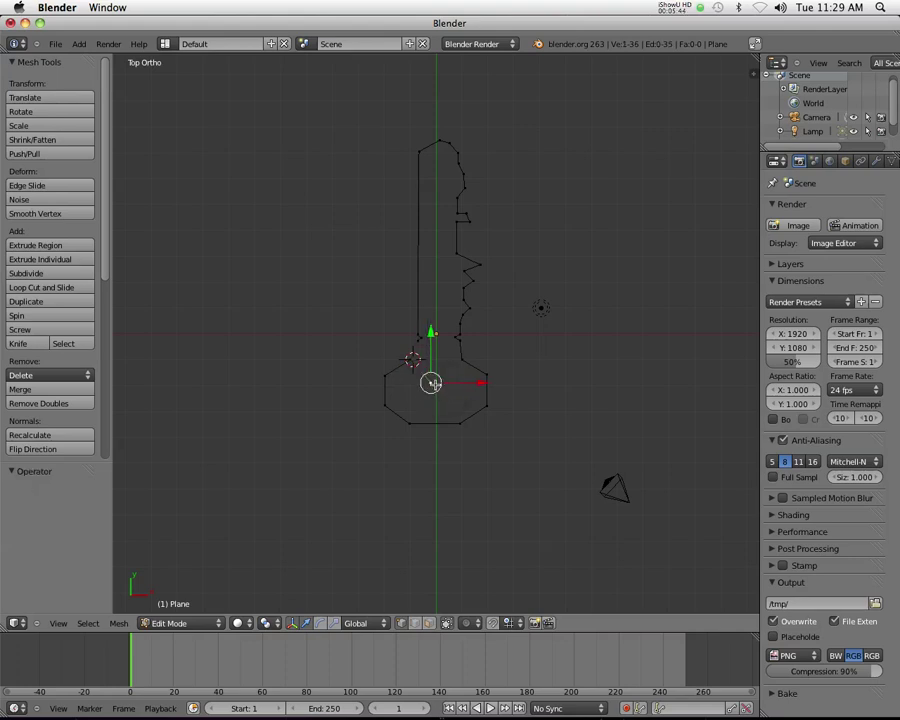
pyautogui.press('e')
pyautogui.click(452, 382)
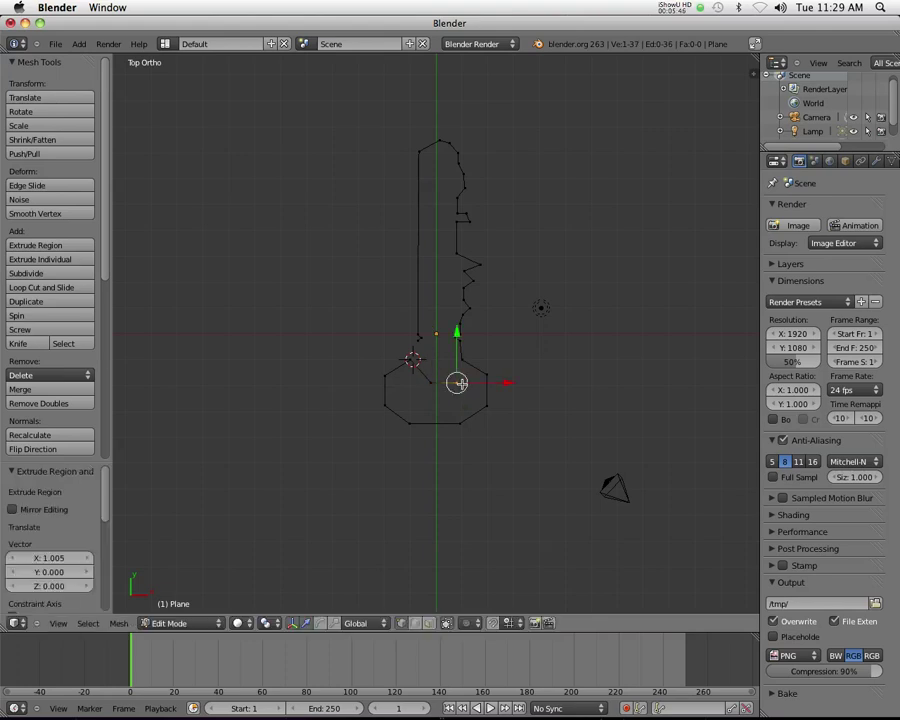
pyautogui.keyDown('shift'); pyautogui.rightClick(409, 359); pyautogui.keyUp('shift')
pyautogui.press('x')
pyautogui.click(410, 357)
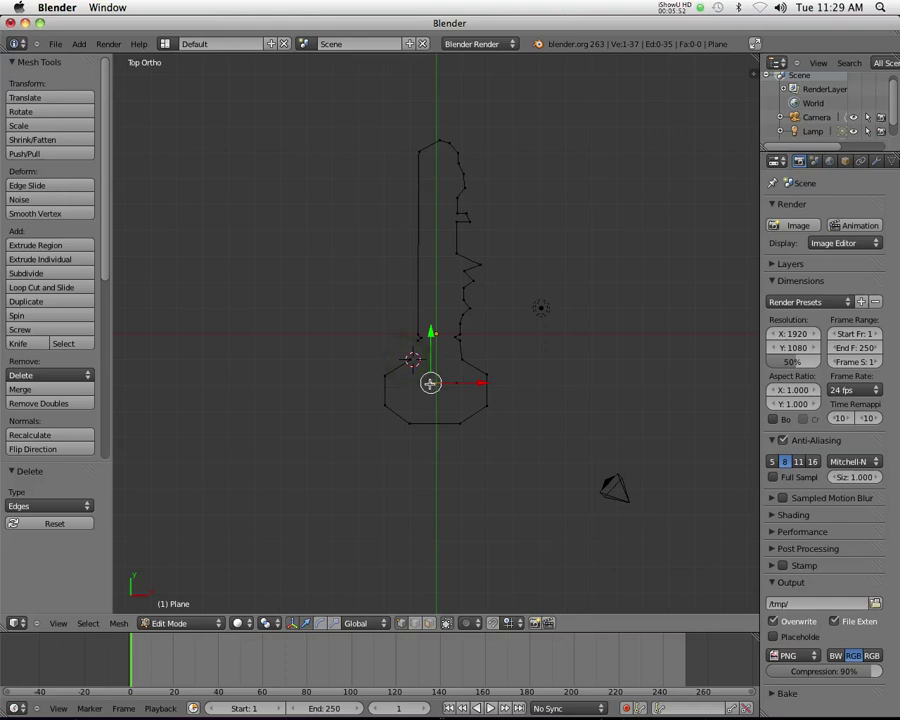
# Move the first inner vertex by about X 0.22, Y 0.27, then extrude it by about X -1.01, Y -0.33
pyautogui.press('g')
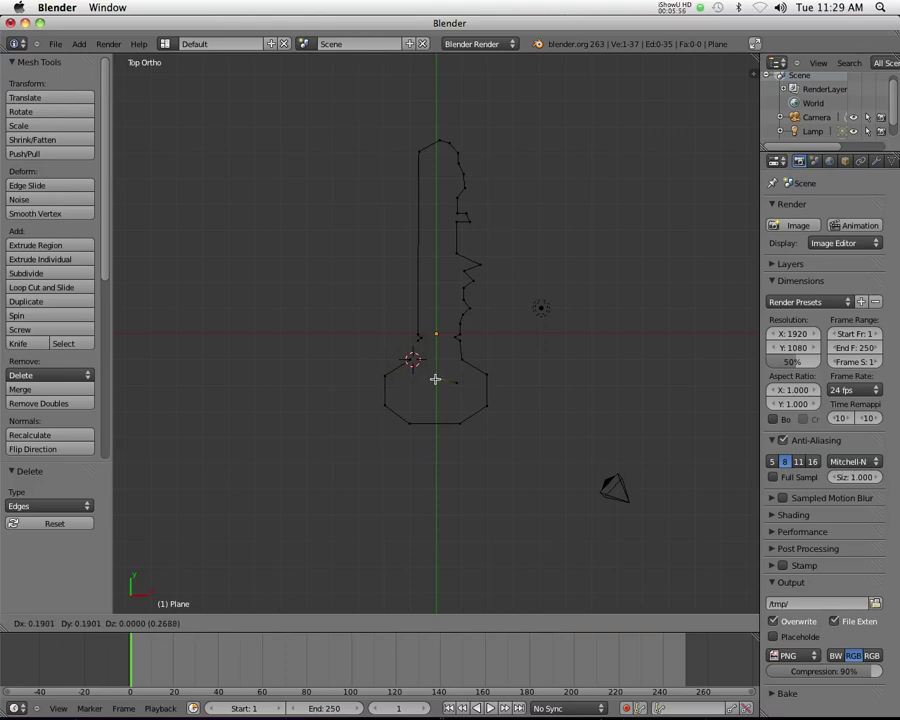
pyautogui.click(436, 376)
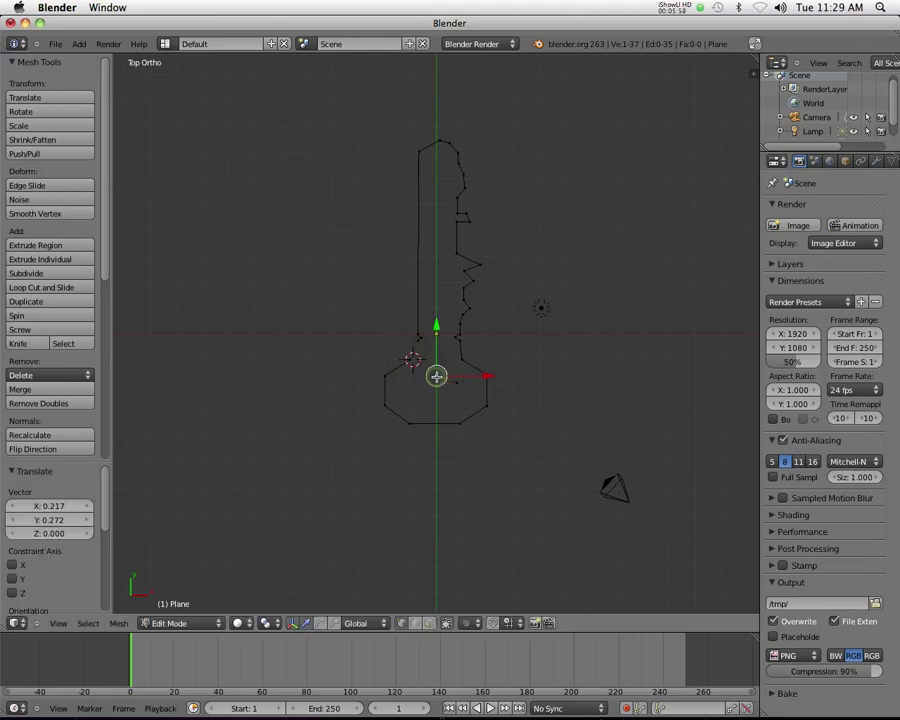
pyautogui.press('e')
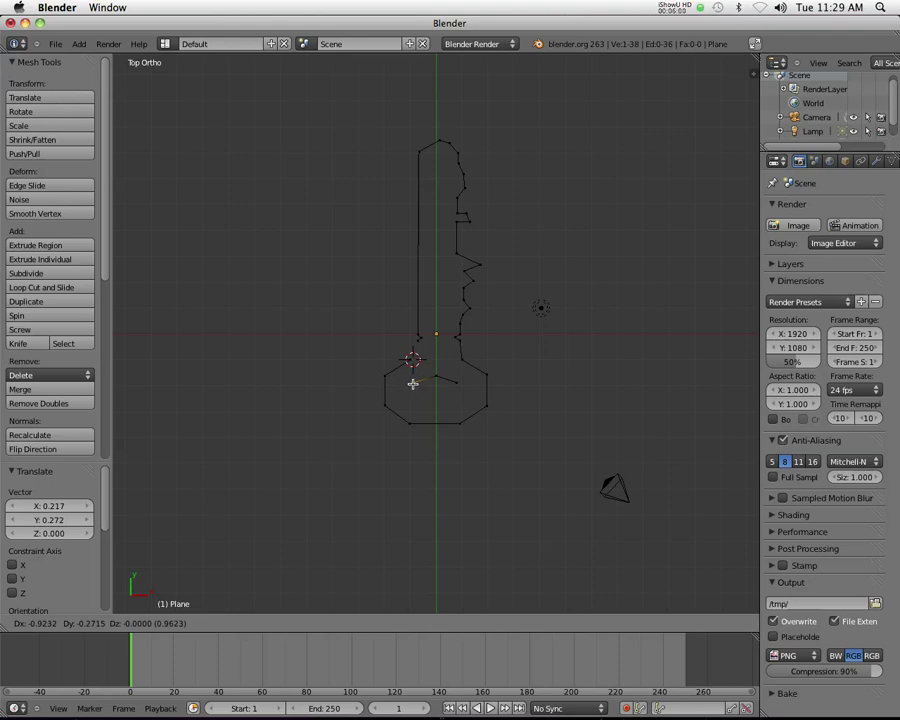
pyautogui.click(410, 385)
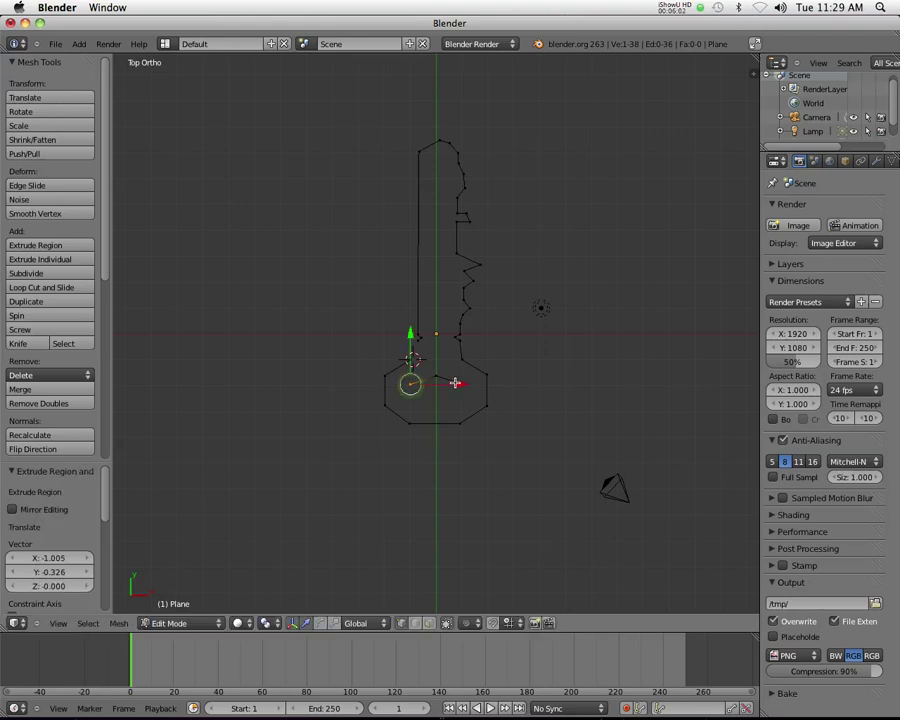
# Move the inner line's positive X end by X 0.16, Y -0.05, then extrude it downward and around by X -1.01, Y -0.27 and X -0.98, Y 0.22
pyautogui.click(458, 384)
pyautogui.moveTo(457, 383); pyautogui.dragTo(461, 404)
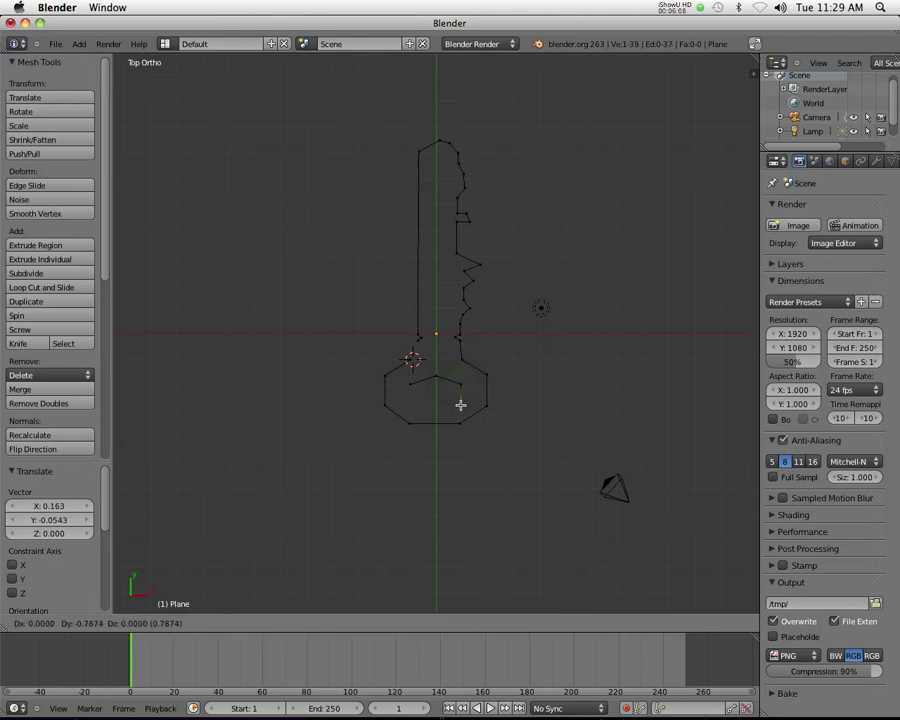
pyautogui.click(458, 402)
pyautogui.press('e')
pyautogui.click(432, 409)
pyautogui.press('e')
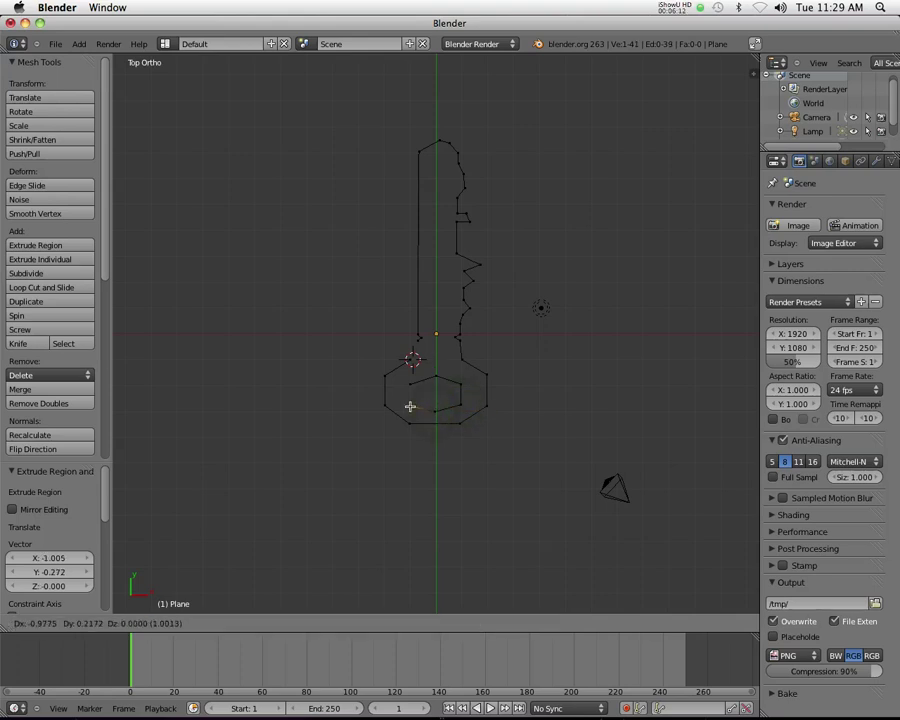
pyautogui.click(409, 405)
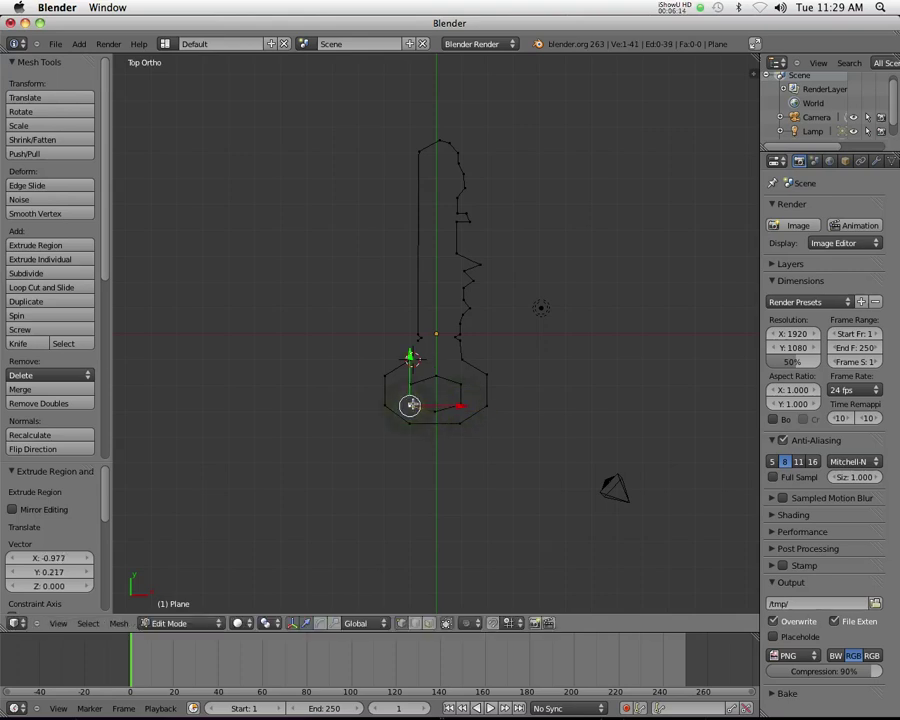
# Close the inner hexagon with an edge, and join the octagon's open end to the notch end with another edge
pyautogui.keyDown('shift'); pyautogui.rightClick(446, 394); pyautogui.keyUp('shift')
pyautogui.press('f')
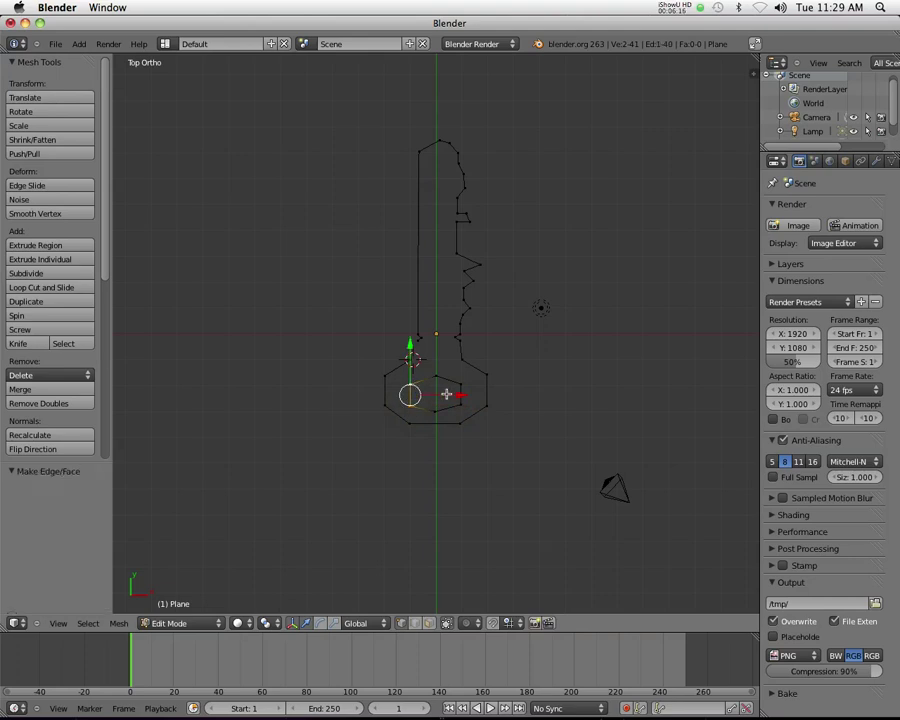
pyautogui.rightClick(410, 359)
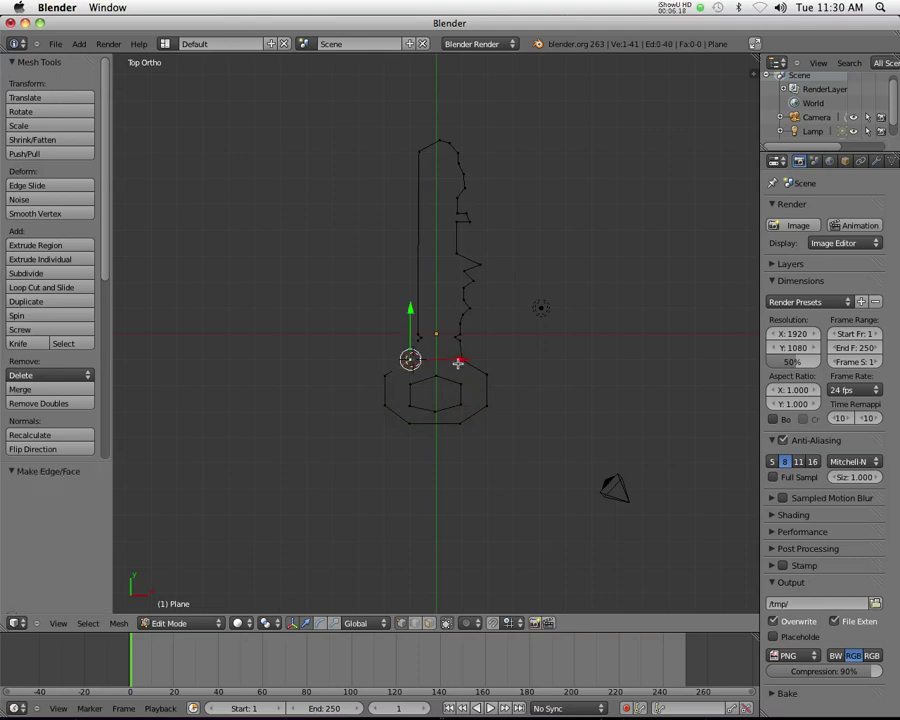
pyautogui.keyDown('shift'); pyautogui.rightClick(420, 337); pyautogui.keyUp('shift')
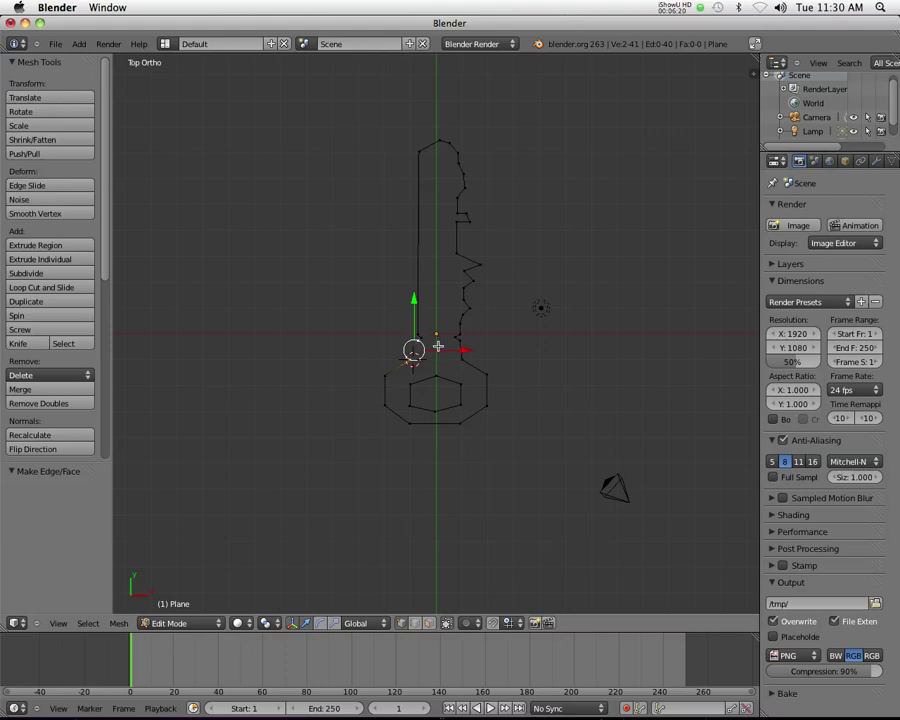
# Select the whole mesh and fill the outer outline and inner hexagon with faces
pyautogui.moveTo(481, 461); pyautogui.dragTo(479, 394, button='middle')
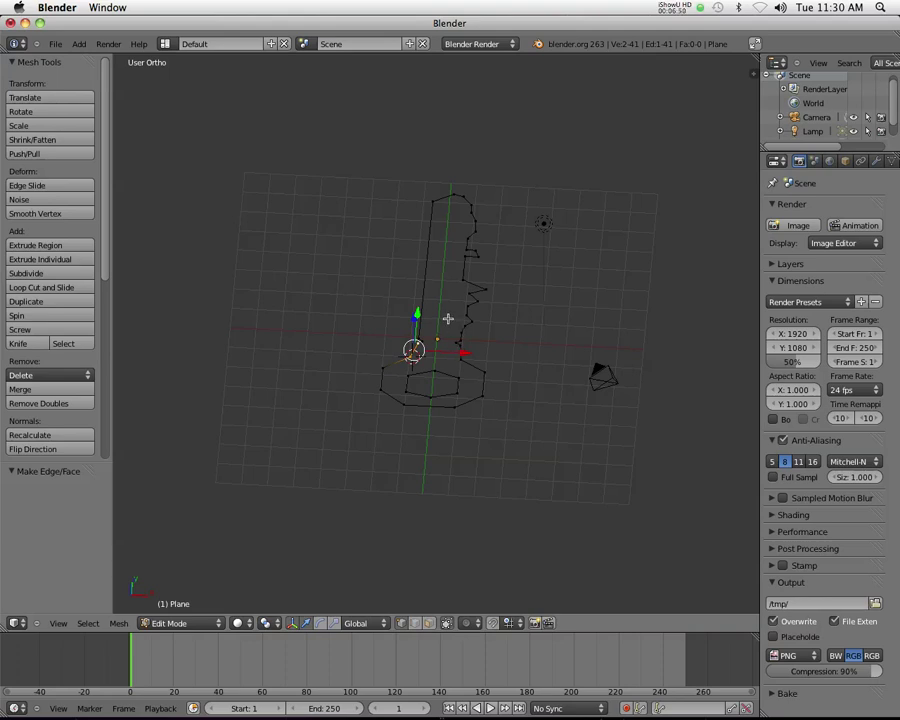
pyautogui.press('a')
pyautogui.press('a')
pyautogui.press('f')
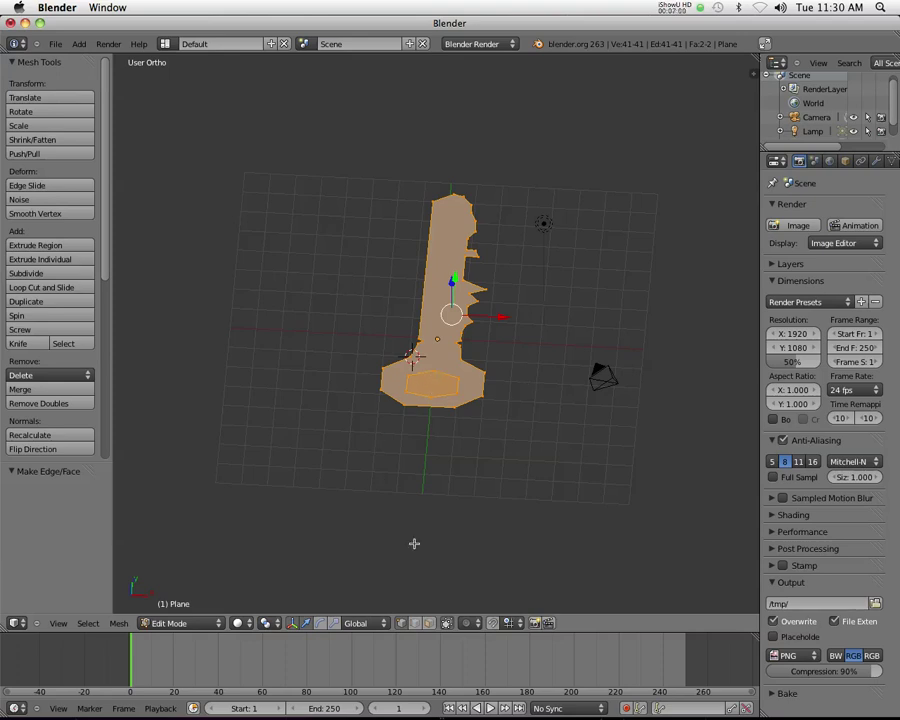
# Delete only the face of the inner hexagon in face select mode, keeping its edges
pyautogui.click(428, 623)
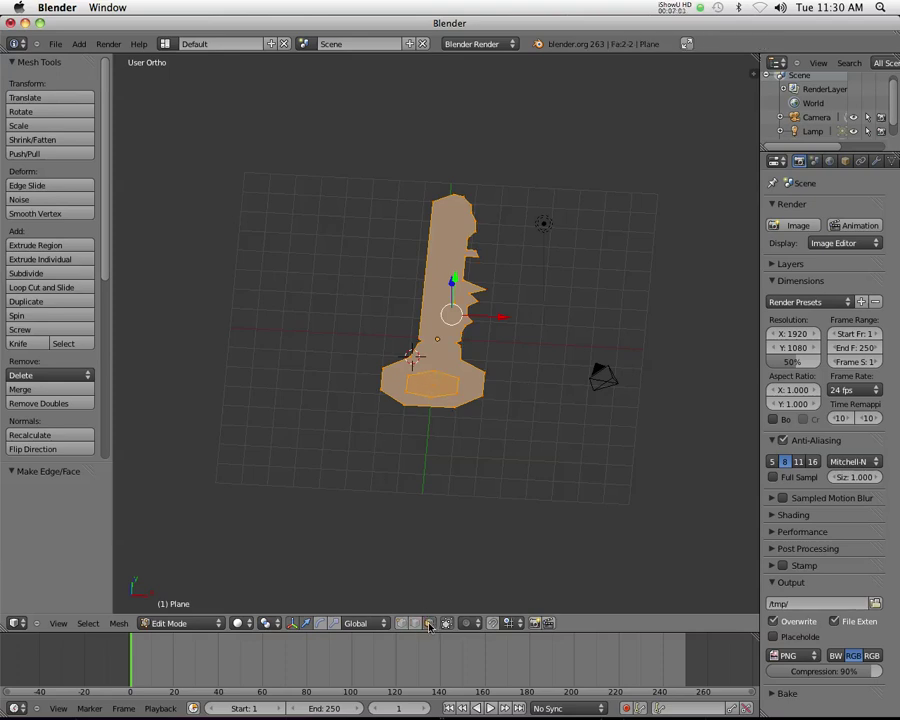
pyautogui.press('a')
pyautogui.rightClick(431, 385)
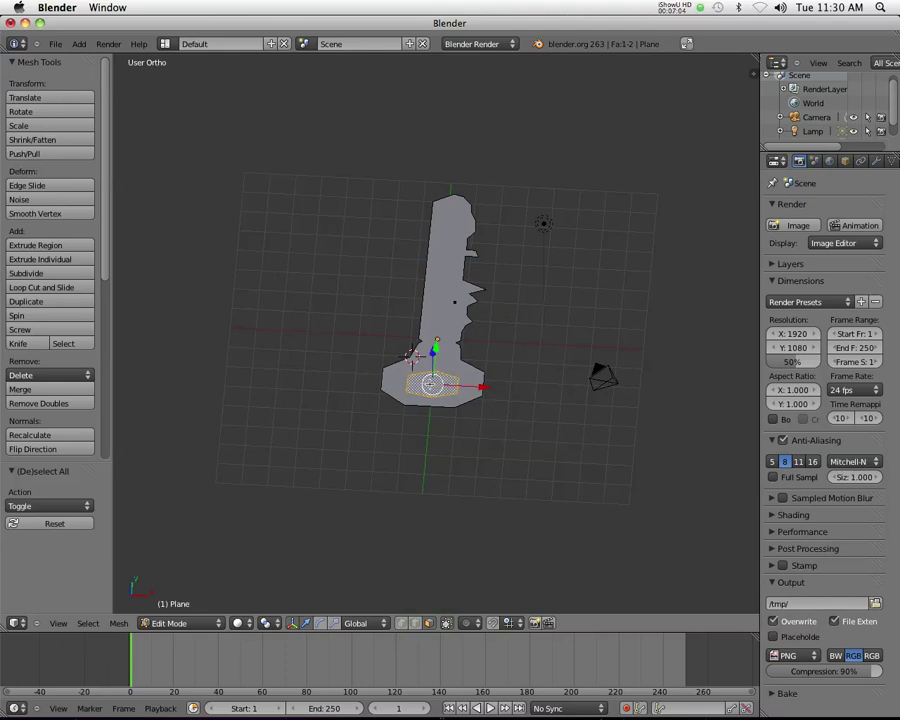
pyautogui.press('x')
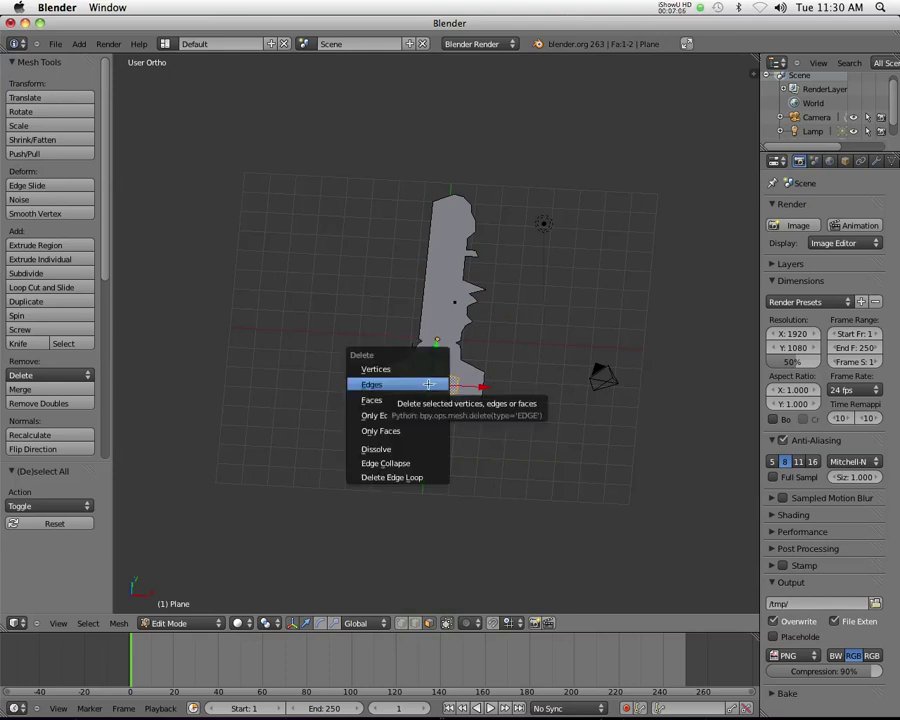
pyautogui.click(428, 399)
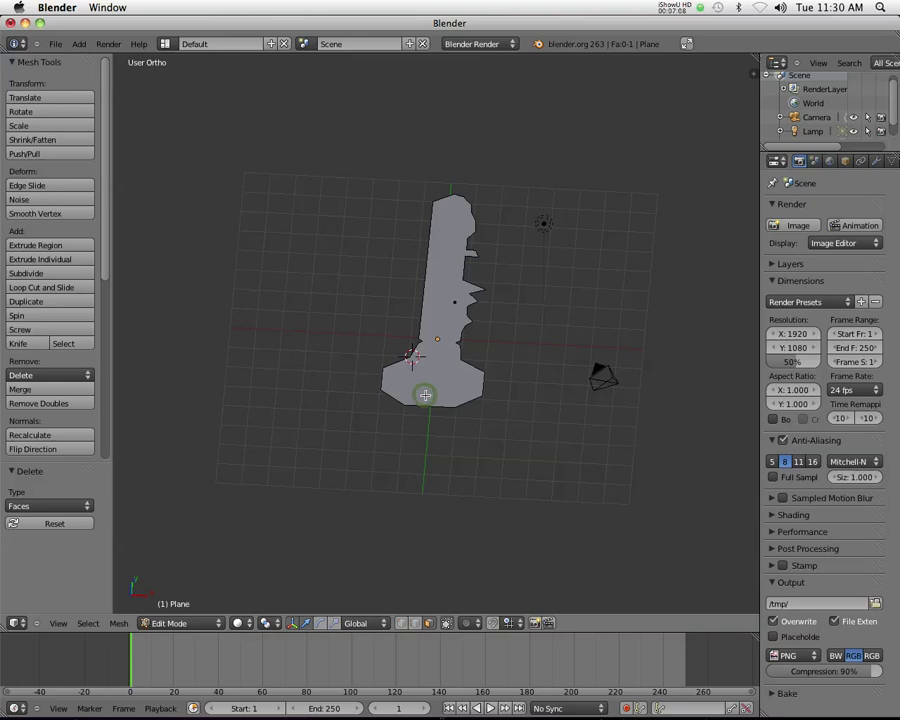
pyautogui.hotkey('ctrl', 'z')
pyautogui.scroll(5, 453, 383)
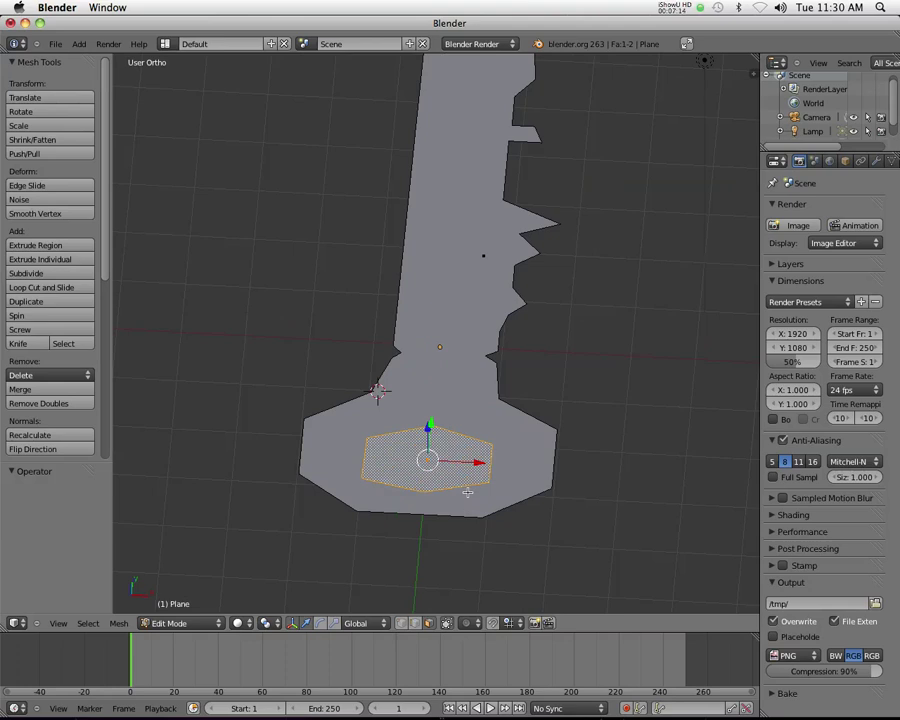
pyautogui.press('x')
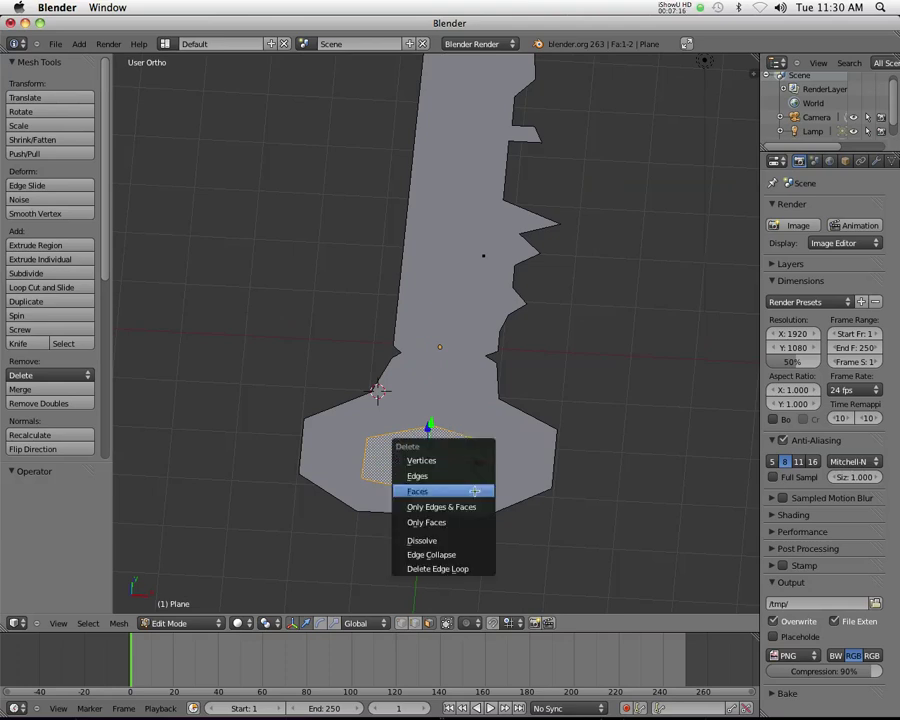
pyautogui.click(464, 522)
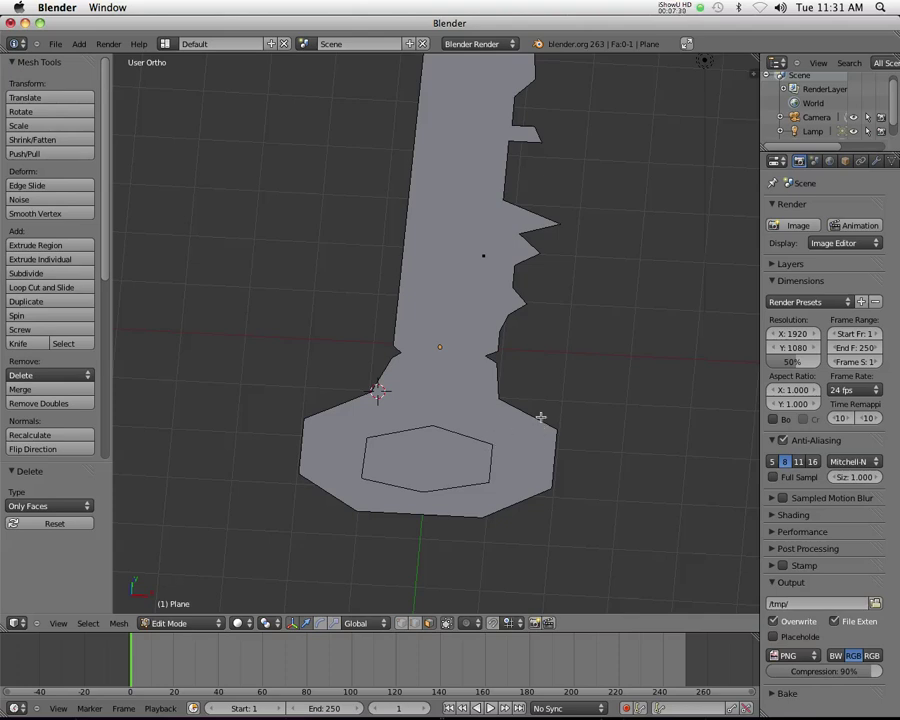
# Select the whole mesh and delete only its faces, keeping the key and hexagon outlines
pyautogui.press('a')
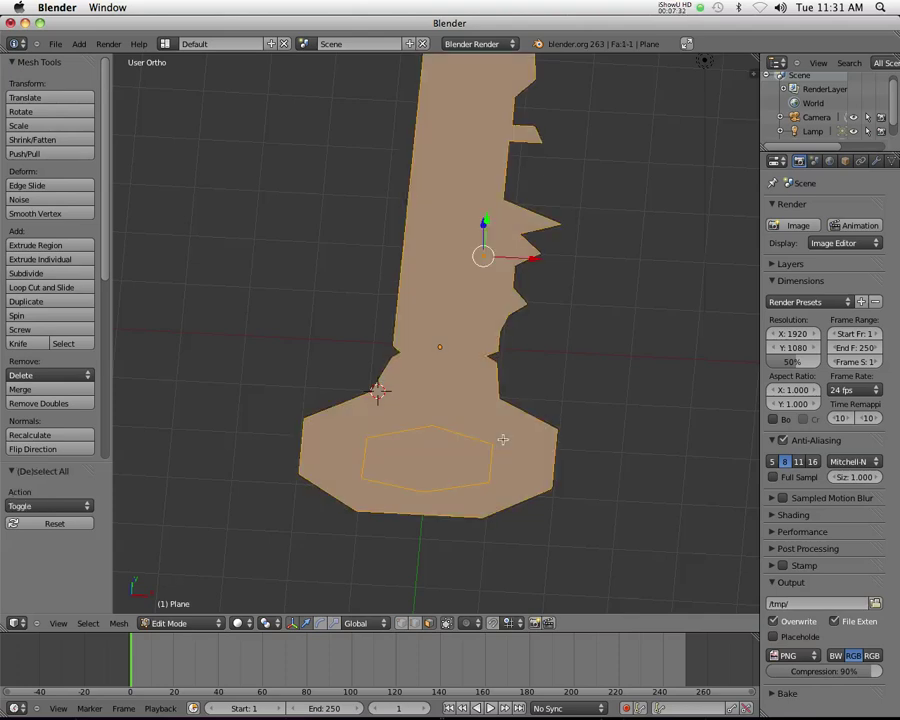
pyautogui.press('x')
pyautogui.click(500, 437)
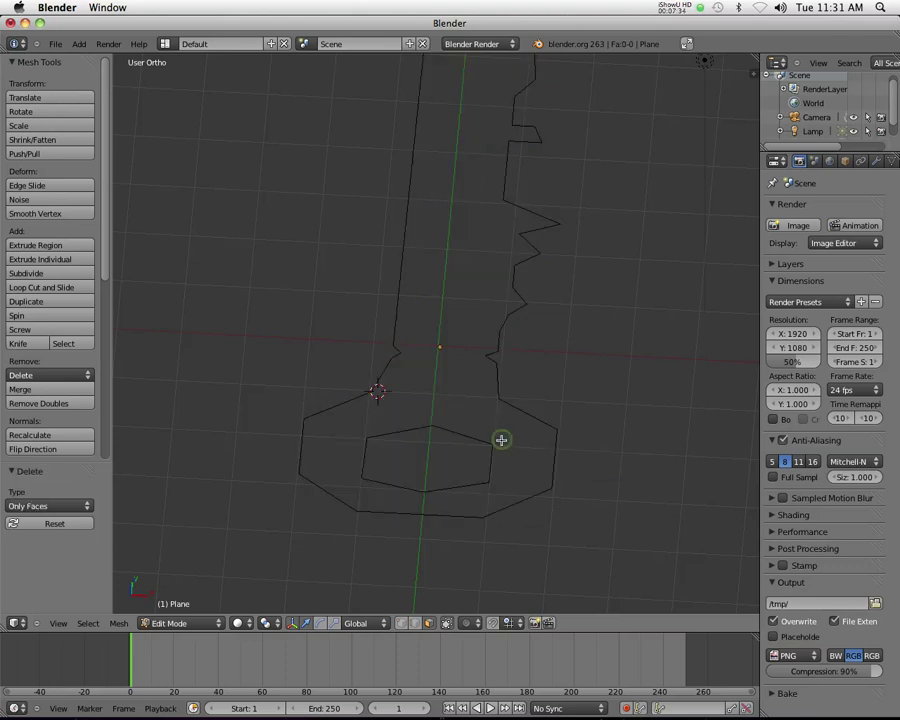
# In vertex mode, connect the hexagon's upper-right vertex to the handle's upper-right corner and the shaft's right base corner, and its top vertex to that base corner
pyautogui.click(401, 622)
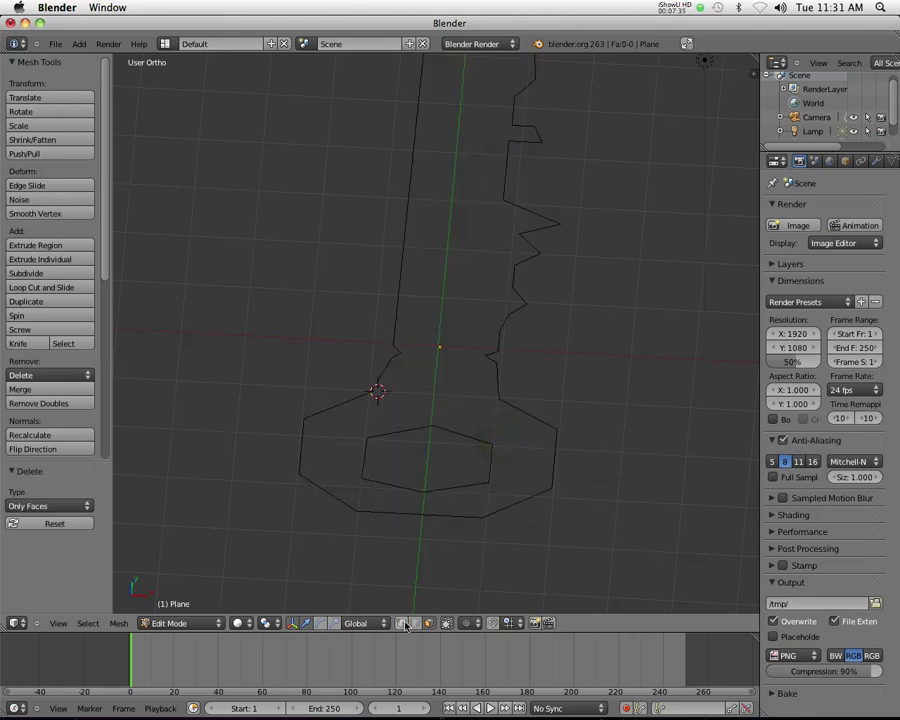
pyautogui.rightClick(487, 446)
pyautogui.keyDown('shift'); pyautogui.rightClick(558, 429); pyautogui.keyUp('shift')
pyautogui.press('f')
pyautogui.rightClick(500, 399)
pyautogui.keyDown('shift'); pyautogui.rightClick(494, 441); pyautogui.keyUp('shift')
pyautogui.press('f')
pyautogui.rightClick(432, 427)
pyautogui.keyDown('shift'); pyautogui.rightClick(493, 399); pyautogui.keyUp('shift')
pyautogui.press('f')
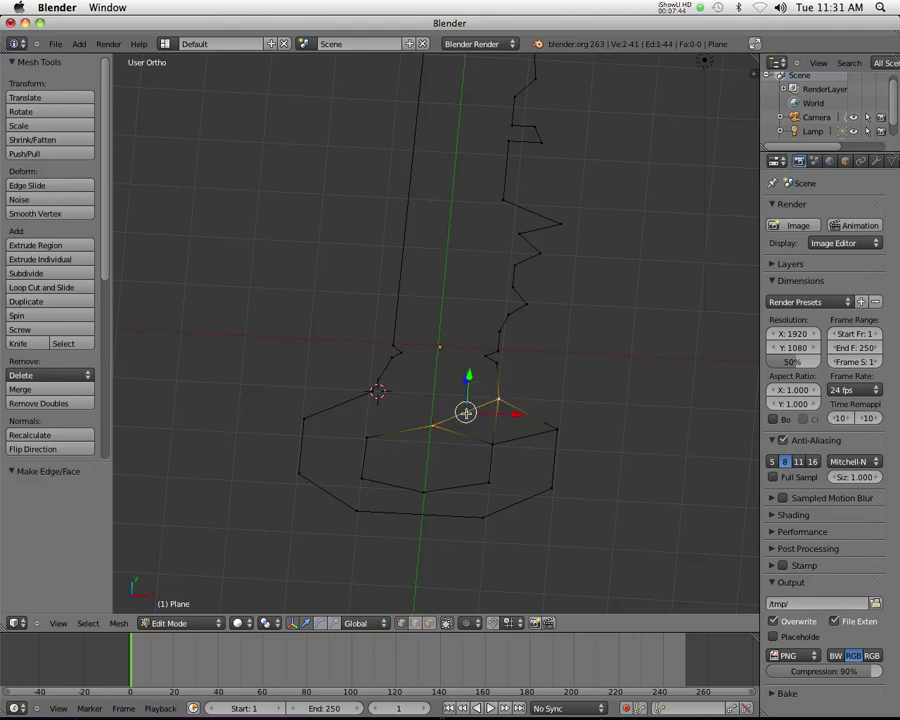
# Connect the hexagon's top vertex to the shaft's left base corner, and join the two base corners with an edge
pyautogui.rightClick(432, 426)
pyautogui.keyDown('shift'); pyautogui.rightClick(375, 391); pyautogui.keyUp('shift')
pyautogui.press('f')
pyautogui.rightClick(375, 390)
pyautogui.keyDown('shift'); pyautogui.rightClick(498, 399); pyautogui.keyUp('shift')
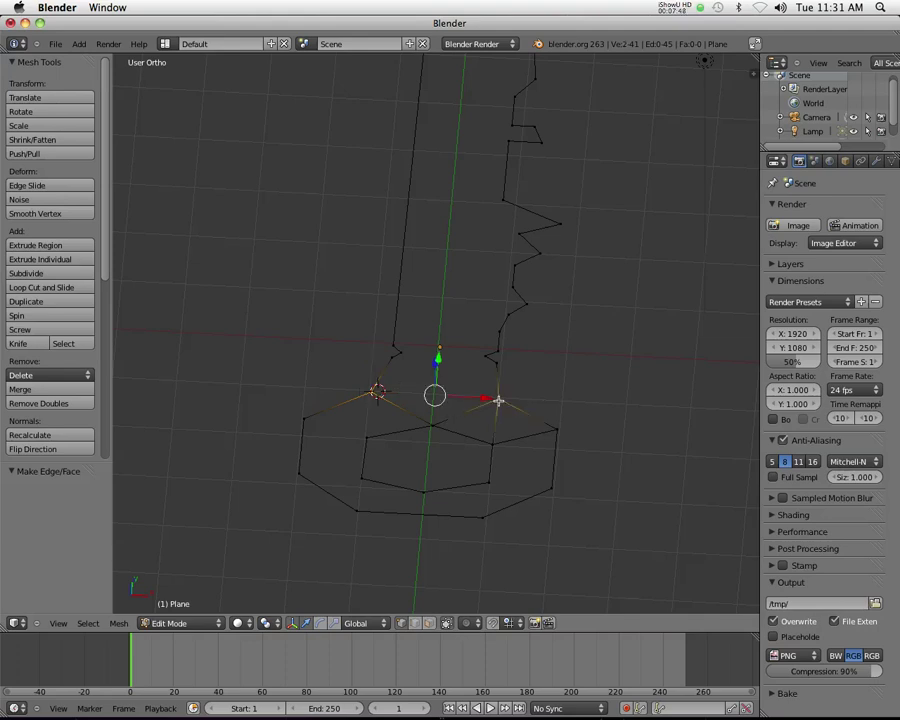
pyautogui.press('f')
# Connect the hexagon's upper-left vertex to the shaft's left base corner and to the handle's upper-left corner with edges
pyautogui.rightClick(367, 437)
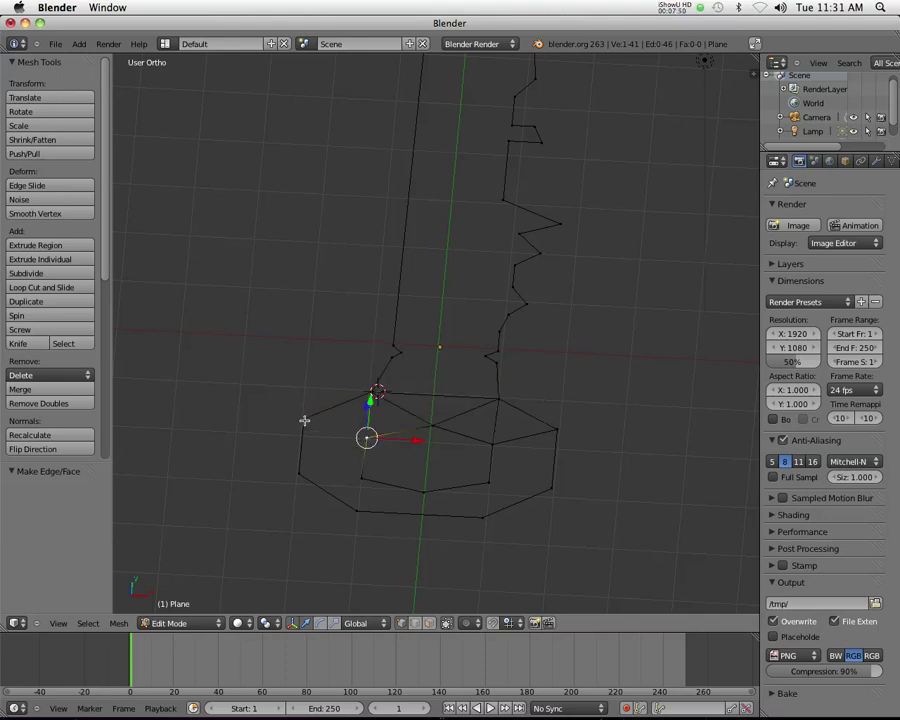
pyautogui.keyDown('shift'); pyautogui.rightClick(375, 391); pyautogui.keyUp('shift')
pyautogui.press('f')
pyautogui.rightClick(367, 437)
pyautogui.keyDown('shift'); pyautogui.rightClick(304, 417); pyautogui.keyUp('shift')
pyautogui.press('f')
# Connect the hexagon's lower-left vertex to the handle's lower-left corner and to the left end of its bottom edge
pyautogui.rightClick(360, 478)
pyautogui.keyDown('shift'); pyautogui.rightClick(299, 473); pyautogui.keyUp('shift')
pyautogui.press('f')
pyautogui.rightClick(359, 490)
pyautogui.keyDown('shift'); pyautogui.rightClick(357, 507); pyautogui.keyUp('shift')
pyautogui.press('f')
# Connect the hexagon's bottom vertex to both ends of the handle's bottom edge
pyautogui.rightClick(423, 492)
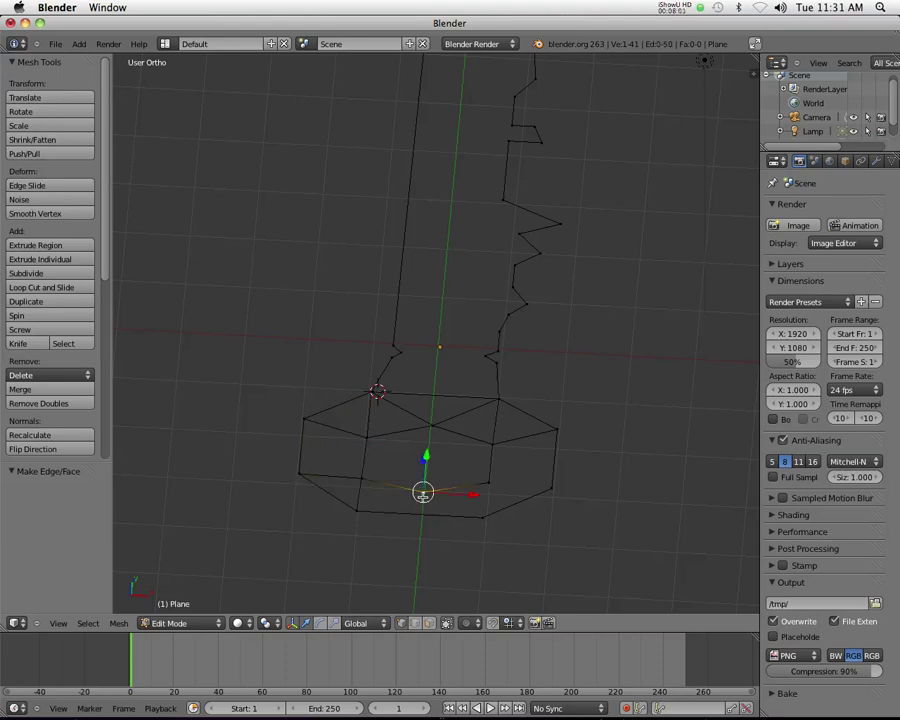
pyautogui.keyDown('shift'); pyautogui.rightClick(481, 516); pyautogui.keyUp('shift')
pyautogui.press('f')
pyautogui.keyDown('shift'); pyautogui.rightClick(481, 516); pyautogui.keyUp('shift')
pyautogui.keyDown('shift'); pyautogui.rightClick(357, 511); pyautogui.keyUp('shift')
pyautogui.press('f')
# Connect the hexagon's lower-right vertex to the handle's lower-right corner and to the right end of its bottom edge
pyautogui.rightClick(488, 482)
pyautogui.keyDown('shift'); pyautogui.rightClick(551, 488); pyautogui.keyUp('shift')
pyautogui.press('f')
pyautogui.rightClick(488, 483)
pyautogui.keyDown('shift'); pyautogui.rightClick(483, 515); pyautogui.keyUp('shift')
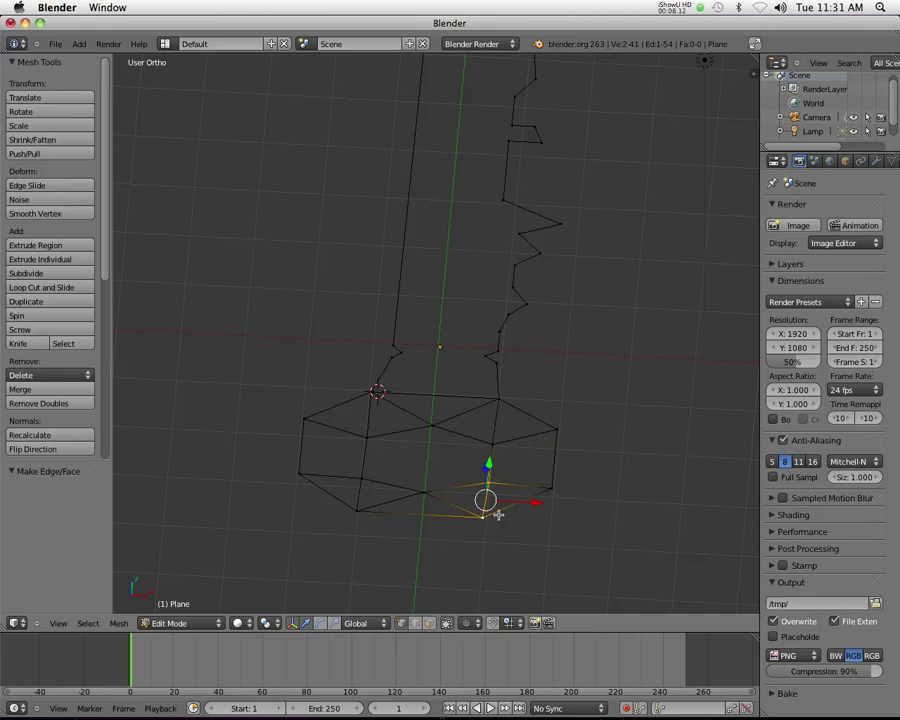
# Select the whole mesh and fill the handle triangles, hexagon and shaft with faces
pyautogui.press('a')
pyautogui.press('a')
pyautogui.press('f')
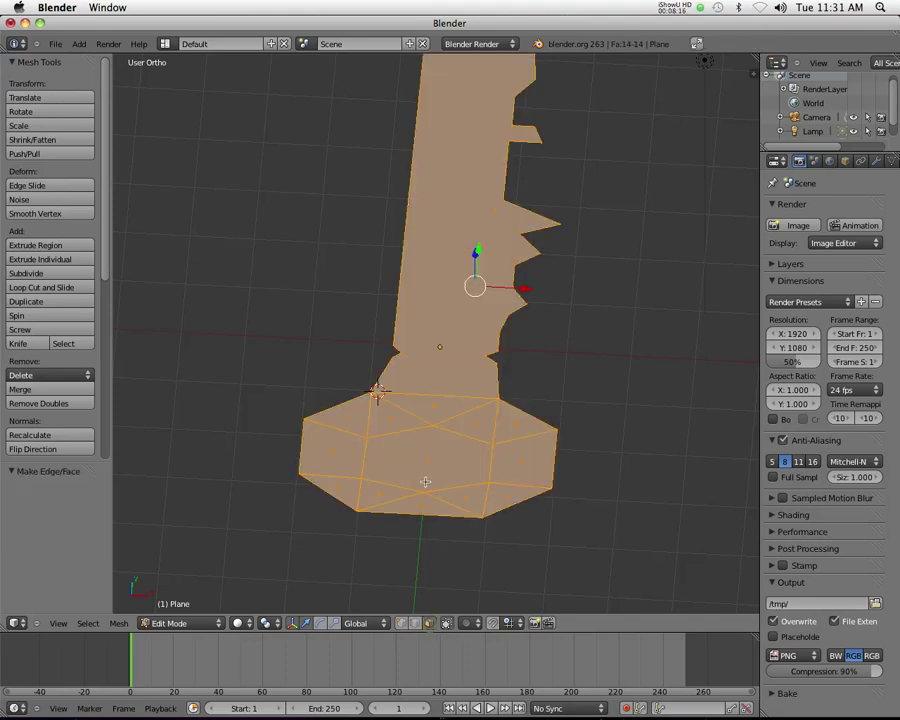
# Delete only the inner hexagon's face in face select mode to open the hole in the key handle
pyautogui.click(428, 622)
pyautogui.rightClick(428, 461)
pyautogui.press('x')
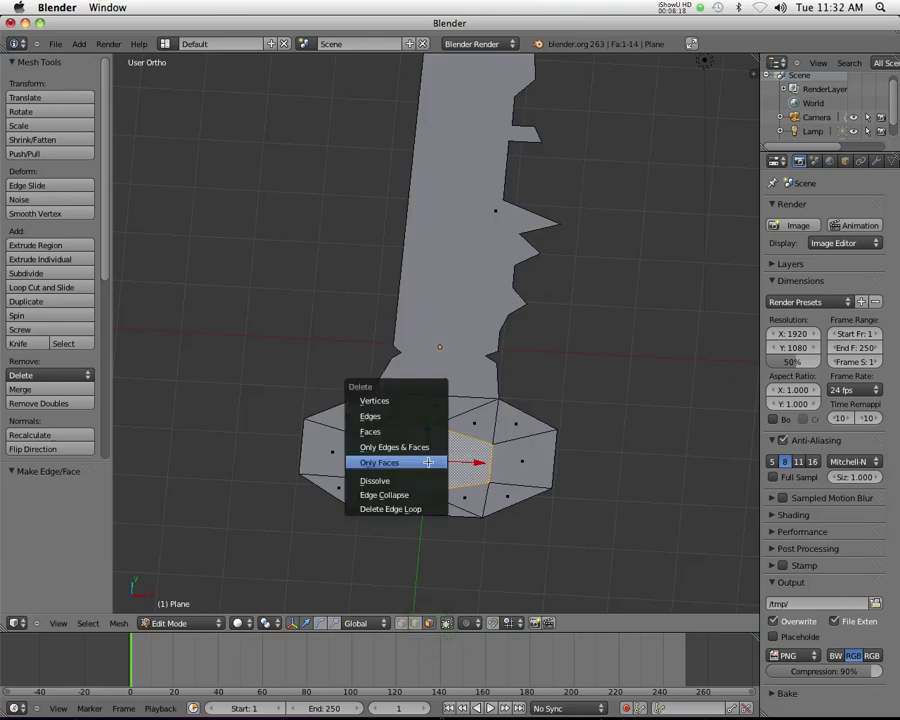
pyautogui.click(428, 463)
# Select all faces of the key and extrude them upward by about Z 0.898
pyautogui.moveTo(523, 469); pyautogui.dragTo(453, 437, button='middle')
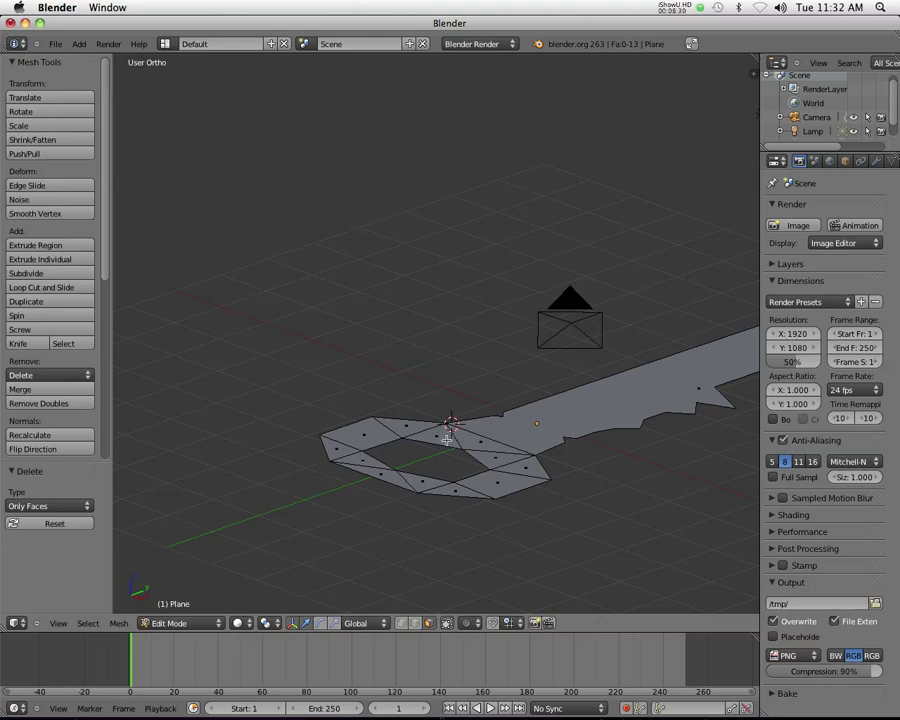
pyautogui.press('a')
pyautogui.keyDown('shift'); pyautogui.moveTo(486, 452); pyautogui.dragTo(320, 478, button='middle'); pyautogui.keyUp('shift')
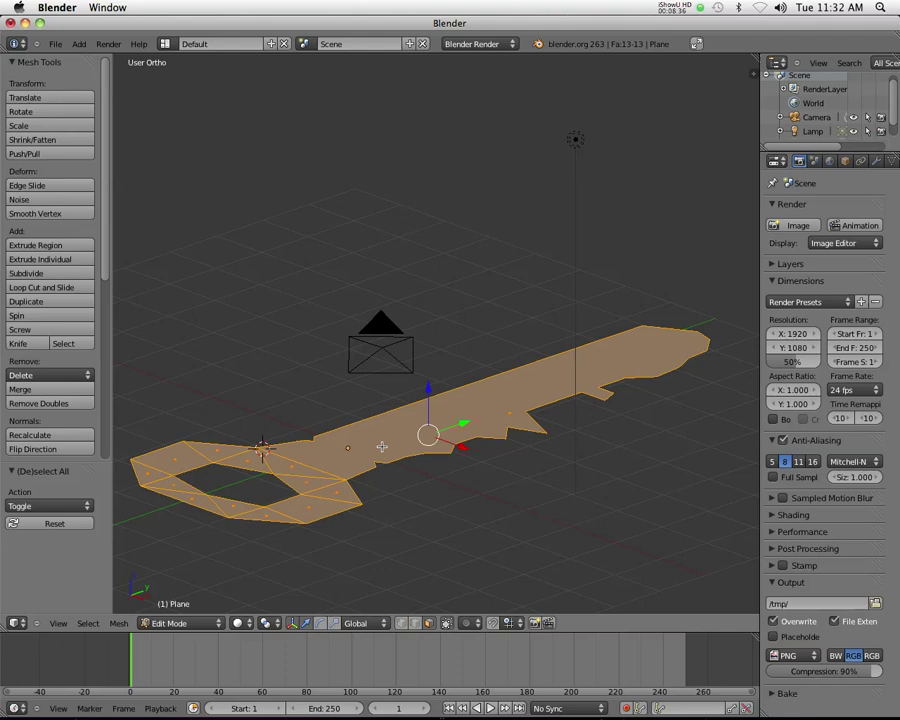
pyautogui.press('e')
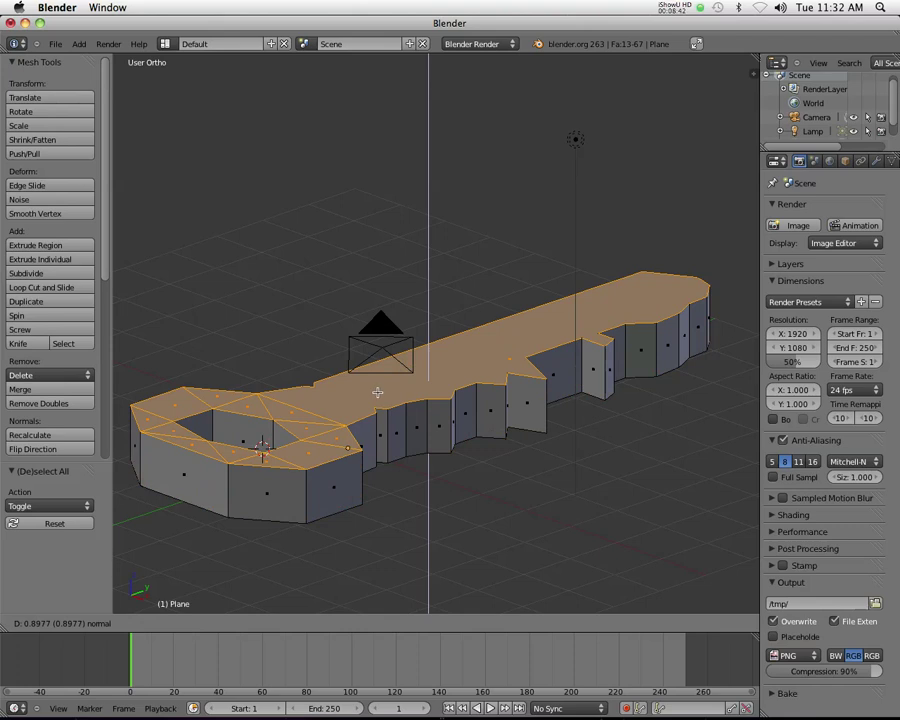
pyautogui.click(377, 392)
# Delete only the large top face of the key's shaft, keeping its edges
pyautogui.moveTo(377, 392)
pyautogui.mouseDown(button='middle')
pyautogui.moveTo(372, 416)
pyautogui.moveTo(371, 408)
pyautogui.mouseUp(button='middle')
pyautogui.moveTo(331, 374); pyautogui.dragTo(379, 424, button='middle')
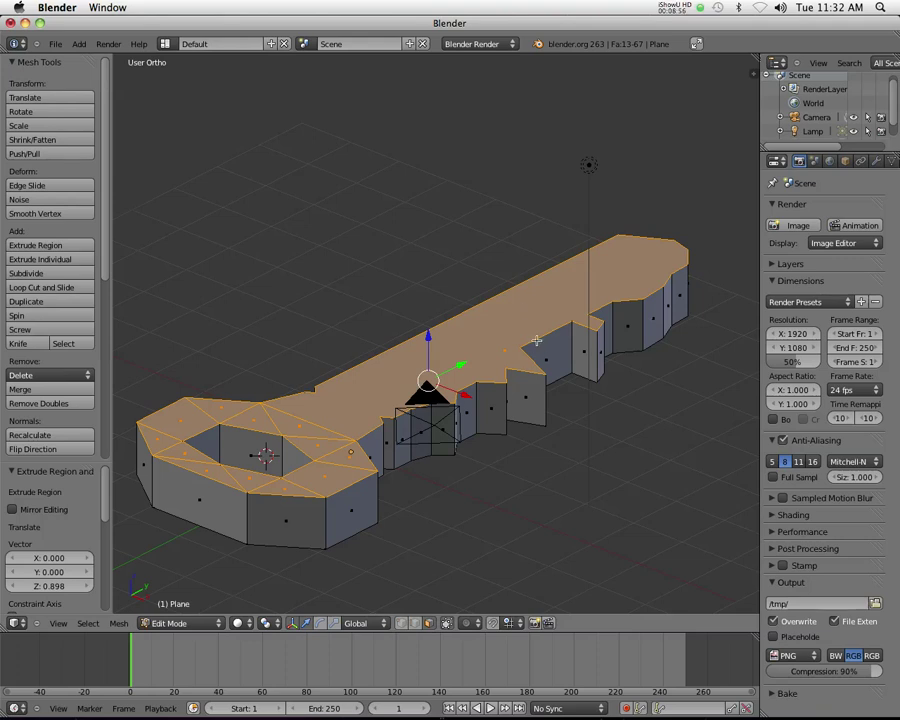
pyautogui.moveTo(660, 263); pyautogui.dragTo(590, 316, button='middle')
pyautogui.moveTo(489, 434); pyautogui.dragTo(532, 471, button='middle')
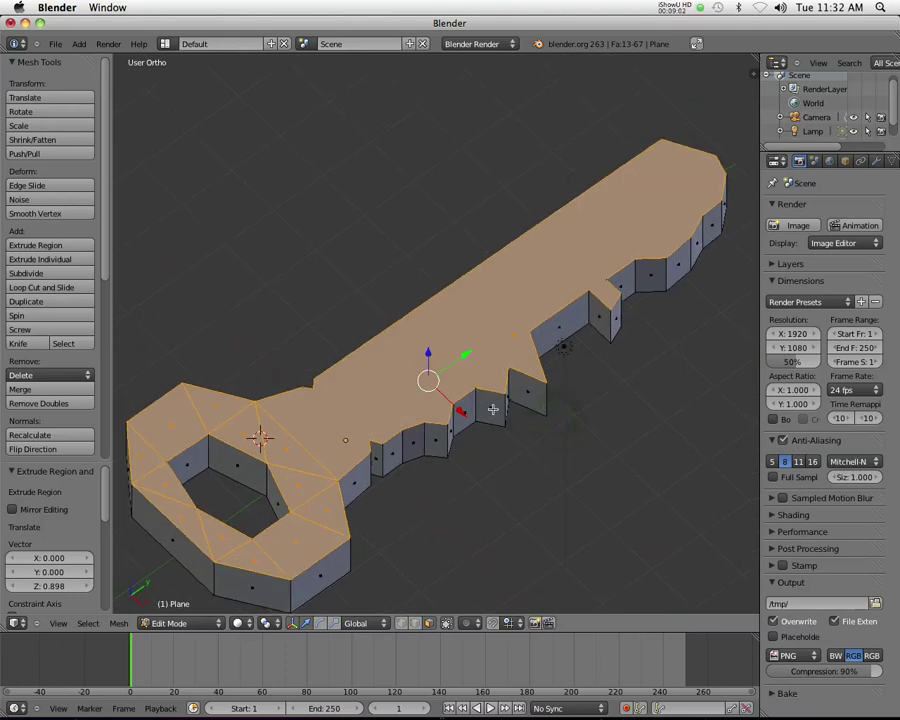
pyautogui.moveTo(506, 418); pyautogui.dragTo(451, 397, button='middle')
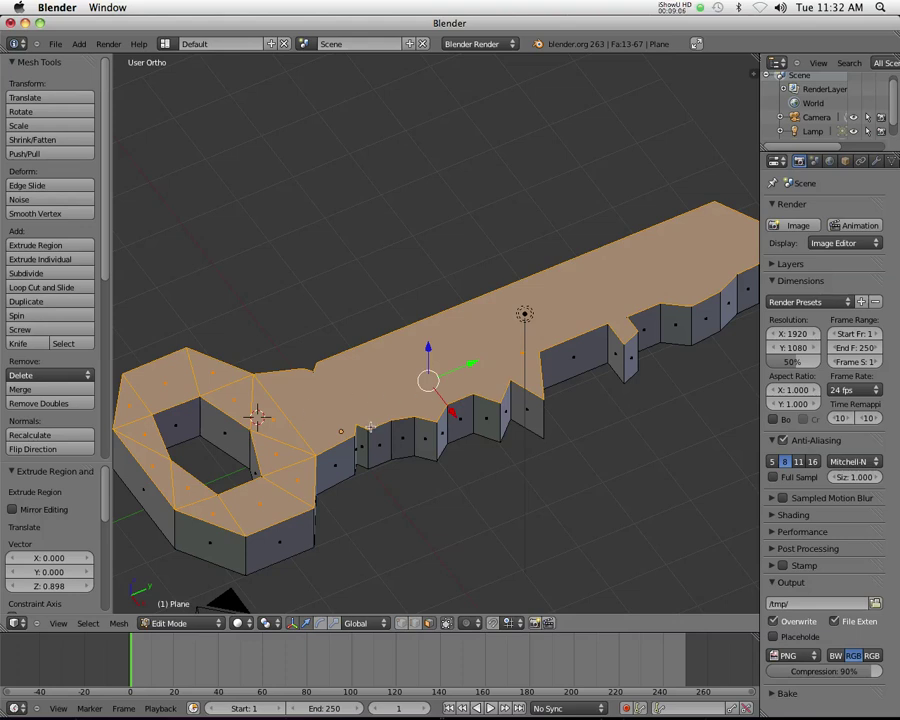
pyautogui.moveTo(369, 427); pyautogui.dragTo(417, 433, button='middle')
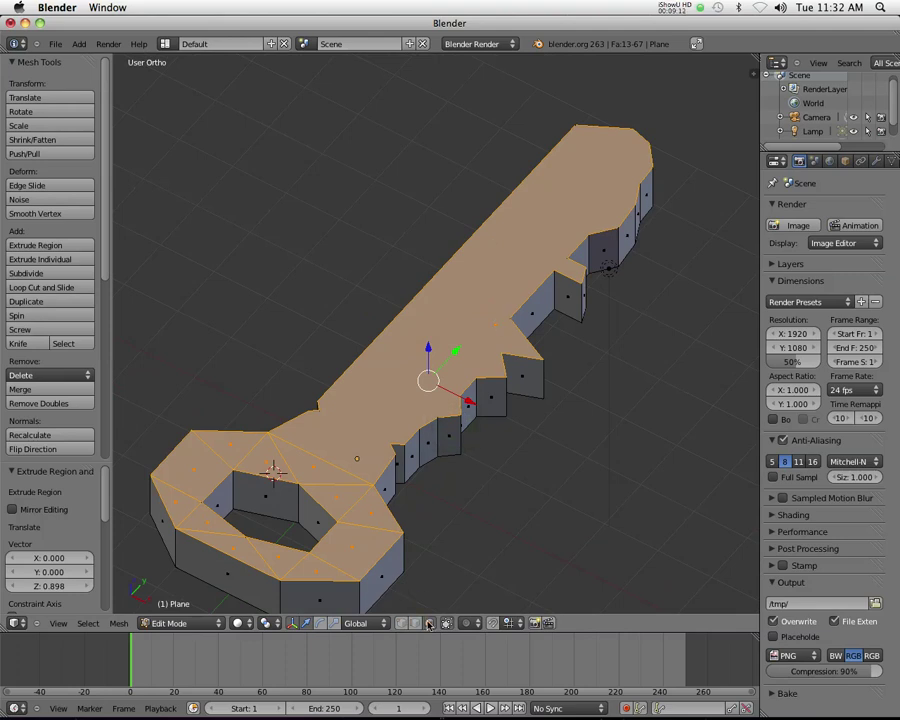
pyautogui.rightClick(497, 327)
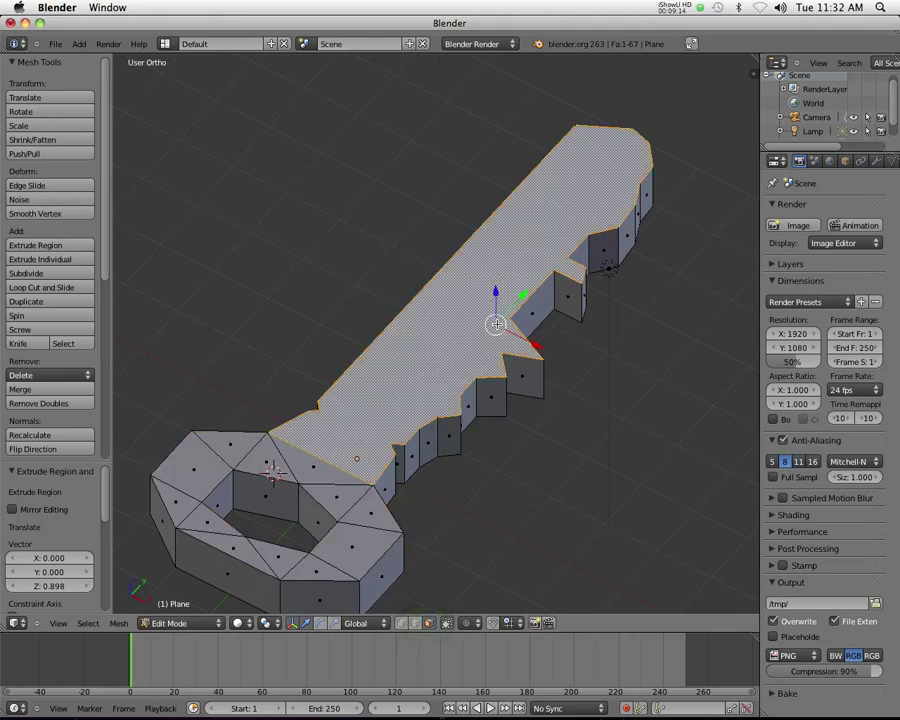
pyautogui.press('x')
pyautogui.click(497, 325)
# In vertex mode, extrude the top vertex at the shaft's left notch along X toward the opposite notch, adjusting it back by about X -0.241
pyautogui.moveTo(518, 354); pyautogui.dragTo(550, 392, button='middle')
pyautogui.click(401, 622)
pyautogui.moveTo(318, 466); pyautogui.dragTo(328, 452, button='middle')
pyautogui.rightClick(332, 440)
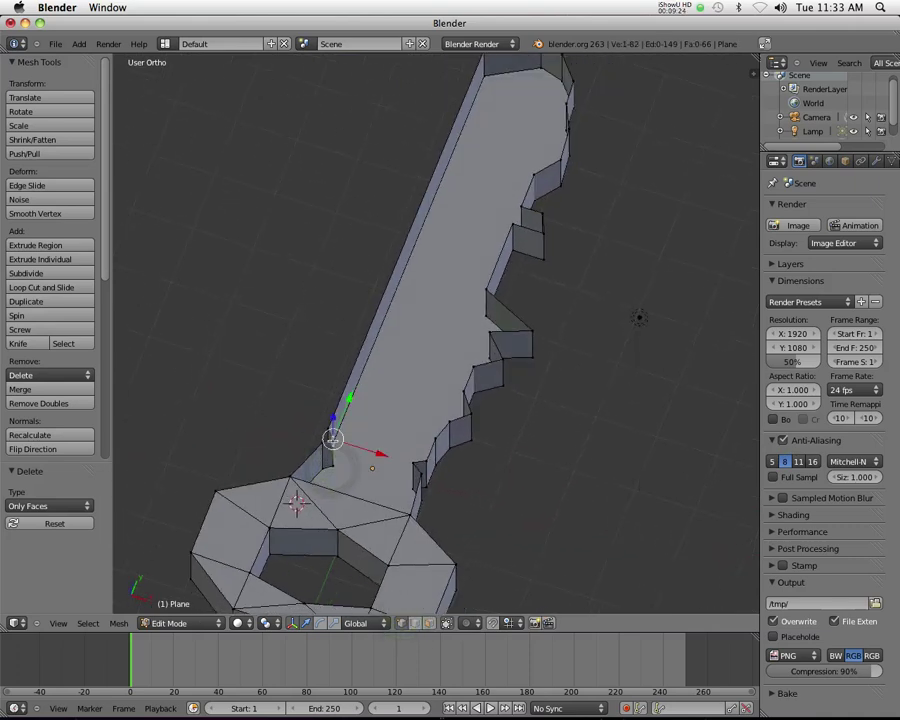
pyautogui.press('e')
pyautogui.click(332, 440)
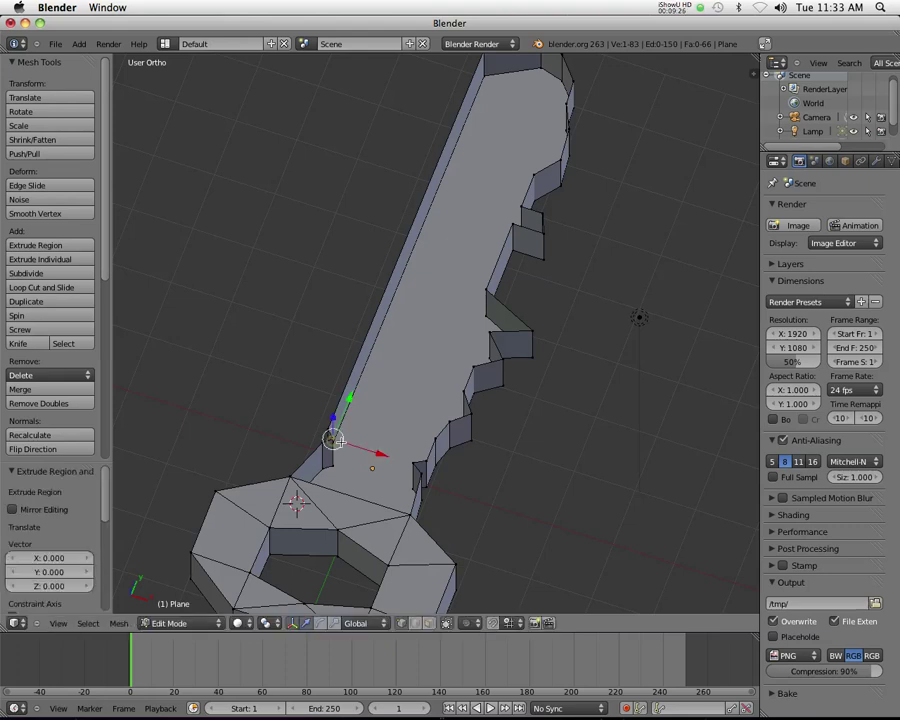
pyautogui.moveTo(378, 453); pyautogui.dragTo(418, 470)
pyautogui.moveTo(418, 470)
pyautogui.mouseDown(button='middle')
pyautogui.moveTo(424, 494)
pyautogui.moveTo(414, 496)
pyautogui.moveTo(420, 452)
pyautogui.mouseUp(button='middle')
pyautogui.moveTo(420, 452); pyautogui.dragTo(410, 452)
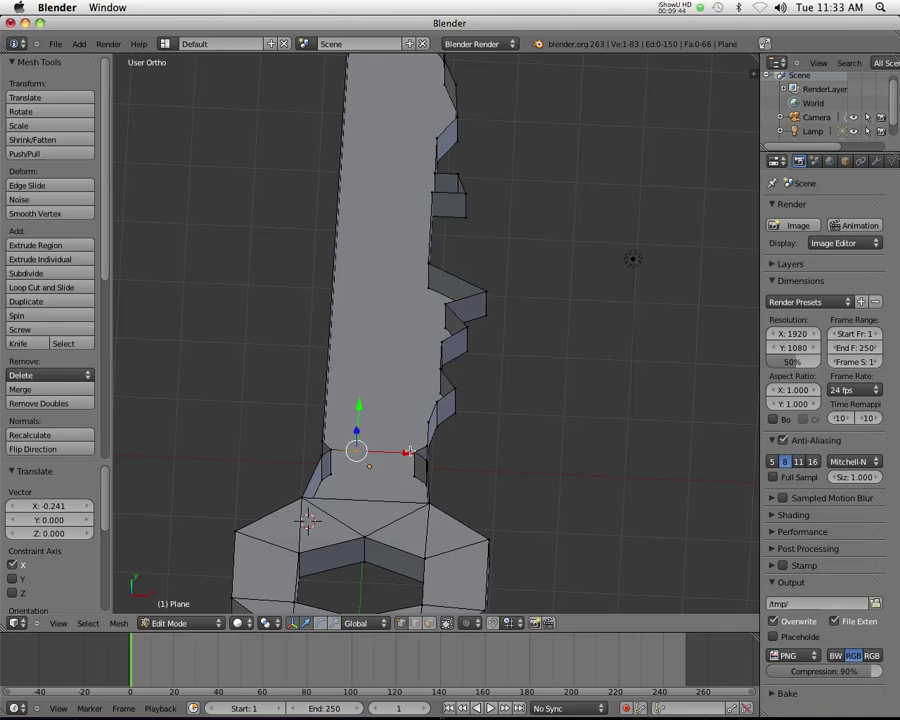
# Extrude the line's free end along X in two short segments toward the opposite notch, the second moved by about X 0.198
pyautogui.press('e')
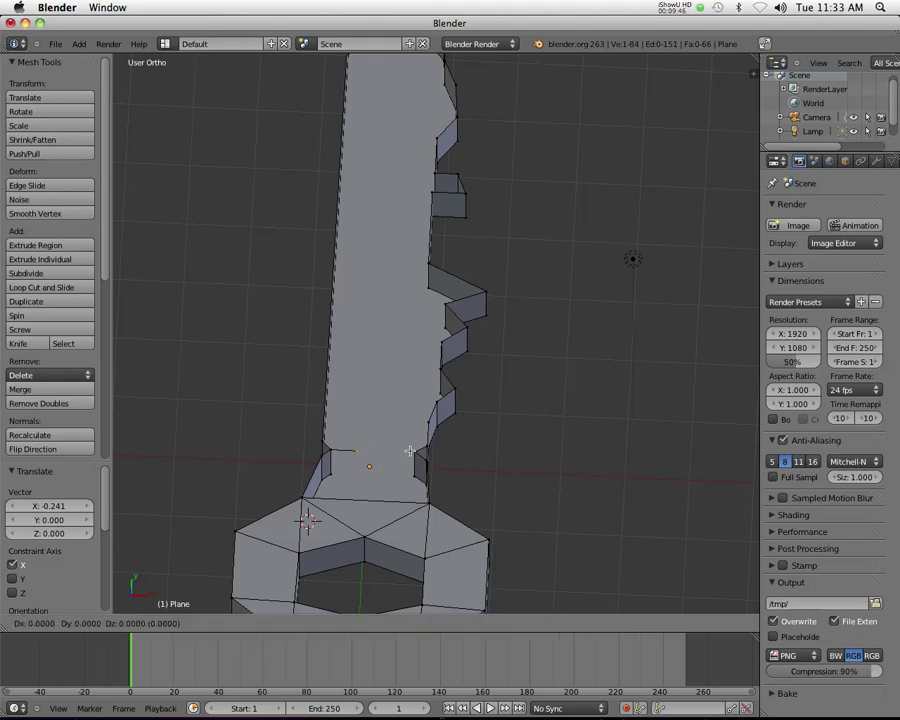
pyautogui.rightClick(409, 452)
pyautogui.moveTo(407, 452); pyautogui.dragTo(414, 454)
pyautogui.press('g')
pyautogui.press('Escape')
pyautogui.hotkey('ctrl', 'z')
pyautogui.press('g')
pyautogui.middleClick(415, 454)
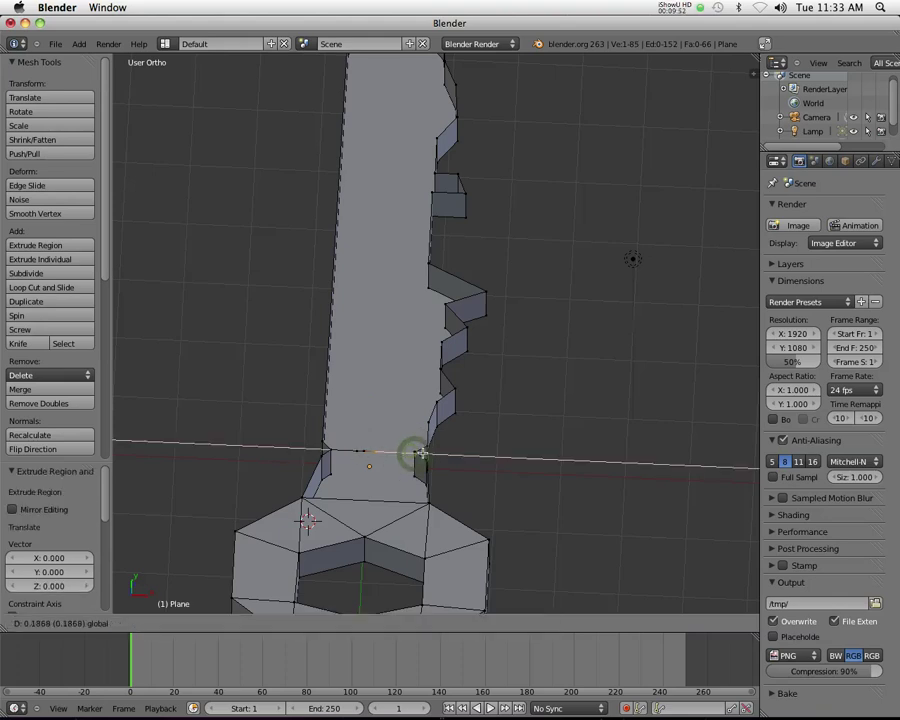
pyautogui.click(424, 453)
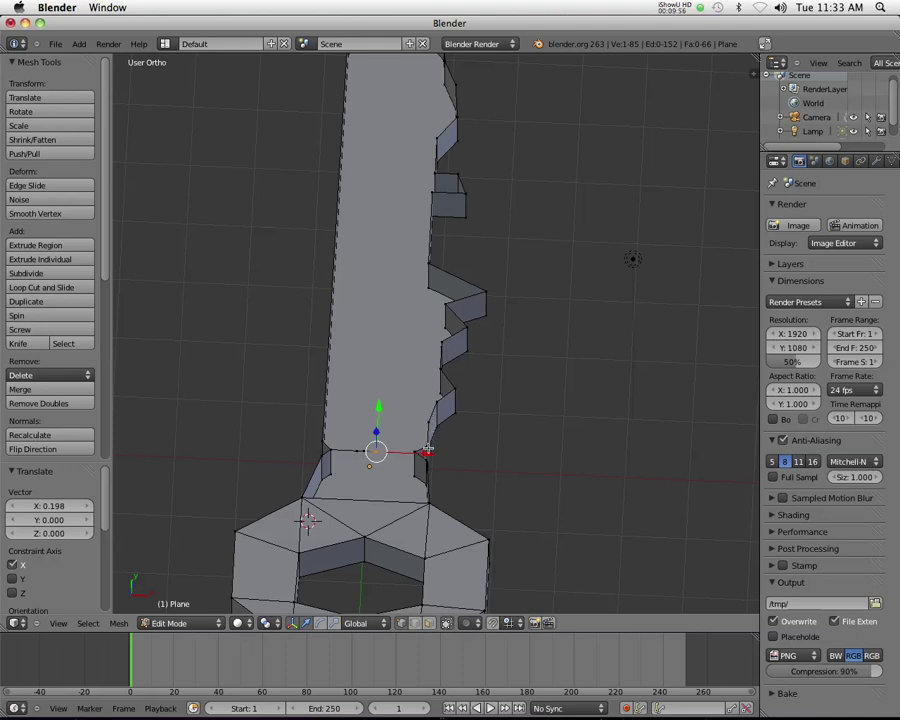
# Continue the line across the neck with two more extruded segments along X, the last moved by about X 0.196
pyautogui.press('e')
pyautogui.rightClick(426, 453)
pyautogui.moveTo(426, 453); pyautogui.dragTo(450, 453)
pyautogui.click(440, 453)
pyautogui.press('e')
pyautogui.rightClick(439, 453)
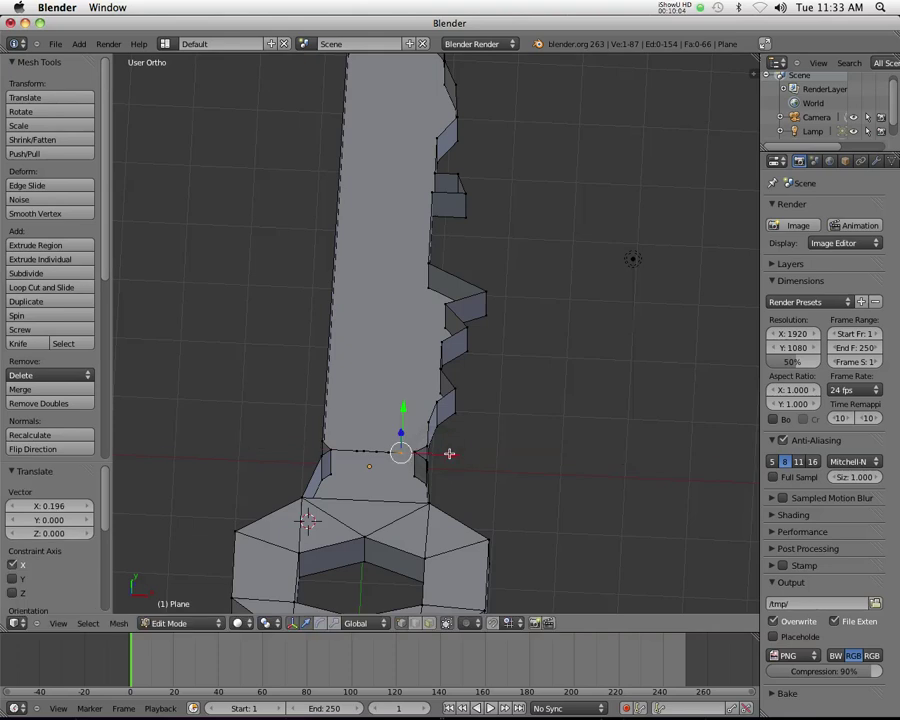
# Extrude the corner vertex at the shaft tip's straight side along X in short segments, two of them moved by about 0.124 and 0.155
pyautogui.keyDown('shift'); pyautogui.moveTo(393, 355); pyautogui.dragTo(416, 442, button='middle'); pyautogui.keyUp('shift')
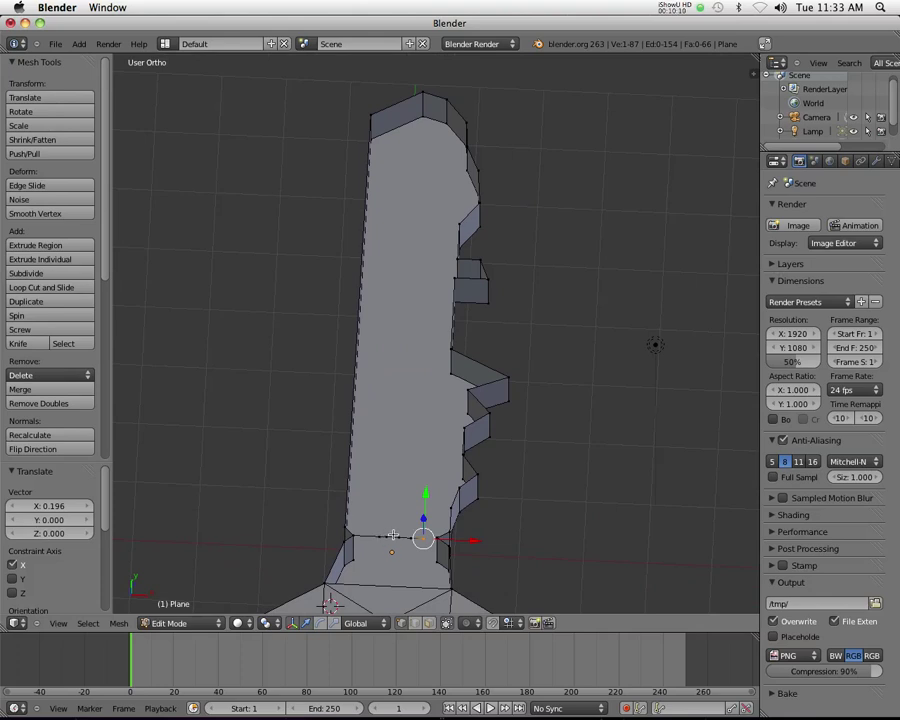
pyautogui.moveTo(386, 157); pyautogui.dragTo(422, 100, button='middle')
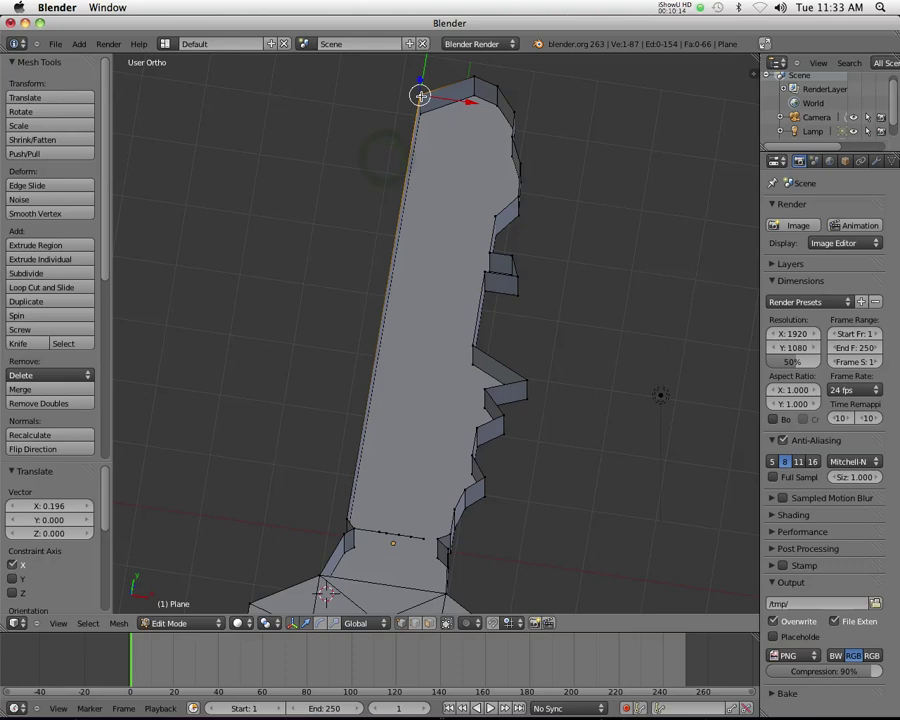
pyautogui.press('e')
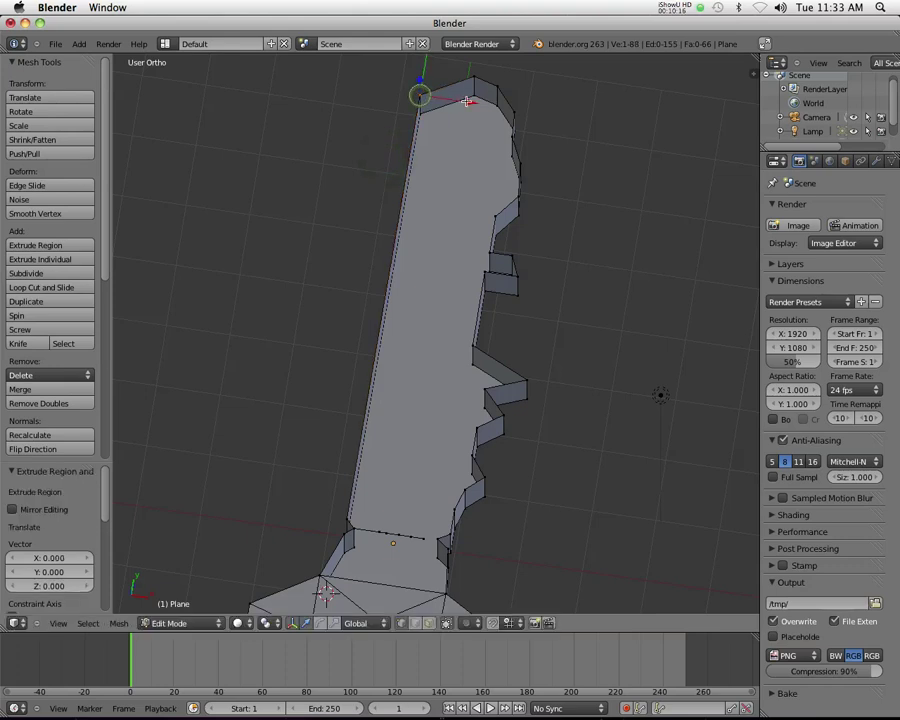
pyautogui.click(501, 107)
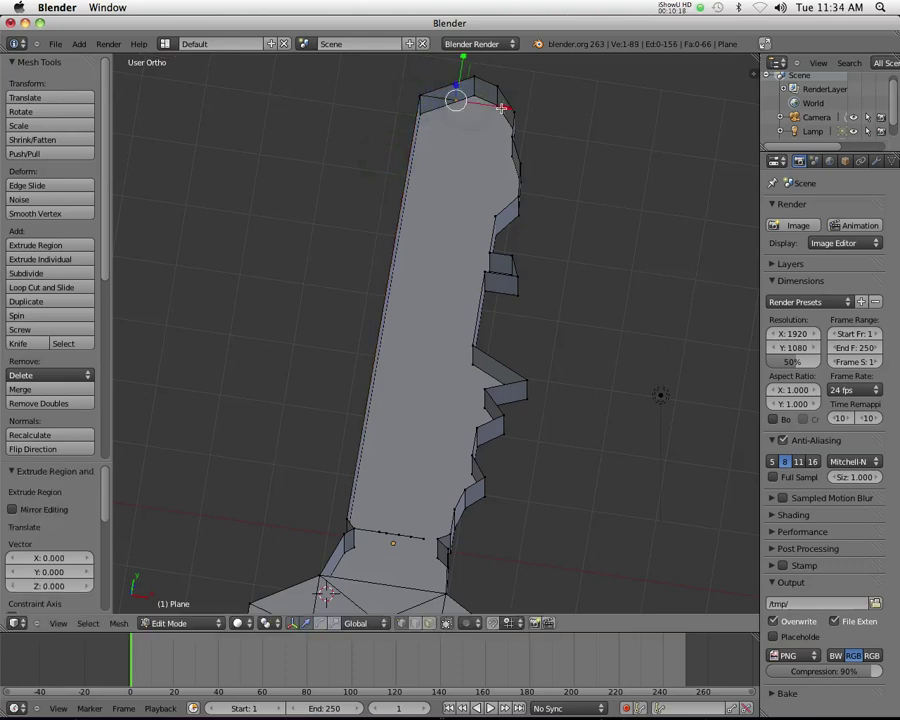
pyautogui.press('e')
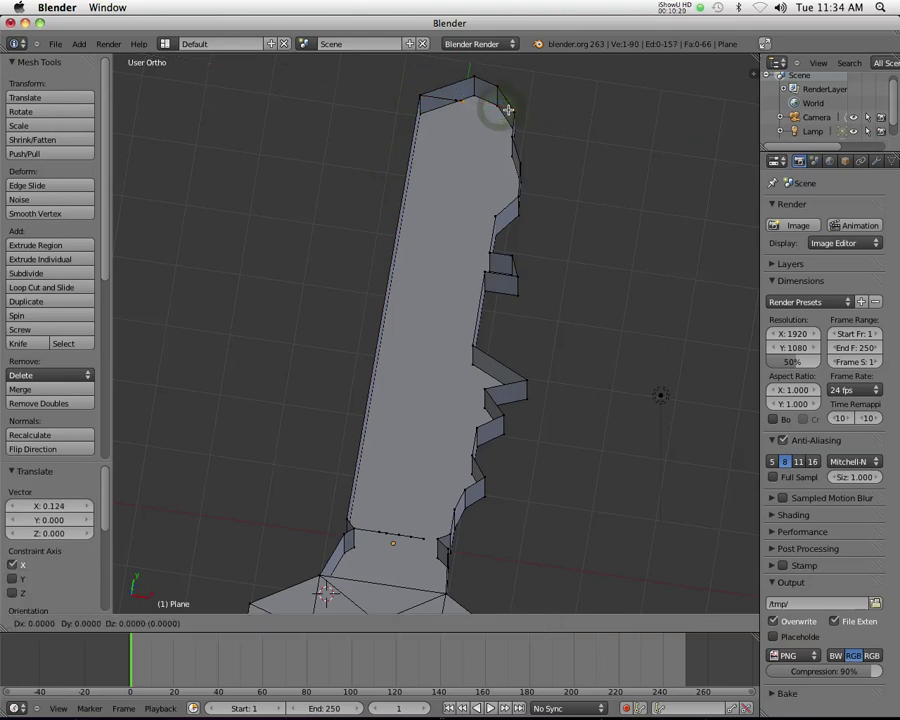
pyautogui.click(511, 109)
pyautogui.press('e')
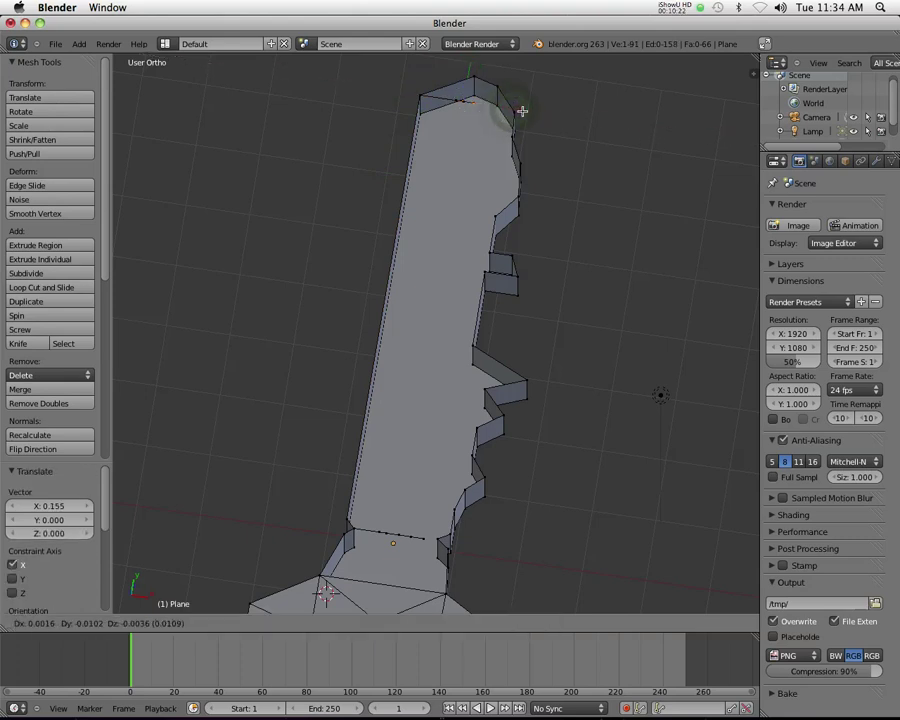
pyautogui.click(522, 111)
# Extrude the tip line's free end once more toward the toothed side, moving the new vertex along X by about 0.144
pyautogui.press('e')
pyautogui.press('x')
pyautogui.click(528, 112)
pyautogui.press('g')
pyautogui.rightClick(532, 113)
pyautogui.press('g')
pyautogui.press('x')
pyautogui.click(536, 111)
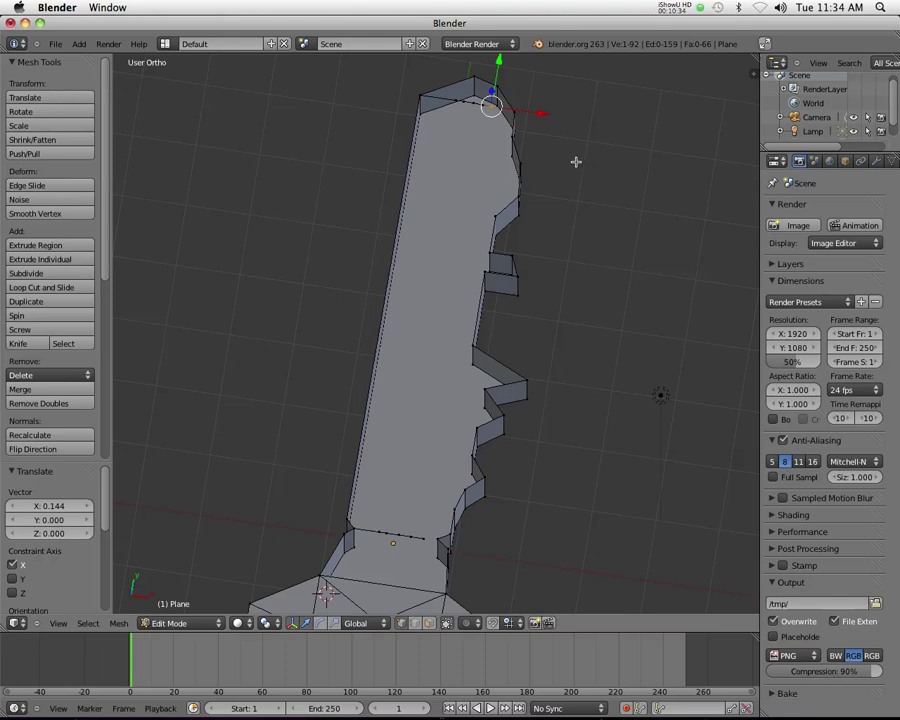
# Connect the first three extruded vertices of the neck line to their matching tip-line vertices with lengthwise edges
pyautogui.keyDown('shift'); pyautogui.rightClick(456, 101); pyautogui.keyUp('shift')
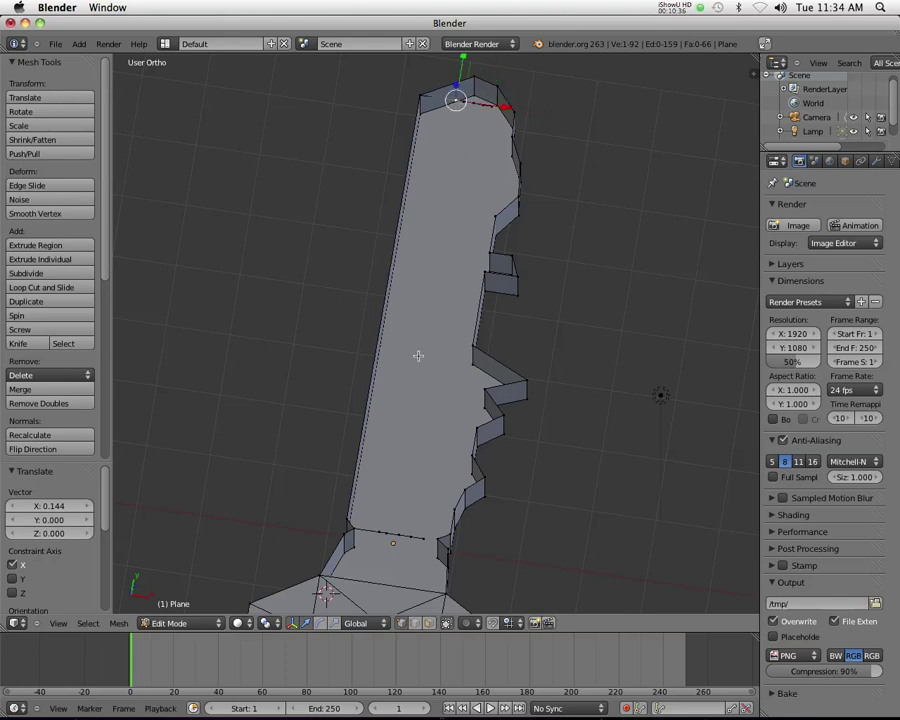
pyautogui.keyDown('shift'); pyautogui.rightClick(377, 532); pyautogui.keyUp('shift')
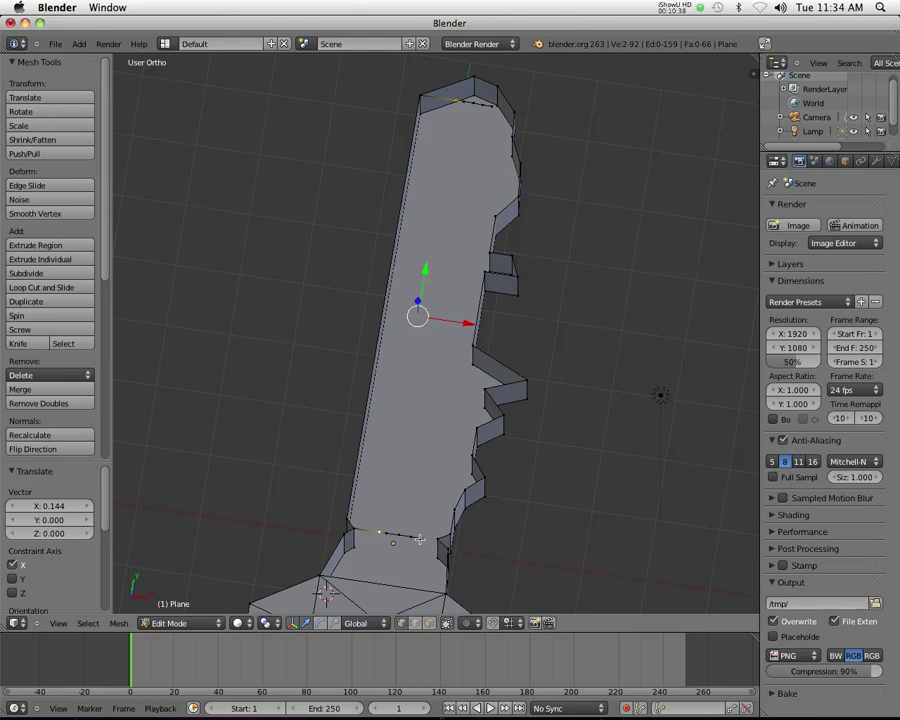
pyautogui.press('f')
pyautogui.rightClick(390, 527)
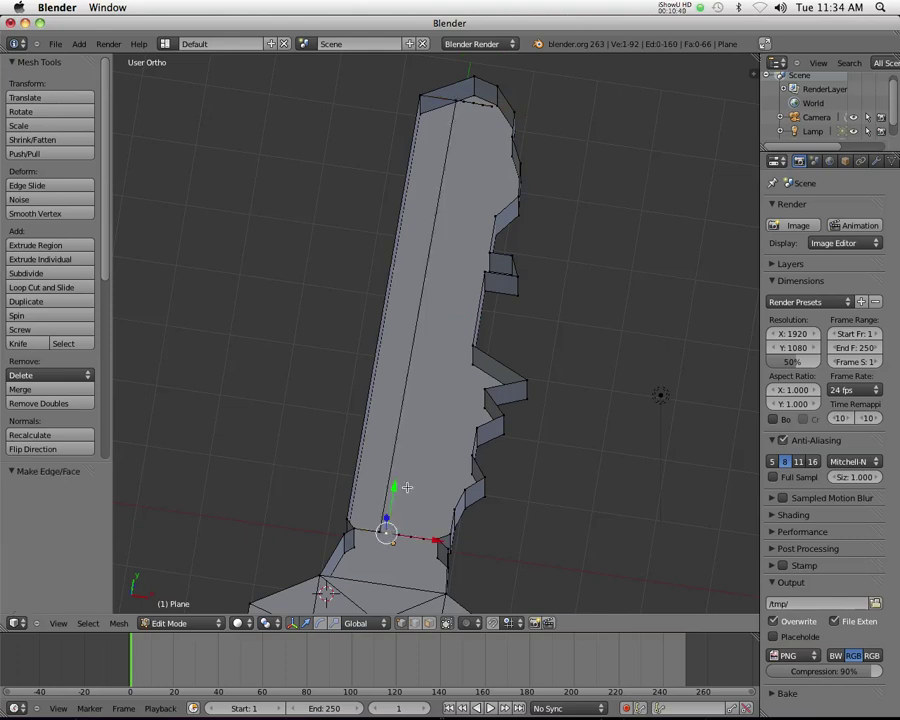
pyautogui.keyDown('shift'); pyautogui.rightClick(464, 104); pyautogui.keyUp('shift')
pyautogui.press('f')
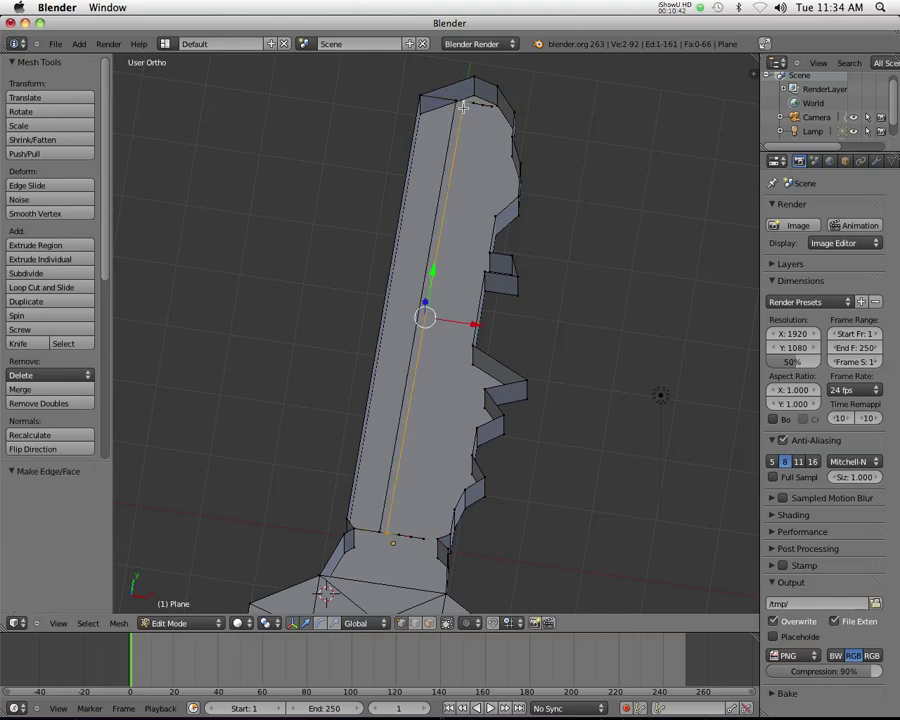
pyautogui.rightClick(398, 535)
pyautogui.keyDown('shift'); pyautogui.rightClick(474, 103); pyautogui.keyUp('shift')
pyautogui.press('f')
# Connect the remaining two extruded vertices of the neck line to their matching tip-line vertices with lengthwise edges
pyautogui.rightClick(411, 535)
pyautogui.keyDown('shift'); pyautogui.rightClick(485, 106); pyautogui.keyUp('shift')
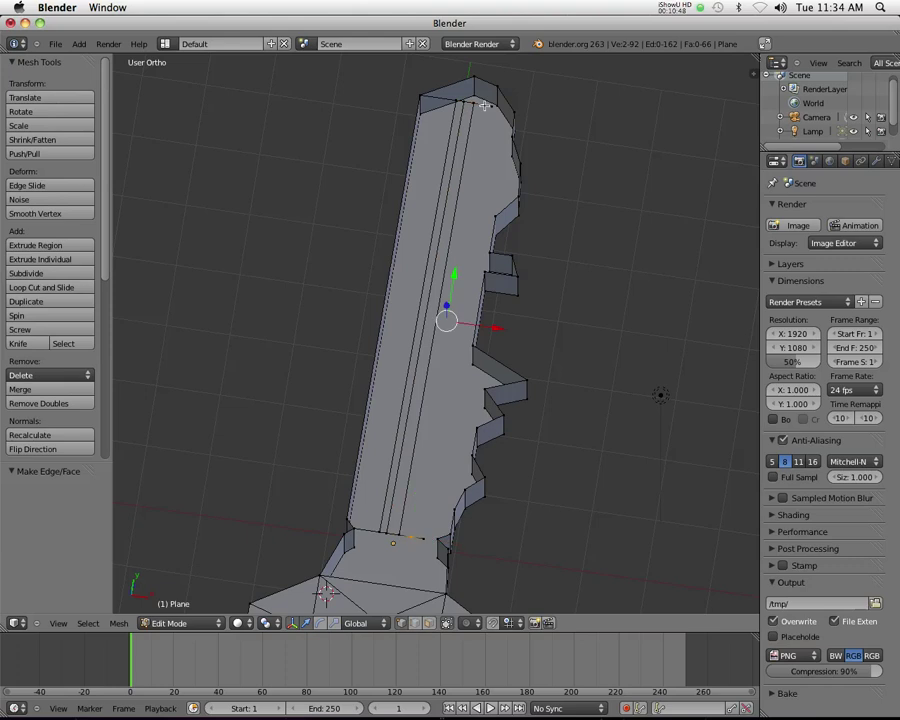
pyautogui.press('f')
pyautogui.rightClick(491, 106)
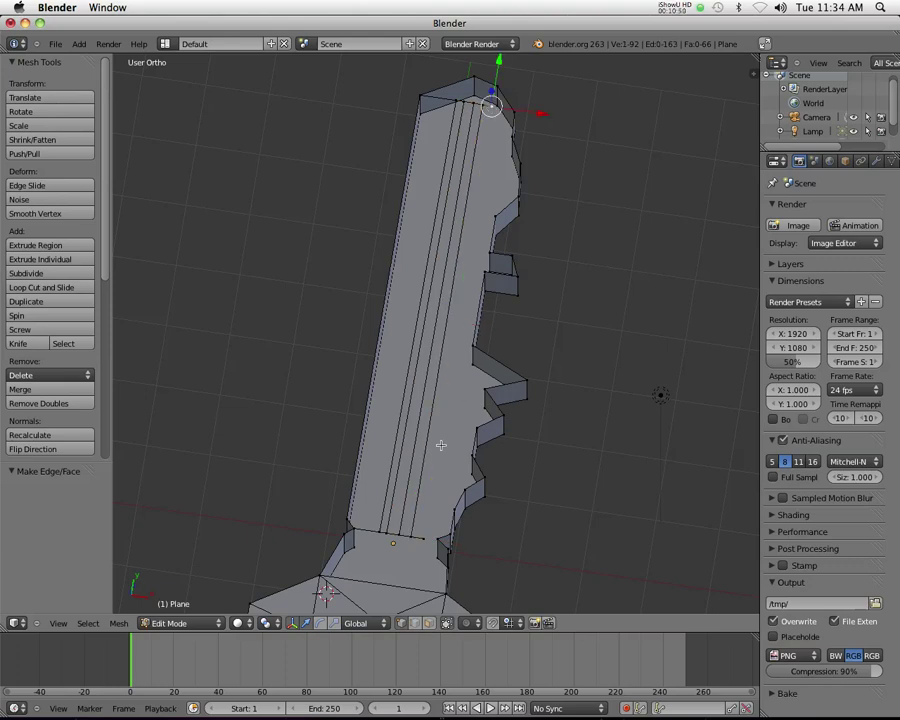
pyautogui.keyDown('shift'); pyautogui.rightClick(426, 536); pyautogui.keyUp('shift')
pyautogui.press('f')
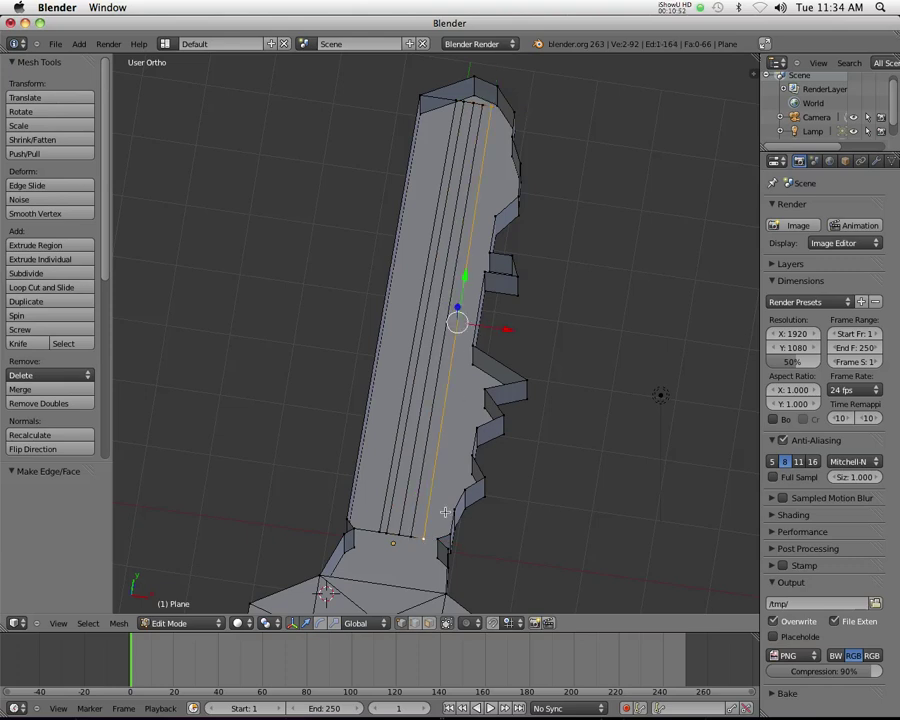
# Close both cross lines by adding an edge from each line's free end to the adjacent top vertex on the toothed side
pyautogui.rightClick(518, 111)
pyautogui.keyDown('shift'); pyautogui.rightClick(516, 112); pyautogui.keyUp('shift')
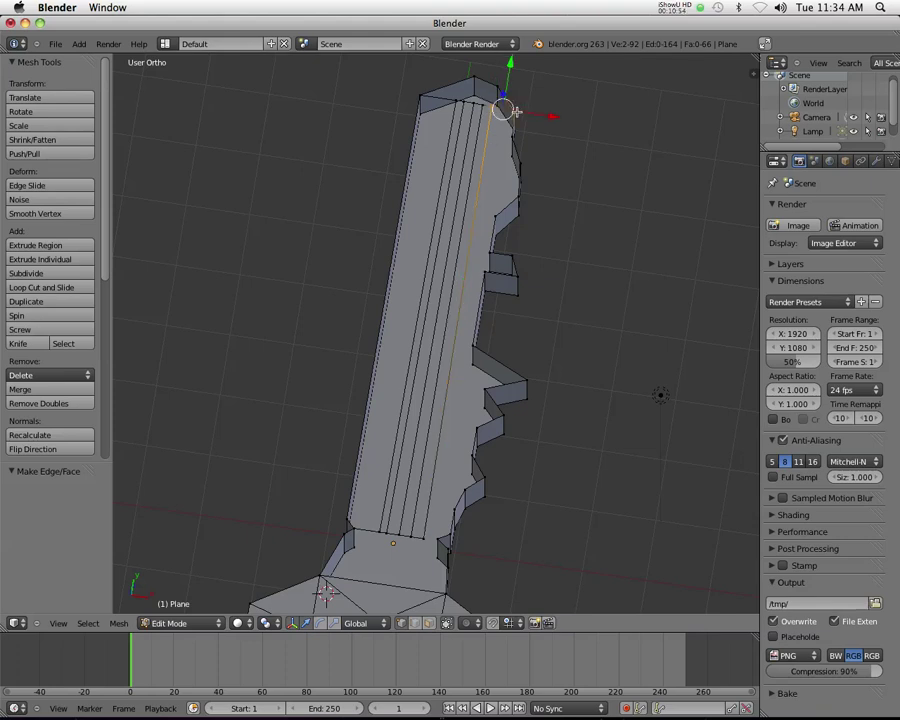
pyautogui.press('f')
pyautogui.rightClick(425, 540)
pyautogui.keyDown('shift'); pyautogui.rightClick(434, 538); pyautogui.keyUp('shift')
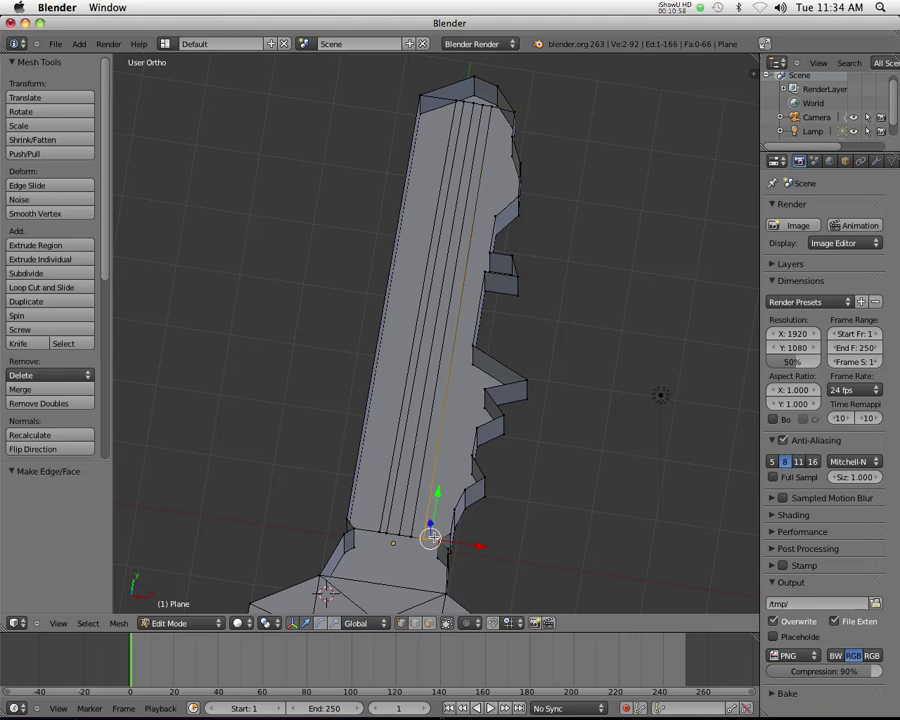
# Select the top boundary vertices between the fifth lengthwise edge and the toothed outline, and fill them with a single face
pyautogui.keyDown('shift'); pyautogui.rightClick(493, 106); pyautogui.keyUp('shift')
pyautogui.keyDown('shift'); pyautogui.rightClick(513, 113); pyautogui.keyUp('shift')
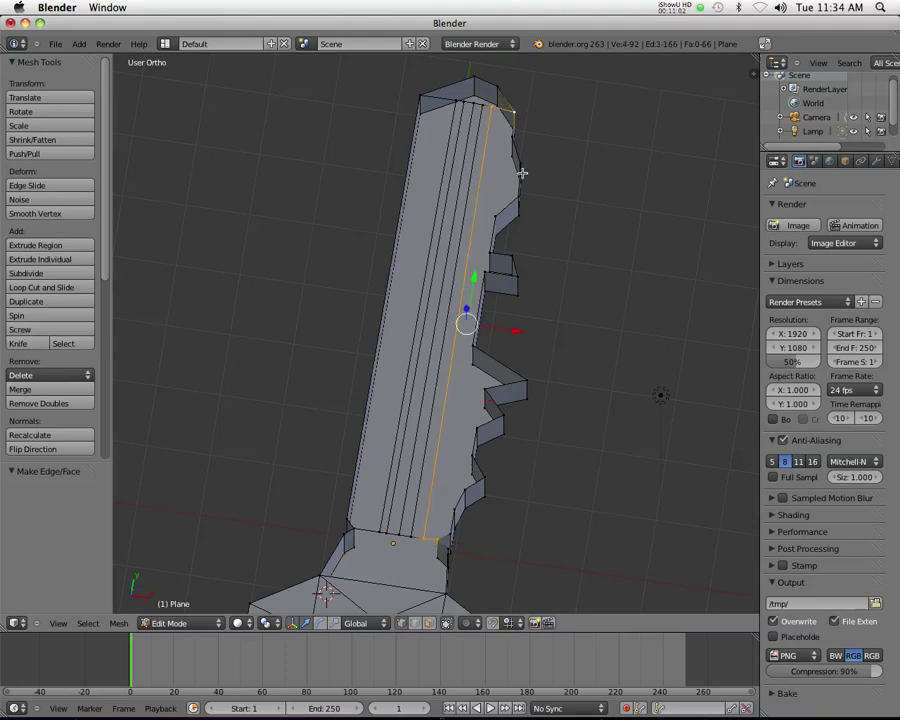
pyautogui.keyDown('shift'); pyautogui.rightClick(519, 160); pyautogui.keyUp('shift')
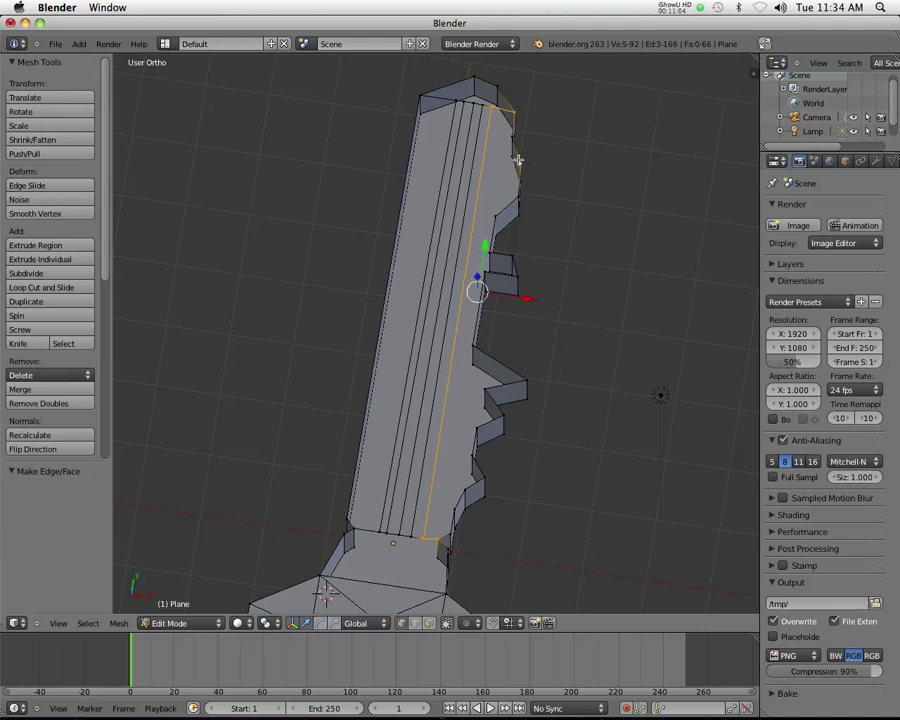
pyautogui.keyDown('shift'); pyautogui.rightClick(512, 136); pyautogui.keyUp('shift')
pyautogui.moveTo(545, 241); pyautogui.dragTo(583, 165, button='middle')
pyautogui.keyDown('shift'); pyautogui.rightClick(531, 222); pyautogui.keyUp('shift')
pyautogui.keyDown('shift'); pyautogui.rightClick(507, 245); pyautogui.keyUp('shift')
pyautogui.keyDown('shift'); pyautogui.rightClick(491, 262); pyautogui.keyUp('shift')
pyautogui.keyDown('shift'); pyautogui.rightClick(487, 268); pyautogui.keyUp('shift')
pyautogui.keyDown('shift'); pyautogui.rightClick(485, 274); pyautogui.keyUp('shift')
pyautogui.keyDown('shift'); pyautogui.rightClick(484, 280); pyautogui.keyUp('shift')
pyautogui.keyDown('shift'); pyautogui.rightClick(446, 328); pyautogui.keyUp('shift')
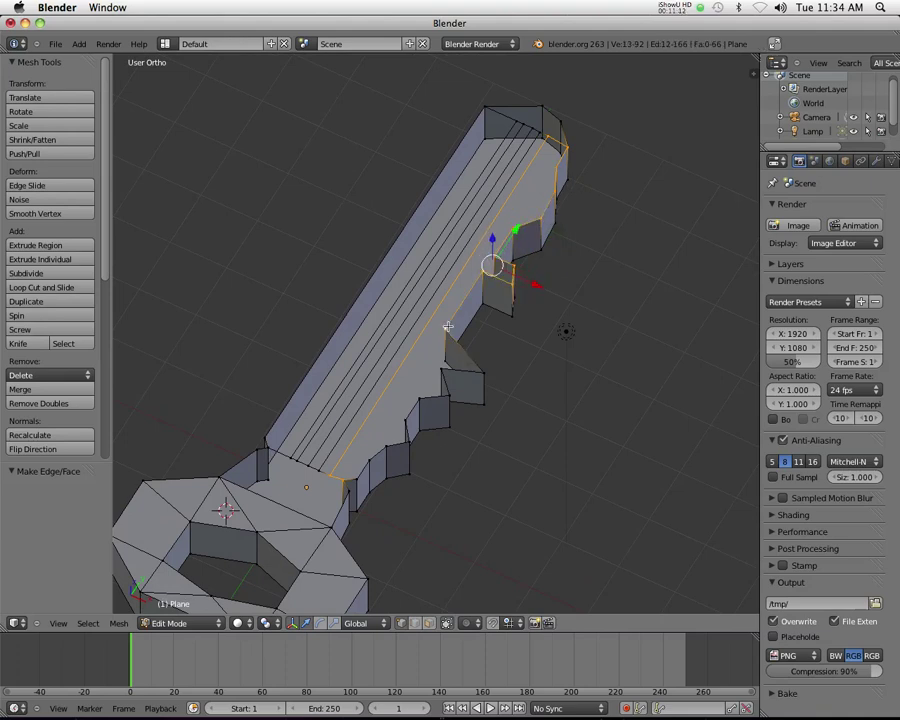
pyautogui.keyDown('shift'); pyautogui.rightClick(487, 376); pyautogui.keyUp('shift')
pyautogui.keyDown('shift'); pyautogui.rightClick(447, 371); pyautogui.keyUp('shift')
pyautogui.keyDown('shift'); pyautogui.rightClick(442, 392); pyautogui.keyUp('shift')
pyautogui.keyDown('shift'); pyautogui.rightClick(422, 397); pyautogui.keyUp('shift')
pyautogui.keyDown('shift'); pyautogui.rightClick(410, 438); pyautogui.keyUp('shift')
pyautogui.keyDown('shift'); pyautogui.rightClick(388, 446); pyautogui.keyUp('shift')
pyautogui.keyDown('shift'); pyautogui.rightClick(372, 453); pyautogui.keyUp('shift')
pyautogui.keyDown('shift'); pyautogui.rightClick(363, 465); pyautogui.keyUp('shift')
pyautogui.keyDown('shift'); pyautogui.rightClick(355, 477); pyautogui.keyUp('shift')
pyautogui.moveTo(362, 480)
pyautogui.mouseDown(button='middle')
pyautogui.moveTo(400, 468)
pyautogui.moveTo(362, 474)
pyautogui.moveTo(363, 466)
pyautogui.mouseUp(button='middle')
pyautogui.press('f')
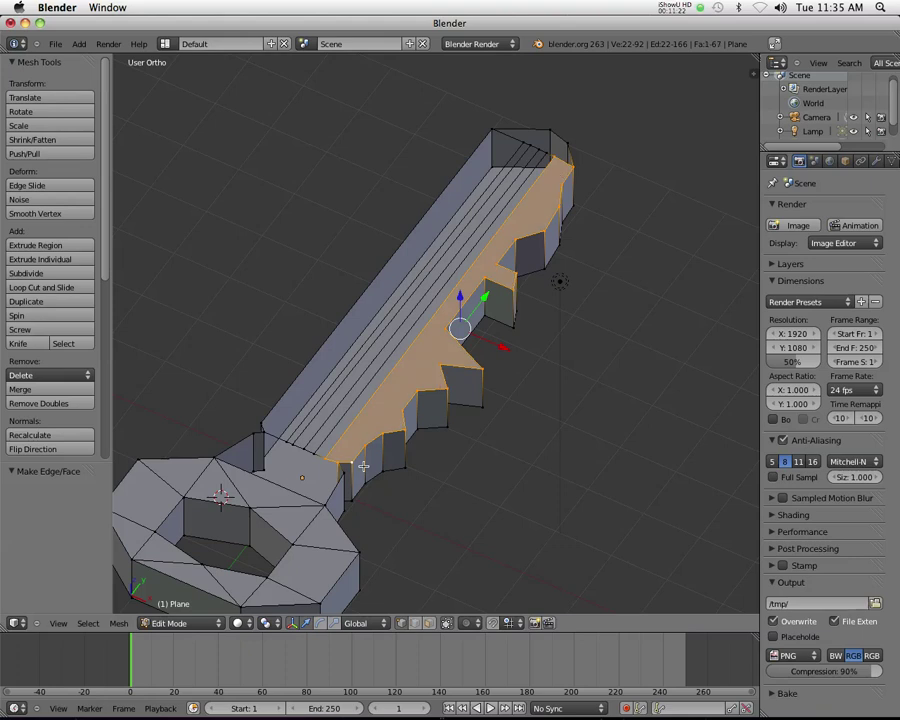
# In edge mode, select the five lengthwise edges, the cross edges and the straight side's top edge, and fill the strips between them with faces
pyautogui.moveTo(412, 414); pyautogui.dragTo(438, 408, button='middle')
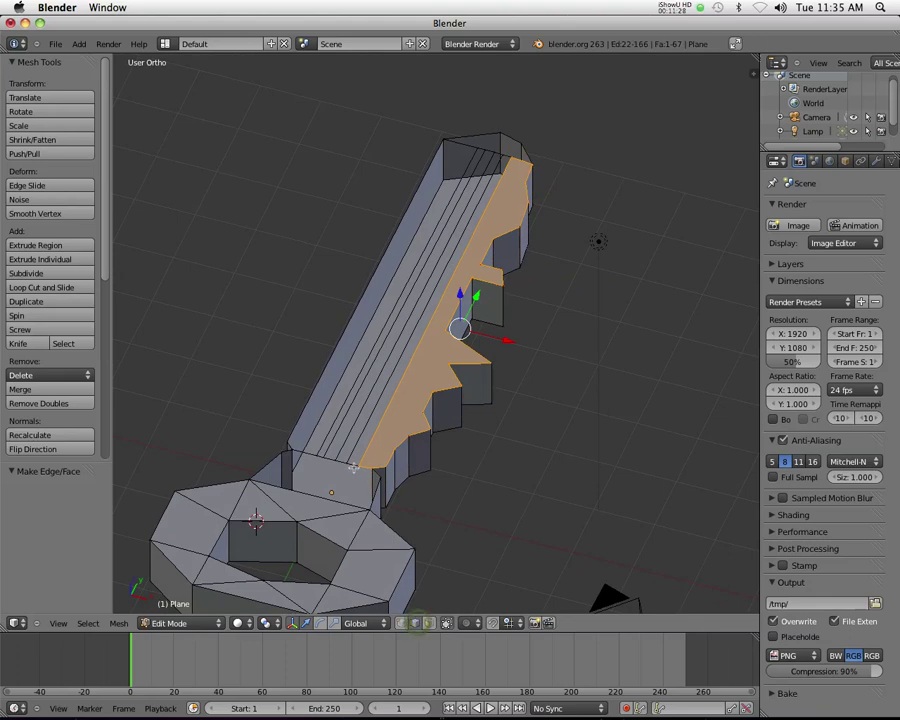
pyautogui.rightClick(296, 446)
pyautogui.rightClick(327, 455)
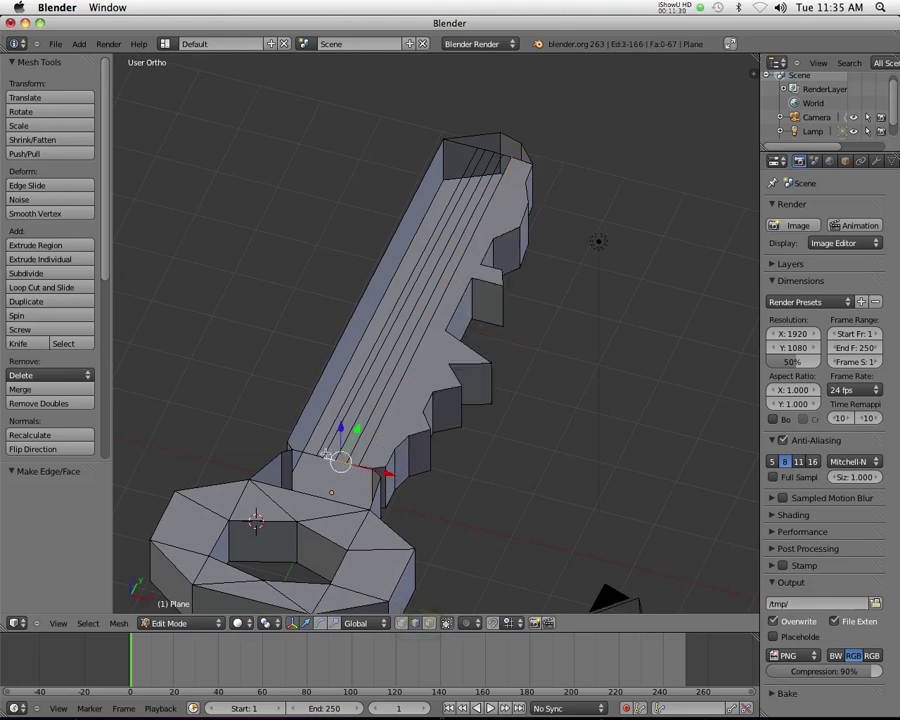
pyautogui.keyDown('alt'); pyautogui.rightClick(342, 440); pyautogui.keyUp('alt')
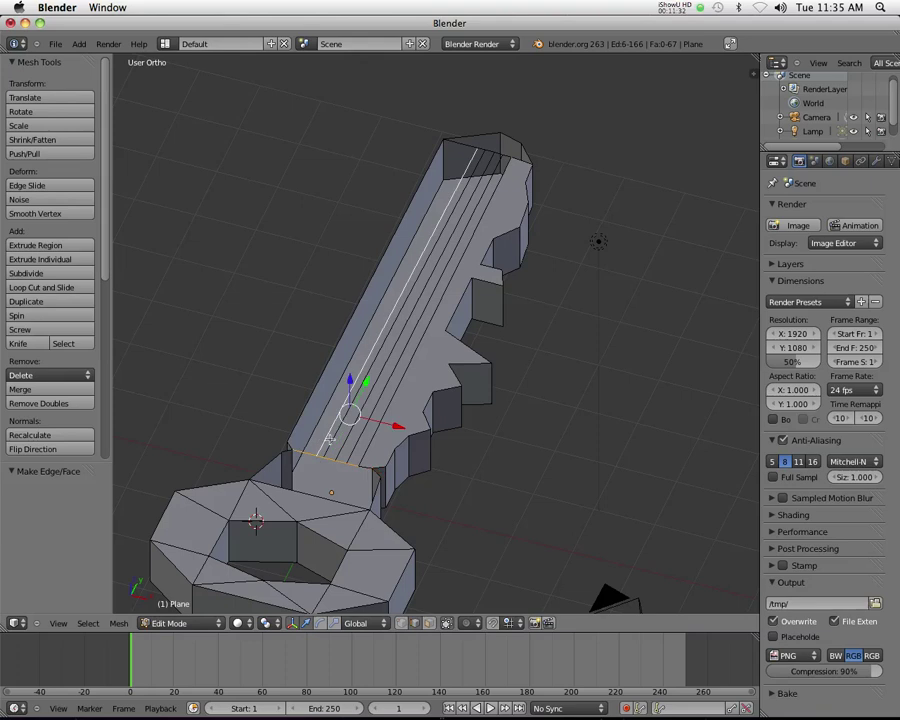
pyautogui.keyDown('alt'); pyautogui.keyDown('shift'); pyautogui.rightClick(352, 438); pyautogui.keyUp('shift'); pyautogui.keyUp('alt')
pyautogui.keyDown('alt'); pyautogui.keyDown('shift'); pyautogui.rightClick(364, 436); pyautogui.keyUp('shift'); pyautogui.keyUp('alt')
pyautogui.keyDown('alt'); pyautogui.keyDown('shift'); pyautogui.rightClick(378, 434); pyautogui.keyUp('shift'); pyautogui.keyUp('alt')
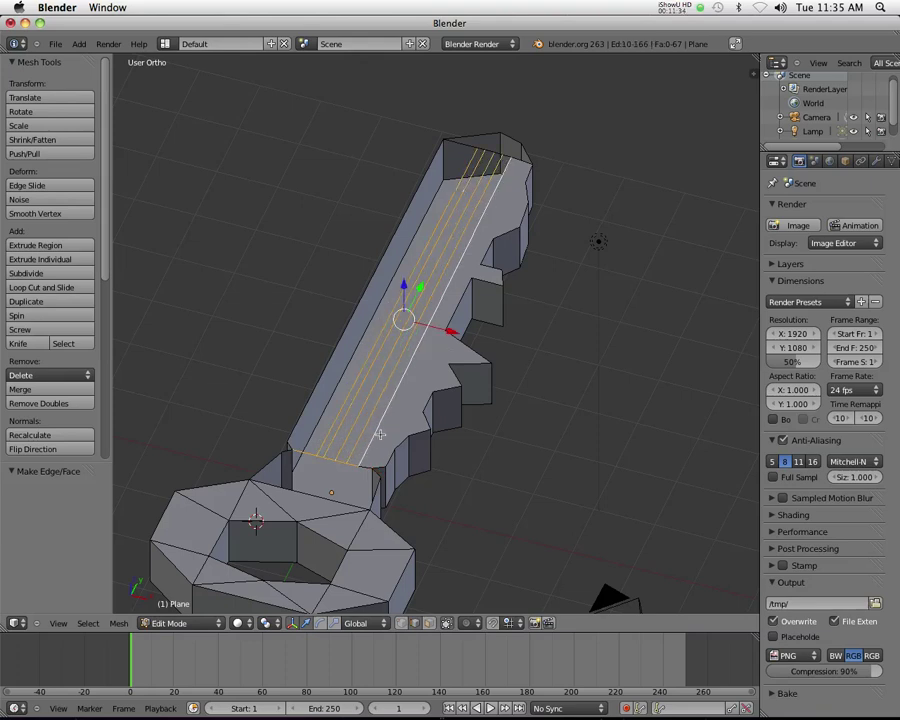
pyautogui.keyDown('shift'); pyautogui.scroll(3, 441, 311); pyautogui.keyUp('shift')
pyautogui.keyDown('shift'); pyautogui.rightClick(503, 226); pyautogui.keyUp('shift')
pyautogui.keyDown('shift'); pyautogui.rightClick(494, 223); pyautogui.keyUp('shift')
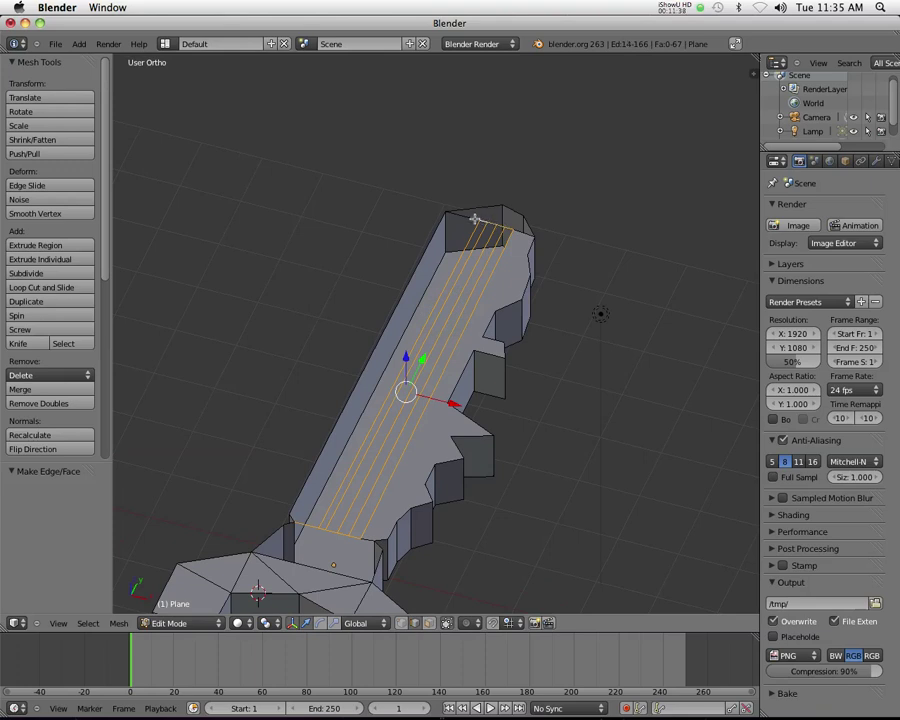
pyautogui.keyDown('shift'); pyautogui.rightClick(424, 246); pyautogui.keyUp('shift')
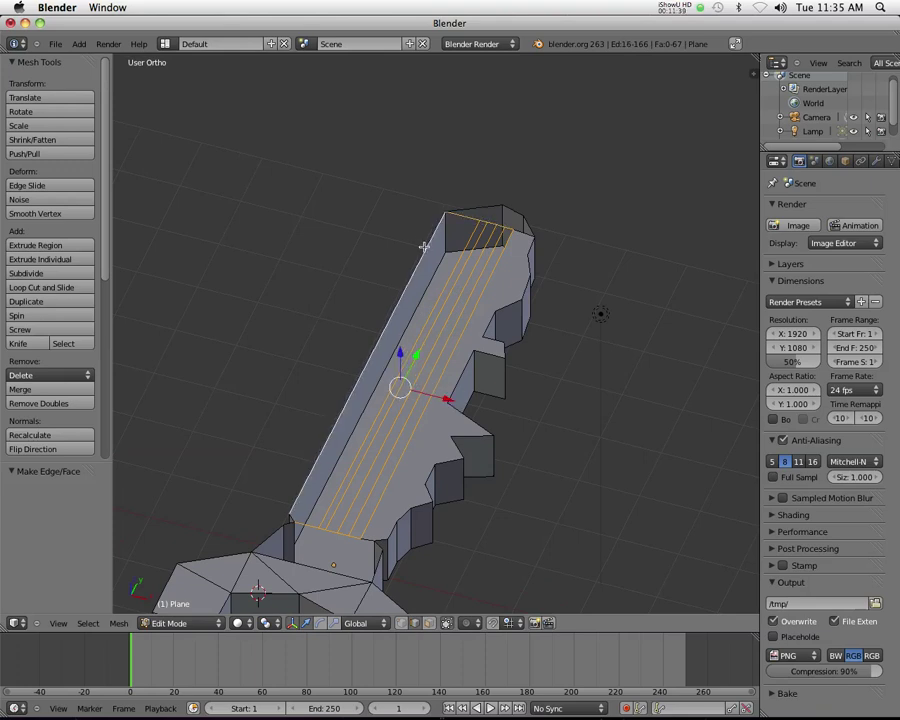
pyautogui.moveTo(306, 523); pyautogui.dragTo(315, 525, button='middle')
pyautogui.keyDown('shift'); pyautogui.rightClick(316, 524); pyautogui.keyUp('shift')
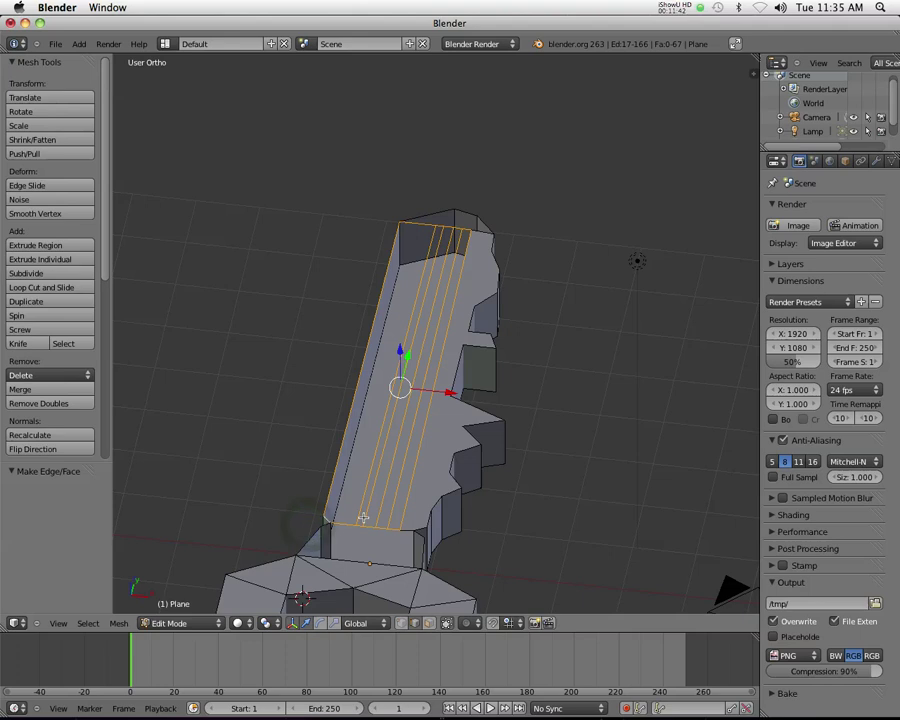
pyautogui.press('f')
# Lower the second lengthwise edge from the shaft's straight side by about Z -0.212 to form a groove
pyautogui.moveTo(407, 502); pyautogui.dragTo(400, 464, button='middle')
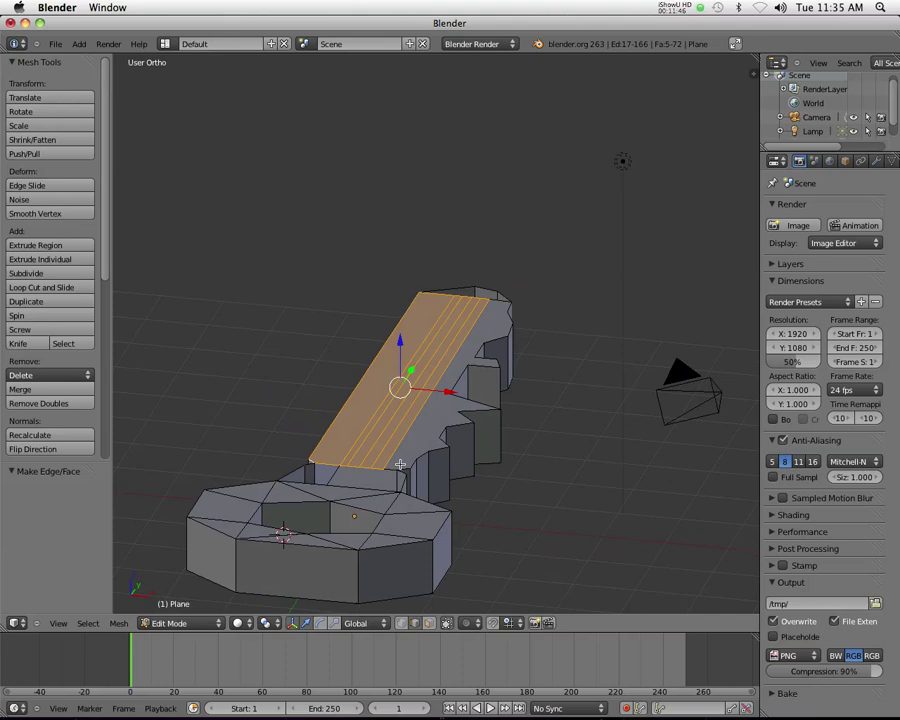
pyautogui.rightClick(387, 410)
pyautogui.moveTo(403, 338); pyautogui.dragTo(403, 350)
pyautogui.hscroll(5, 392, 468)
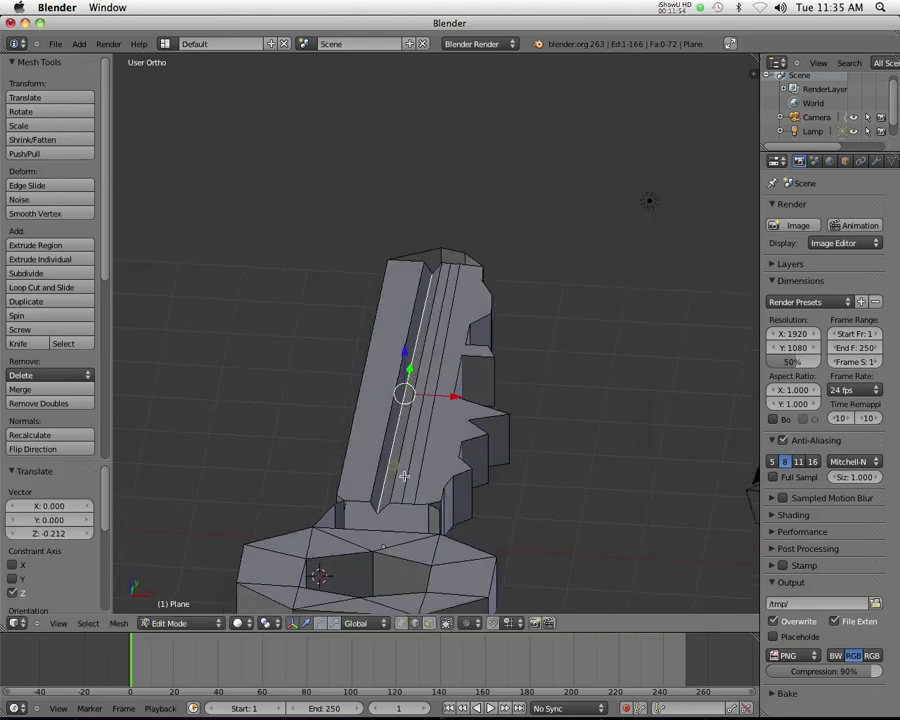
# Shift the lowered groove edge by about X -0.044 and the neighbouring third lengthwise edge by about X -0.088
pyautogui.scroll(-2, 420, 430)
pyautogui.moveTo(460, 397); pyautogui.dragTo(456, 382)
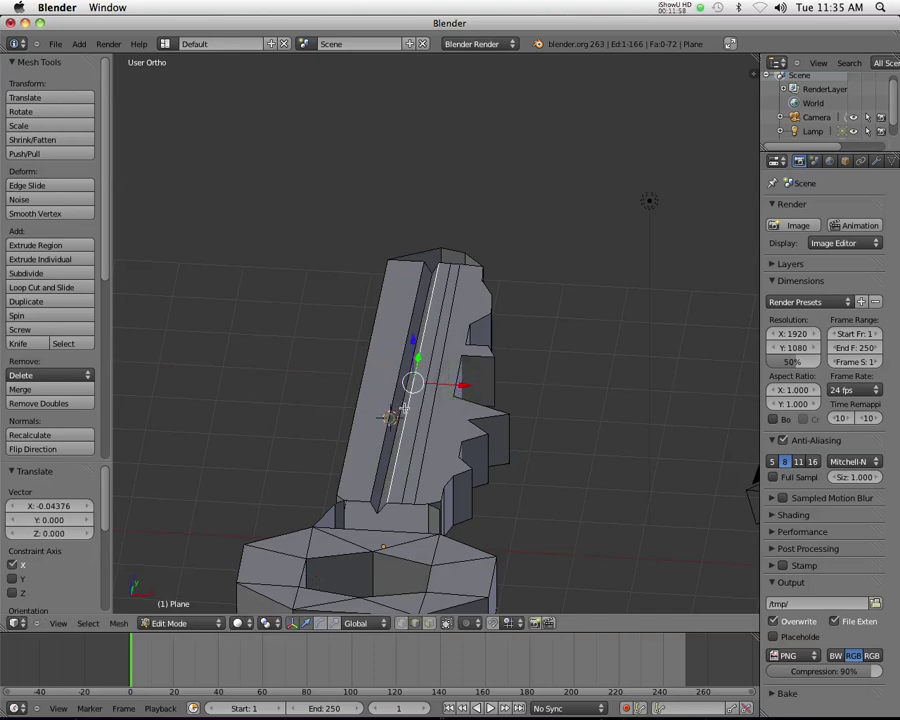
pyautogui.click(388, 417)
pyautogui.moveTo(460, 385)
pyautogui.mouseDown()
pyautogui.moveTo(410, 384)
pyautogui.moveTo(466, 394)
pyautogui.mouseUp()
# In top view and vertex mode, move the first lengthwise edge's tip-end vertex along X by about -0.076
pyautogui.moveTo(440, 430); pyautogui.dragTo(457, 505, button='middle')
pyautogui.press('KP_7')
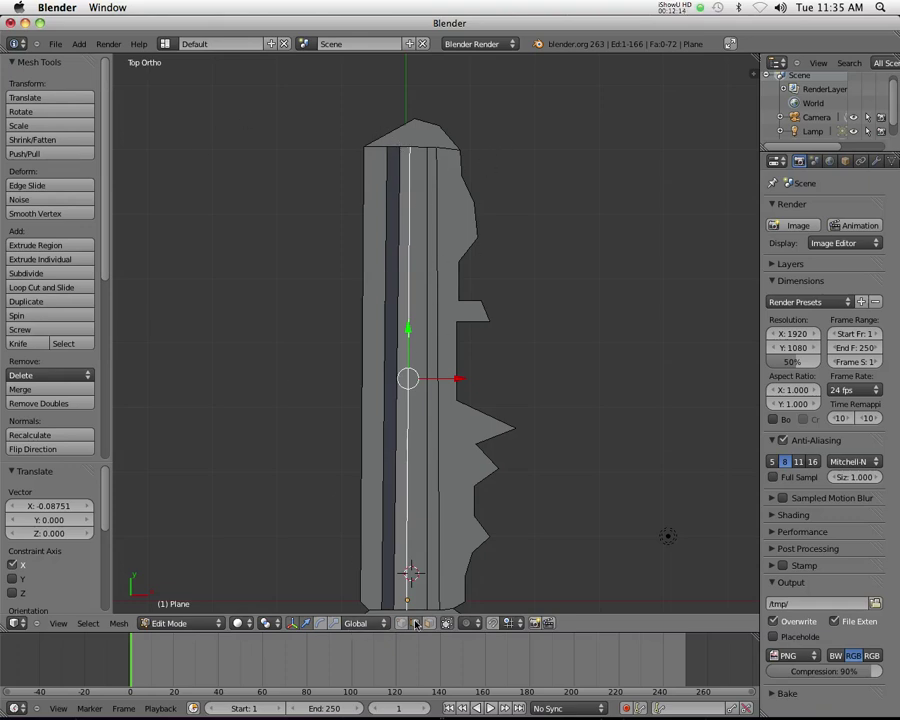
pyautogui.rightClick(406, 168)
pyautogui.rightClick(402, 146)
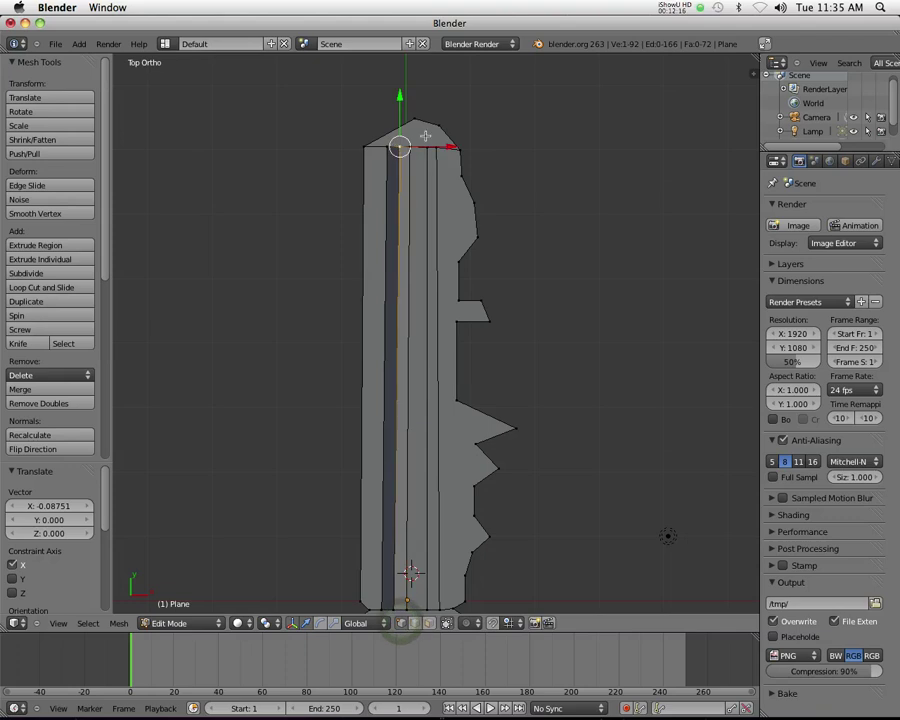
pyautogui.press('g')
pyautogui.press('x')
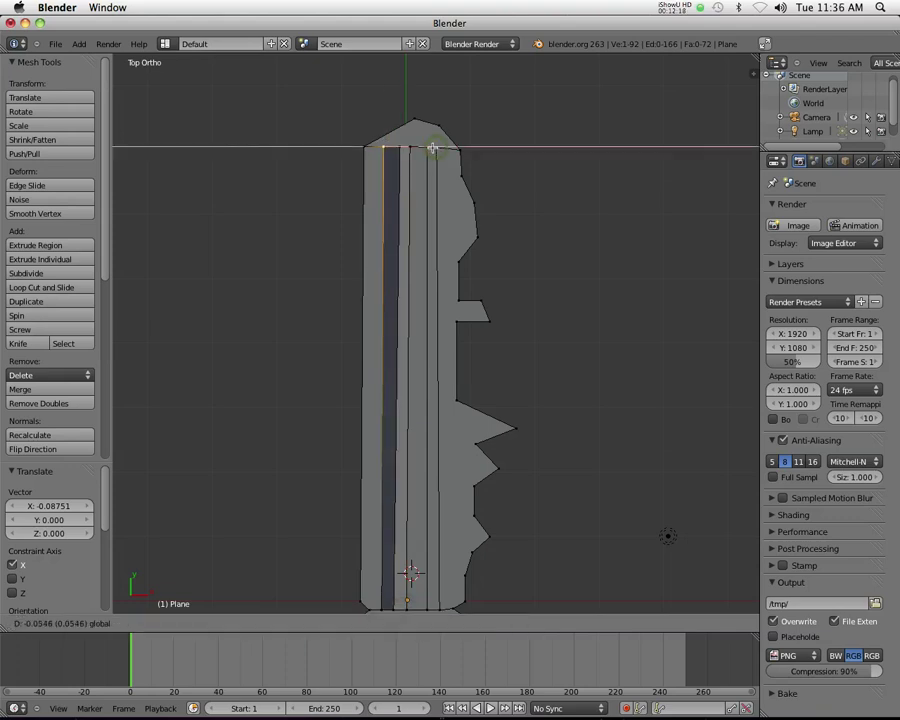
pyautogui.click(431, 148)
# Shift the second lengthwise edge's tip-end vertex along X by about -0.087, and by about another -0.011
pyautogui.rightClick(400, 147)
pyautogui.press('g')
pyautogui.press('x')
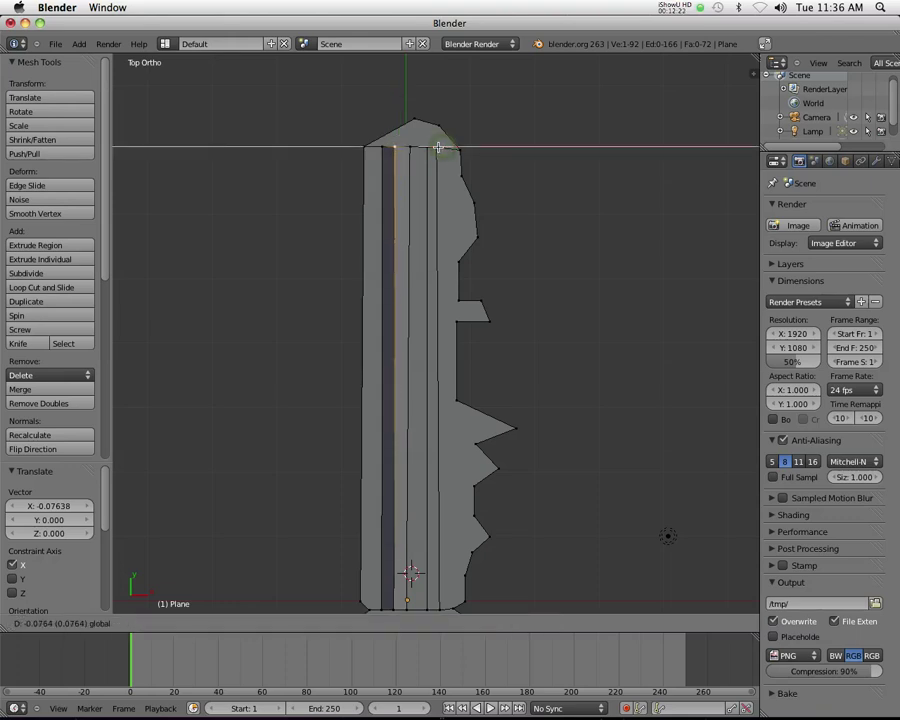
pyautogui.click(438, 148)
pyautogui.press('g')
pyautogui.press('x')
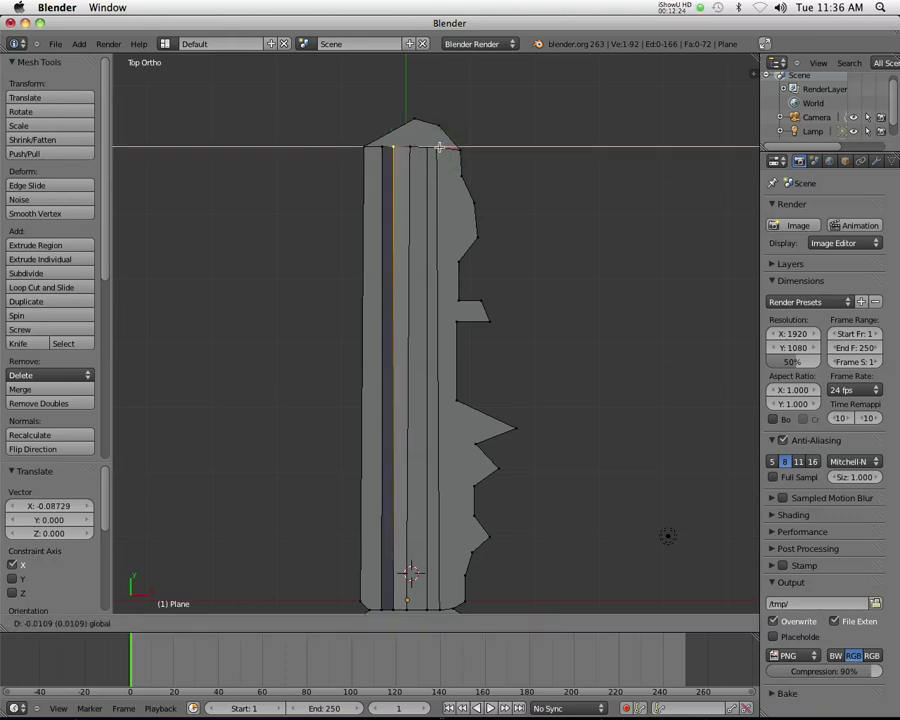
pyautogui.click(440, 148)
# Move the third lengthwise edge's tip-end vertex by about X -0.087 and the fifth edge's tip-end vertex by about X 0.044
pyautogui.rightClick(412, 147)
pyautogui.press('g')
pyautogui.press('x')
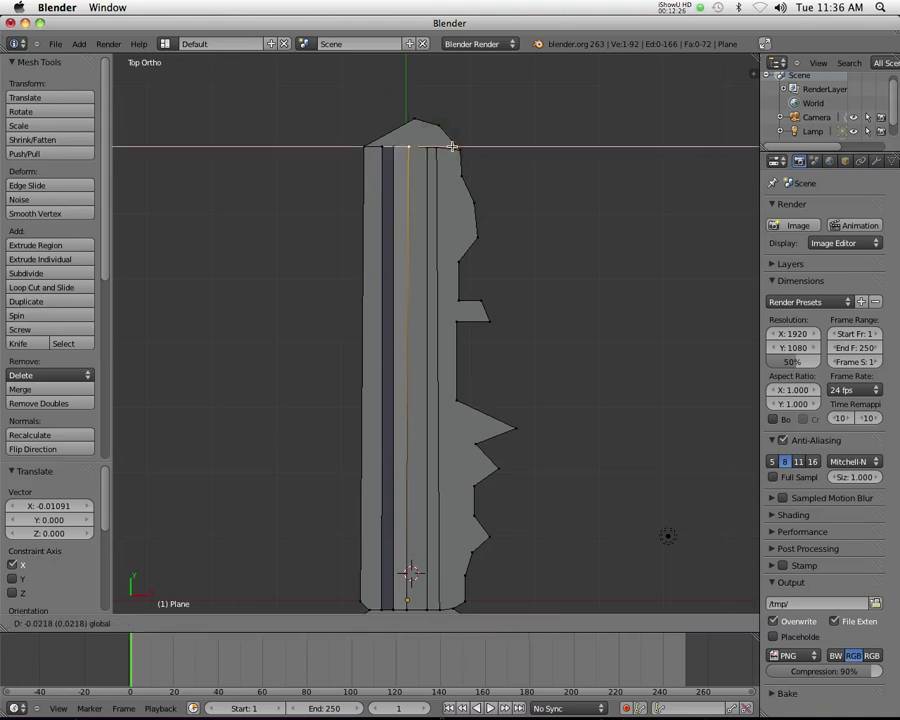
pyautogui.click(450, 147)
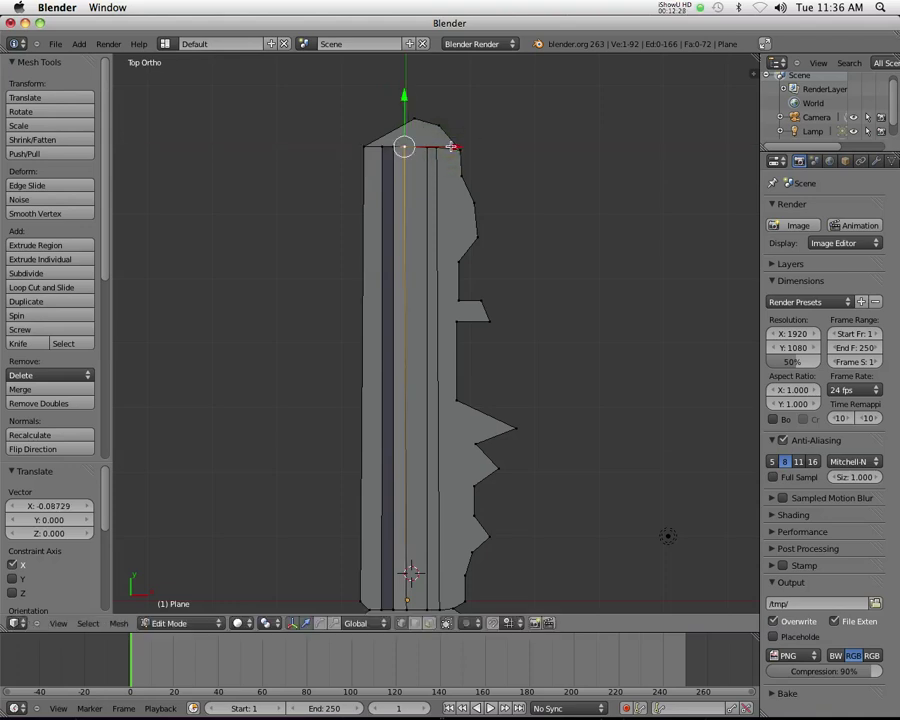
pyautogui.rightClick(427, 147)
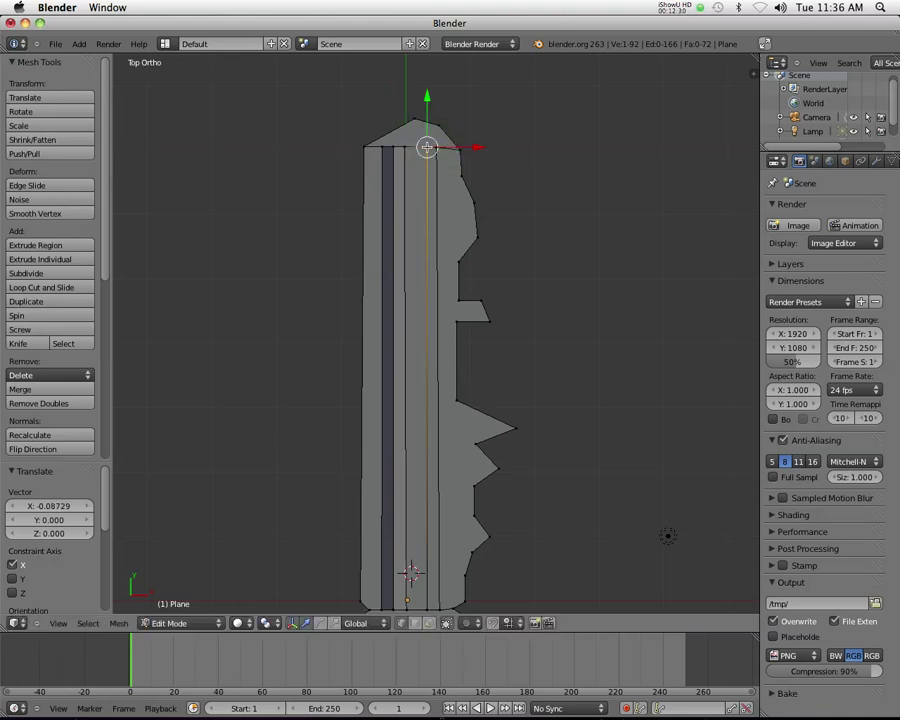
pyautogui.press('g')
pyautogui.press('x')
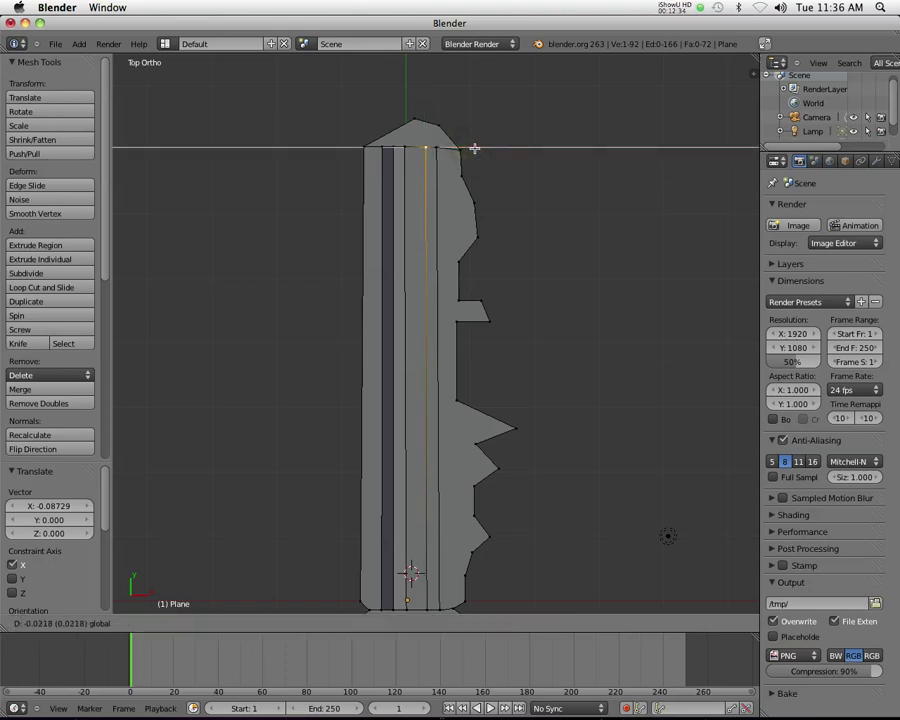
pyautogui.click(476, 148)
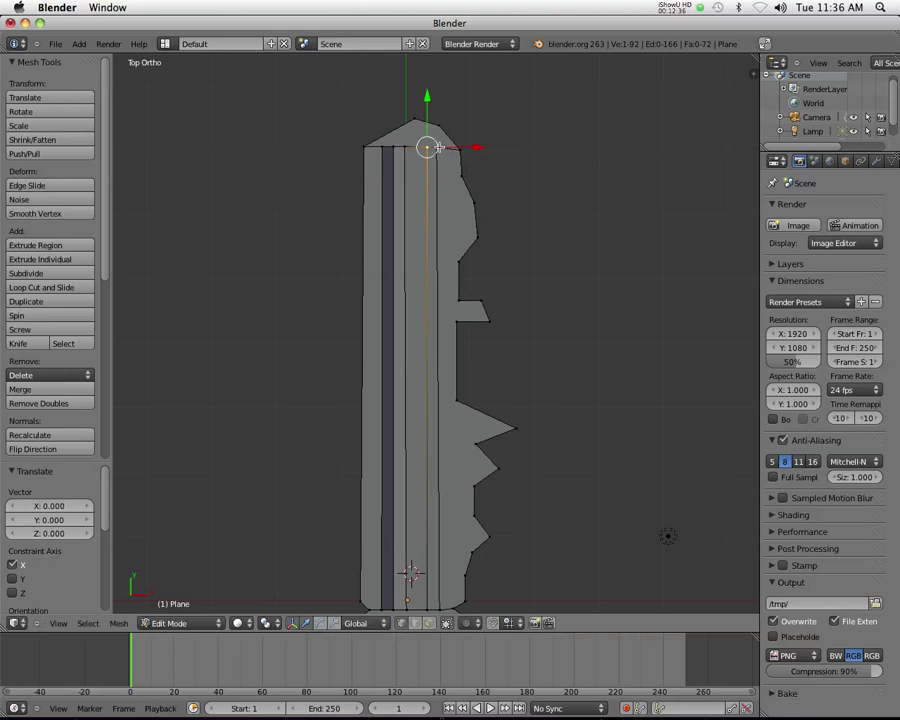
pyautogui.click(476, 147)
pyautogui.click(484, 146)
# In edge mode, select the whole outline of the toothed top strip beside the fifth lengthwise edge and lower it by about Z -0.375
pyautogui.moveTo(487, 218); pyautogui.dragTo(432, 454, button='middle')
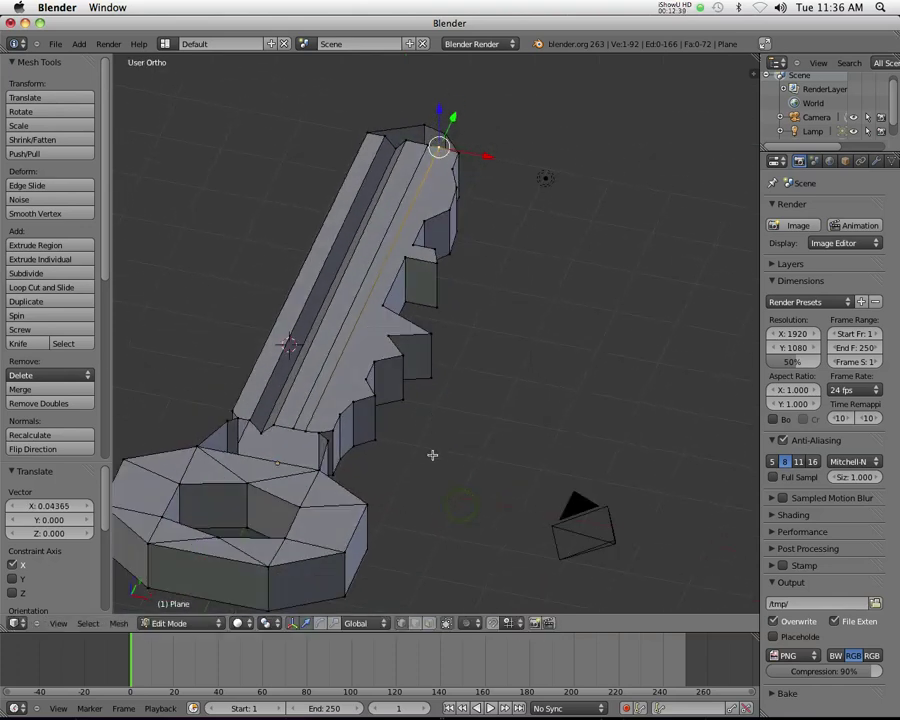
pyautogui.click(416, 623)
pyautogui.rightClick(311, 391)
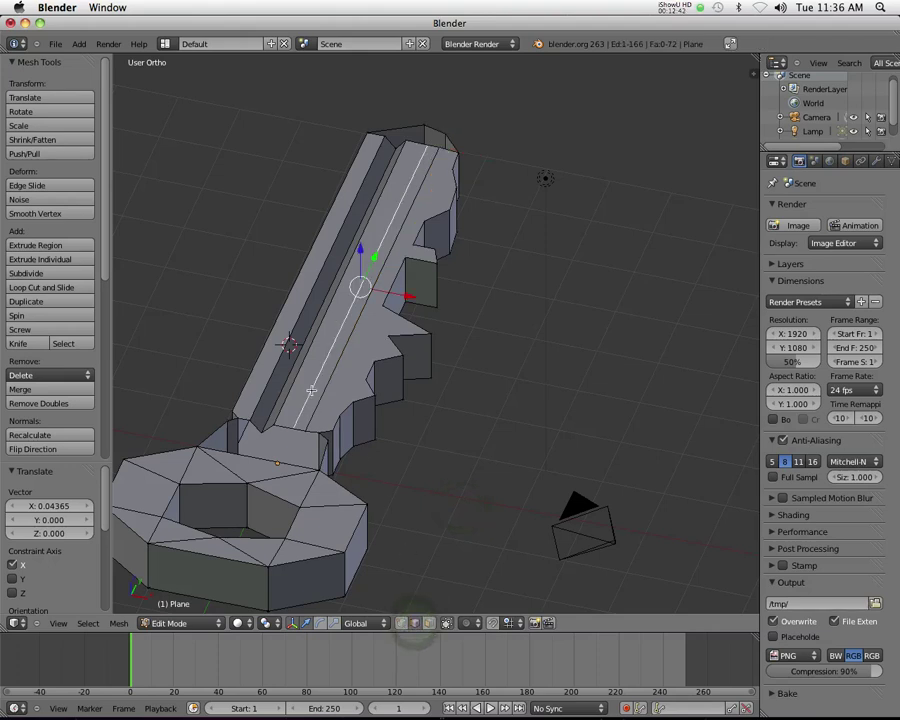
pyautogui.moveTo(369, 424); pyautogui.dragTo(308, 446, button='middle')
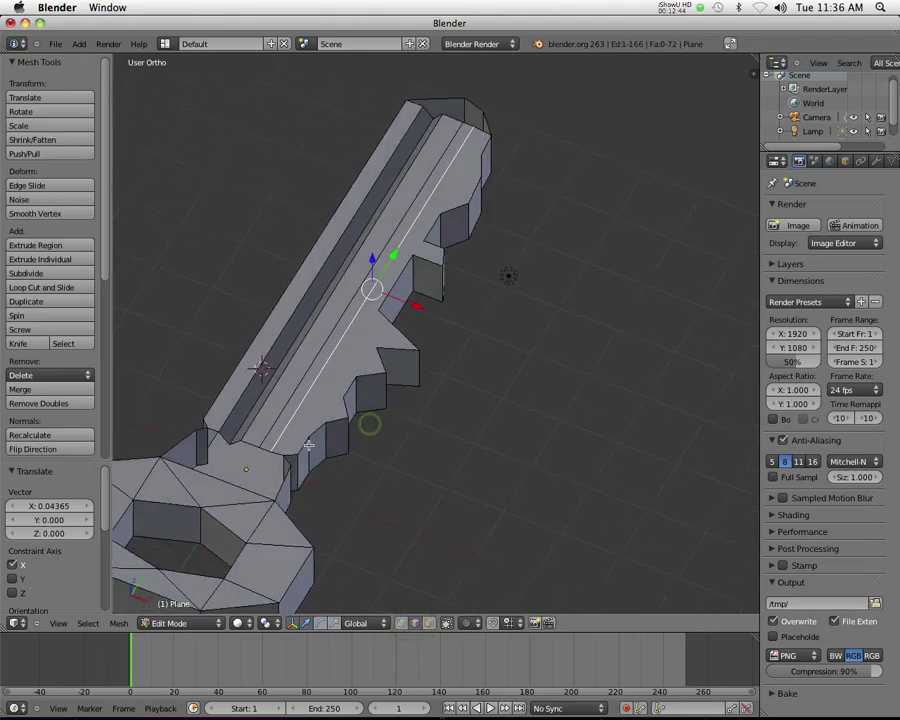
pyautogui.keyDown('alt'); pyautogui.rightClick(321, 437); pyautogui.keyUp('alt')
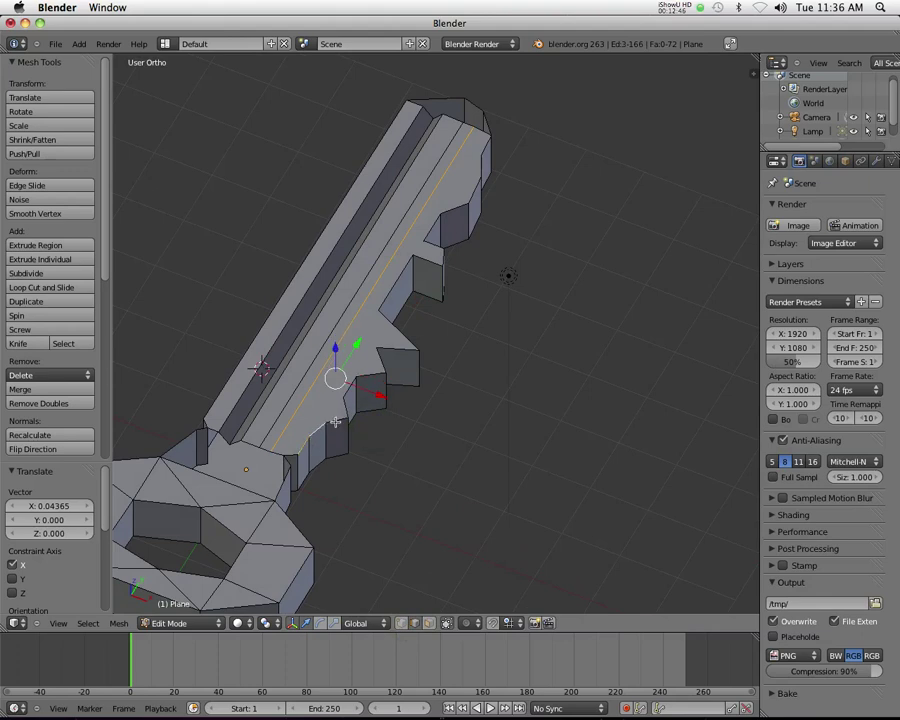
pyautogui.keyDown('alt'); pyautogui.keyDown('shift'); pyautogui.rightClick(347, 386); pyautogui.keyUp('shift'); pyautogui.keyUp('alt')
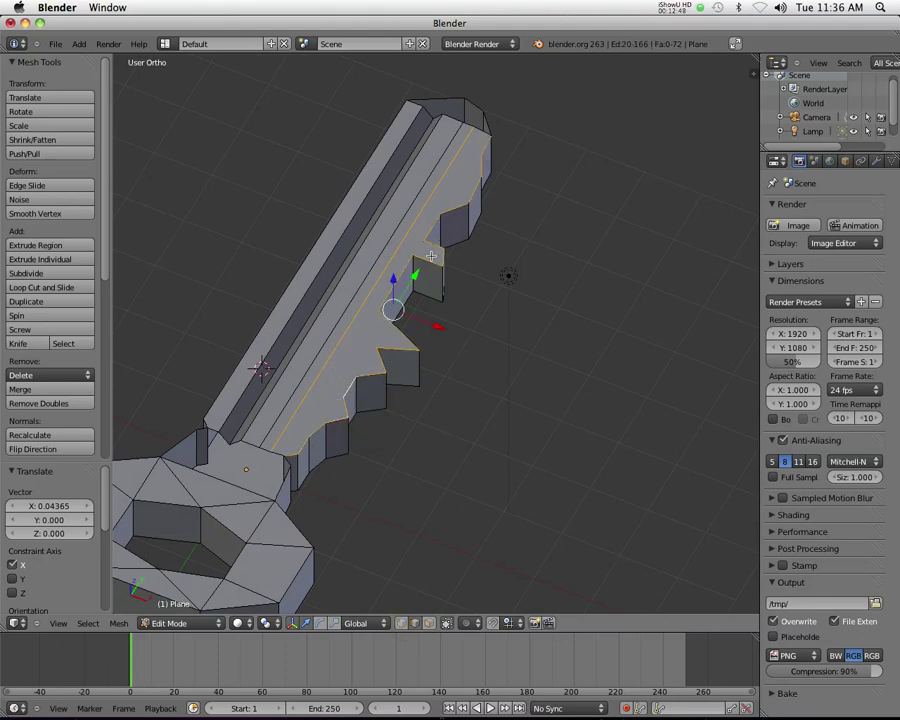
pyautogui.keyDown('shift'); pyautogui.rightClick(487, 127); pyautogui.keyUp('shift')
pyautogui.moveTo(302, 455); pyautogui.dragTo(353, 408, button='middle')
pyautogui.press('f')
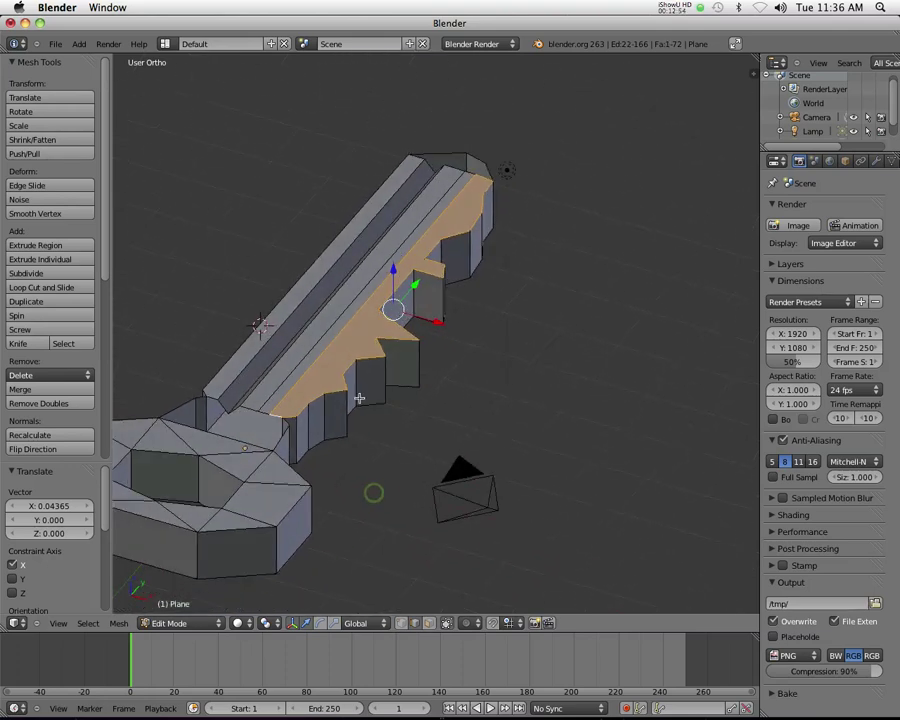
pyautogui.press('g')
pyautogui.press('z')
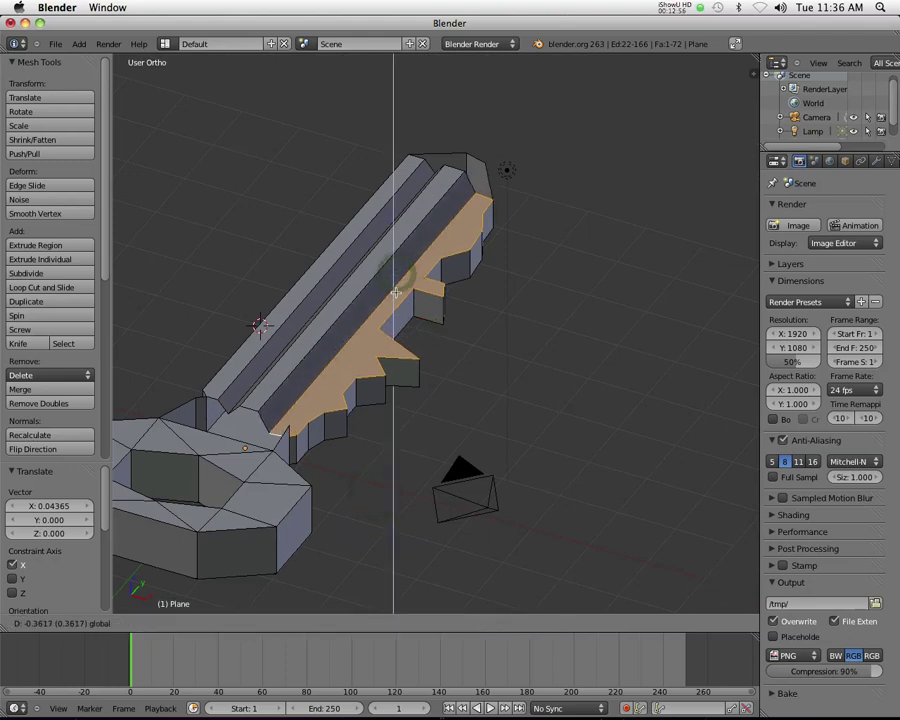
pyautogui.click(396, 293)
# In vertex mode, connect the toothed-side neck corner to the fourth lengthwise edge's handle-end vertex and select the gap's remaining vertices for filling
pyautogui.moveTo(396, 293); pyautogui.dragTo(223, 277, button='middle')
pyautogui.scroll(2, 276, 299)
pyautogui.moveTo(276, 299); pyautogui.dragTo(304, 292, button='middle')
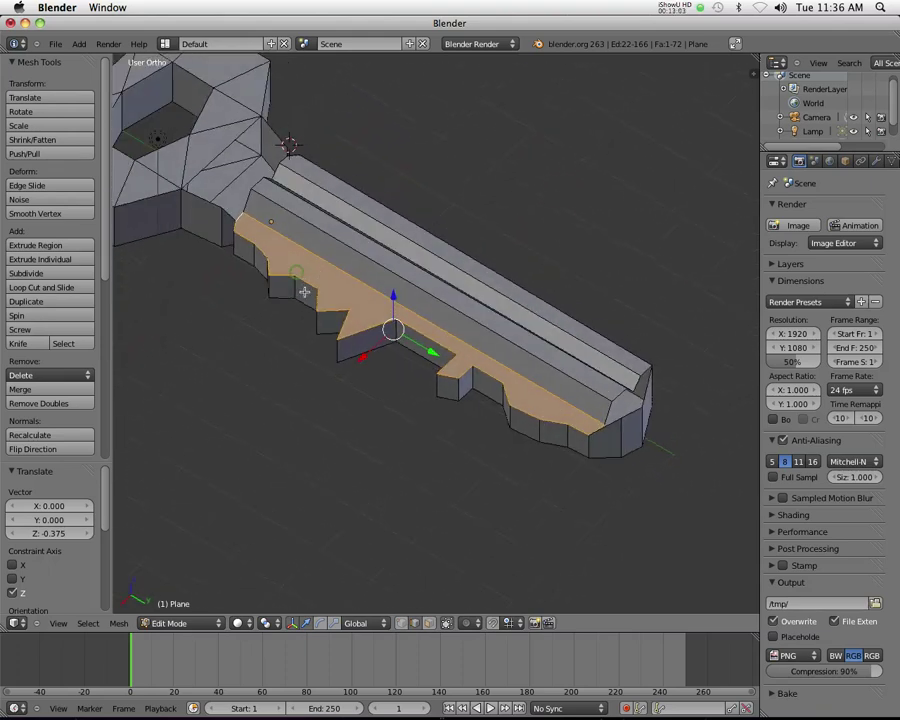
pyautogui.rightClick(260, 221)
pyautogui.click(401, 623)
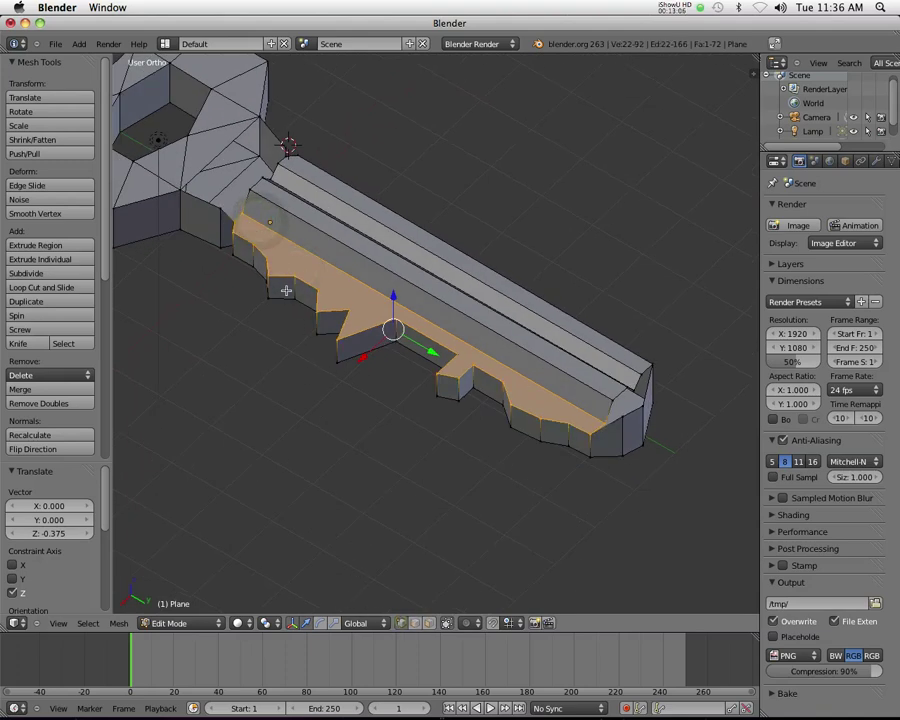
pyautogui.rightClick(224, 208)
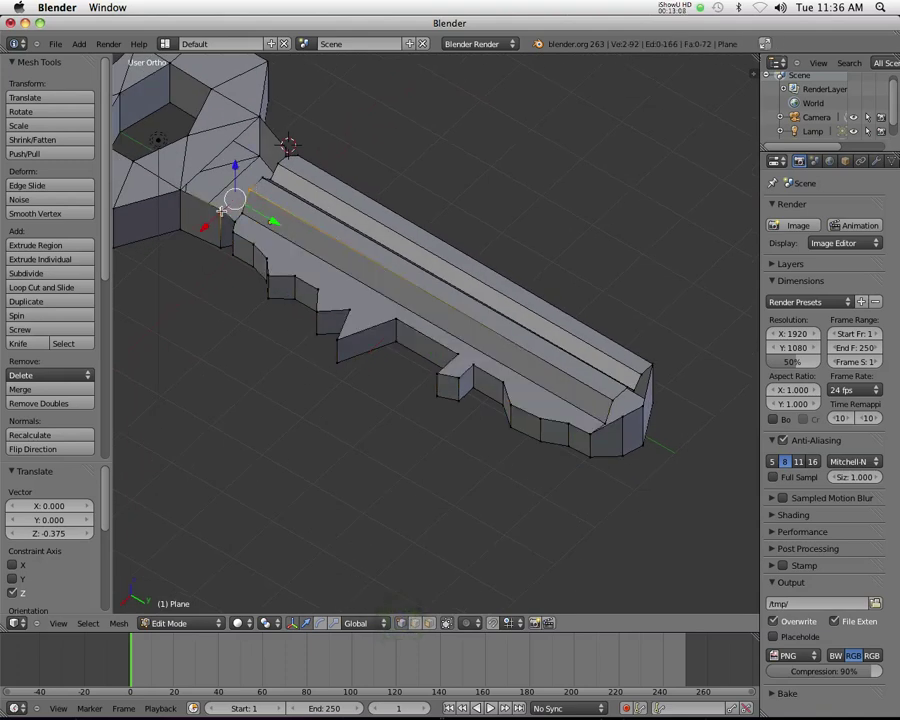
pyautogui.press('f')
pyautogui.keyDown('shift'); pyautogui.rightClick(270, 222); pyautogui.keyUp('shift')
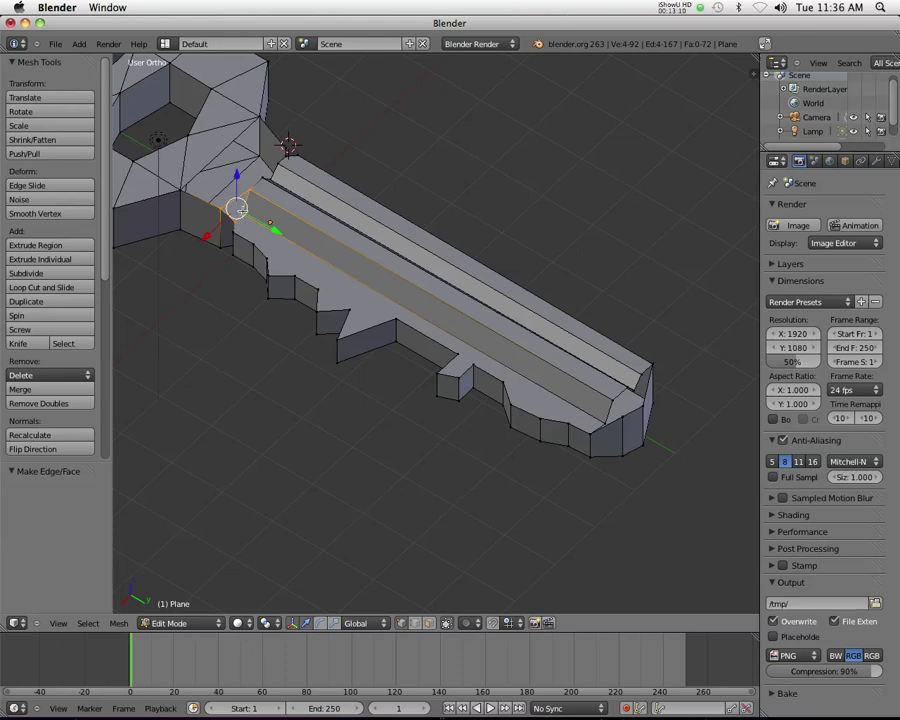
# Select the vertices along the strips' handle end across to the straight side and lower them by about Z -0.037
pyautogui.moveTo(269, 209); pyautogui.dragTo(210, 200, button='middle')
pyautogui.rightClick(278, 200)
pyautogui.keyDown('shift'); pyautogui.rightClick(297, 200); pyautogui.keyUp('shift')
pyautogui.moveTo(300, 207); pyautogui.dragTo(289, 205)
pyautogui.moveTo(314, 215)
pyautogui.mouseDown(button='middle')
pyautogui.moveTo(290, 204)
pyautogui.moveTo(315, 215)
pyautogui.moveTo(291, 232)
pyautogui.moveTo(356, 225)
pyautogui.moveTo(462, 187)
pyautogui.moveTo(468, 147)
pyautogui.moveTo(425, 183)
pyautogui.moveTo(342, 181)
pyautogui.moveTo(384, 178)
pyautogui.moveTo(340, 205)
pyautogui.moveTo(295, 285)
pyautogui.moveTo(297, 258)
pyautogui.moveTo(283, 240)
pyautogui.moveTo(309, 217)
pyautogui.moveTo(304, 209)
pyautogui.mouseUp(button='middle')
pyautogui.keyDown('shift'); pyautogui.rightClick(291, 201); pyautogui.keyUp('shift')
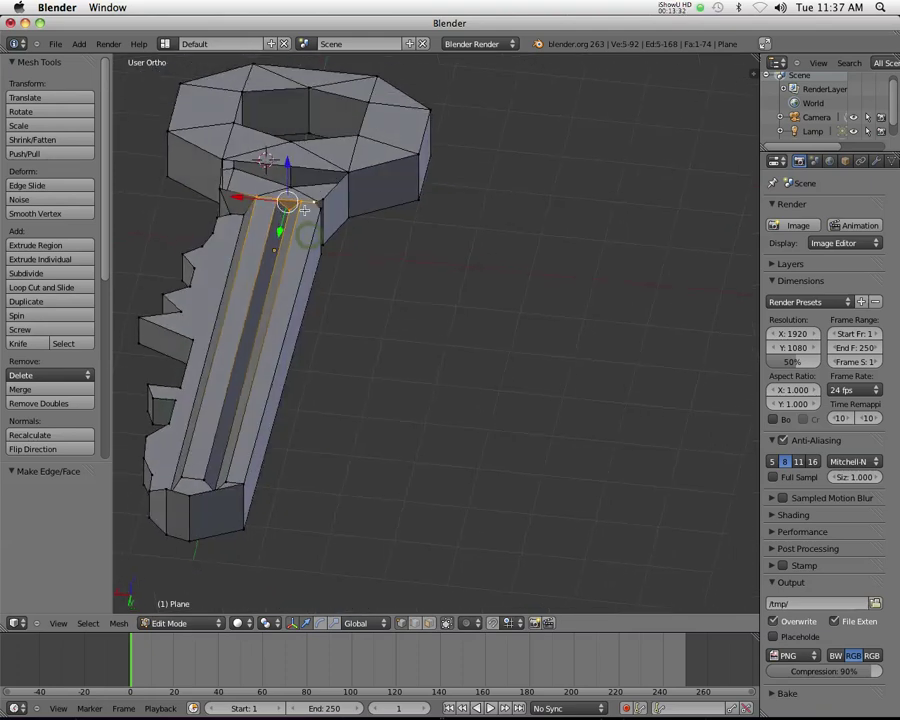
pyautogui.moveTo(290, 226); pyautogui.dragTo(268, 230, button='middle')
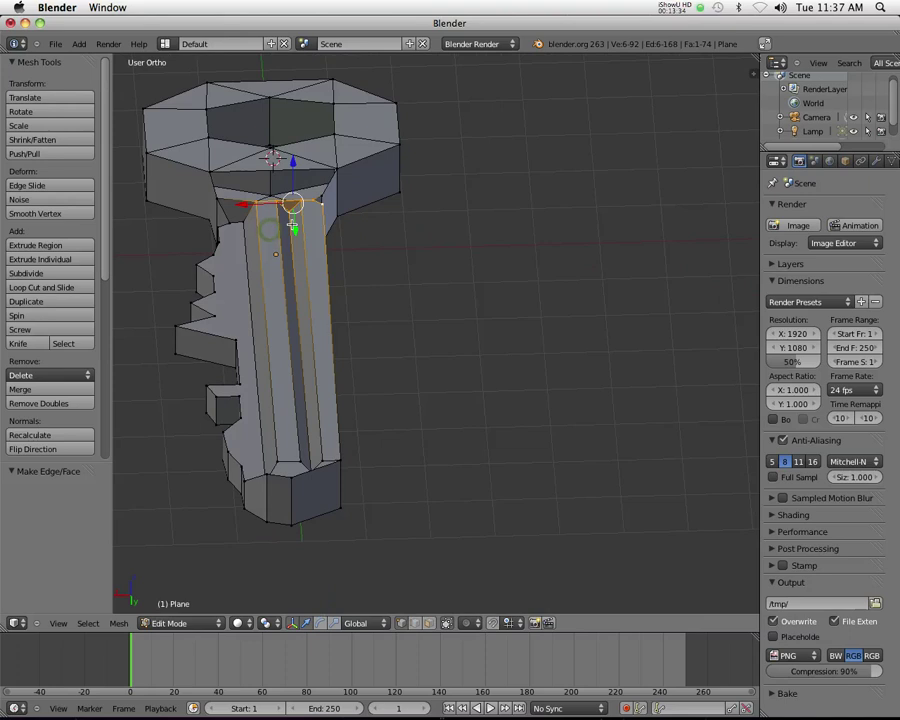
pyautogui.moveTo(292, 160); pyautogui.dragTo(290, 175)
pyautogui.moveTo(290, 175)
pyautogui.mouseDown(button='middle')
pyautogui.moveTo(196, 200)
pyautogui.moveTo(298, 166)
pyautogui.mouseUp(button='middle')
# Connect the handle neck's two upper corner vertices with an edge and select the vertices around the gap towards the strips' ends for filling
pyautogui.moveTo(290, 166); pyautogui.dragTo(306, 184)
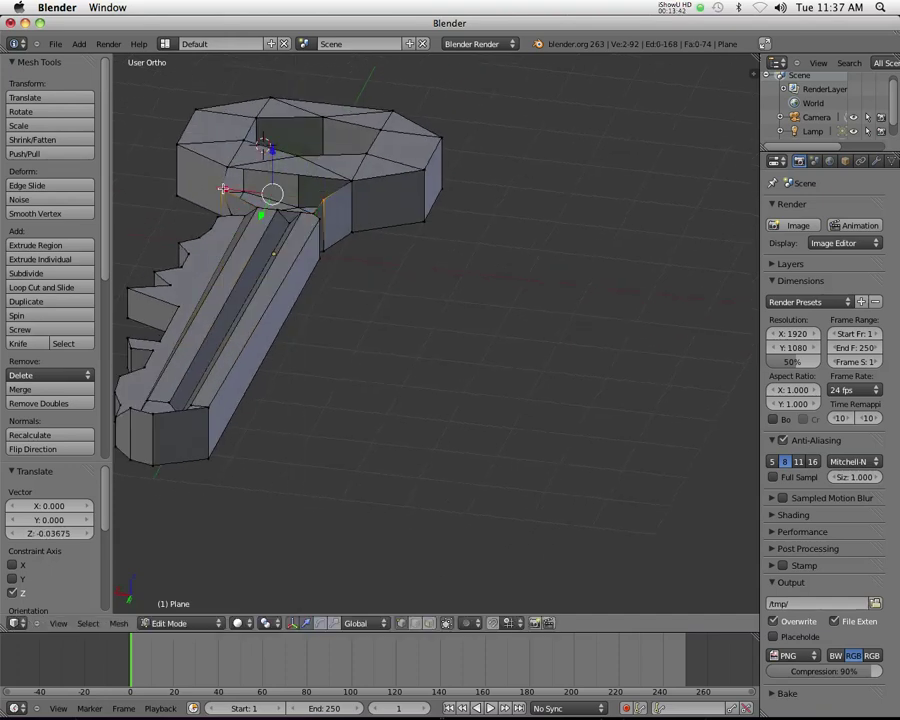
pyautogui.press('f')
pyautogui.scroll(3, 291, 222)
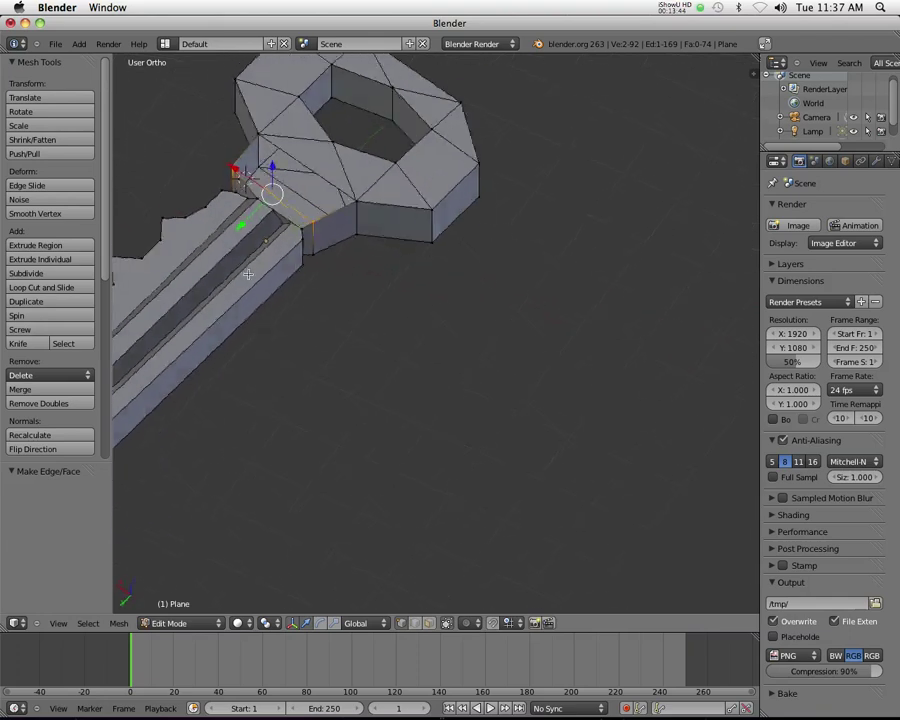
pyautogui.moveTo(240, 270); pyautogui.dragTo(259, 280, button='middle')
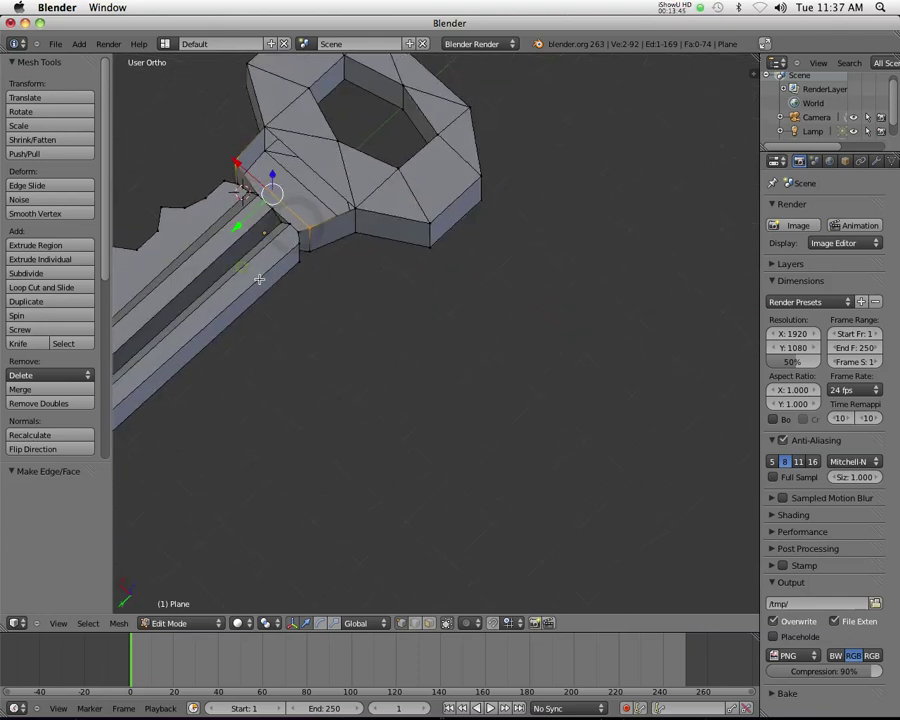
pyautogui.keyDown('shift'); pyautogui.rightClick(287, 222); pyautogui.keyUp('shift')
pyautogui.keyDown('shift'); pyautogui.rightClick(274, 206); pyautogui.keyUp('shift')
pyautogui.moveTo(276, 205); pyautogui.dragTo(297, 190, button='middle')
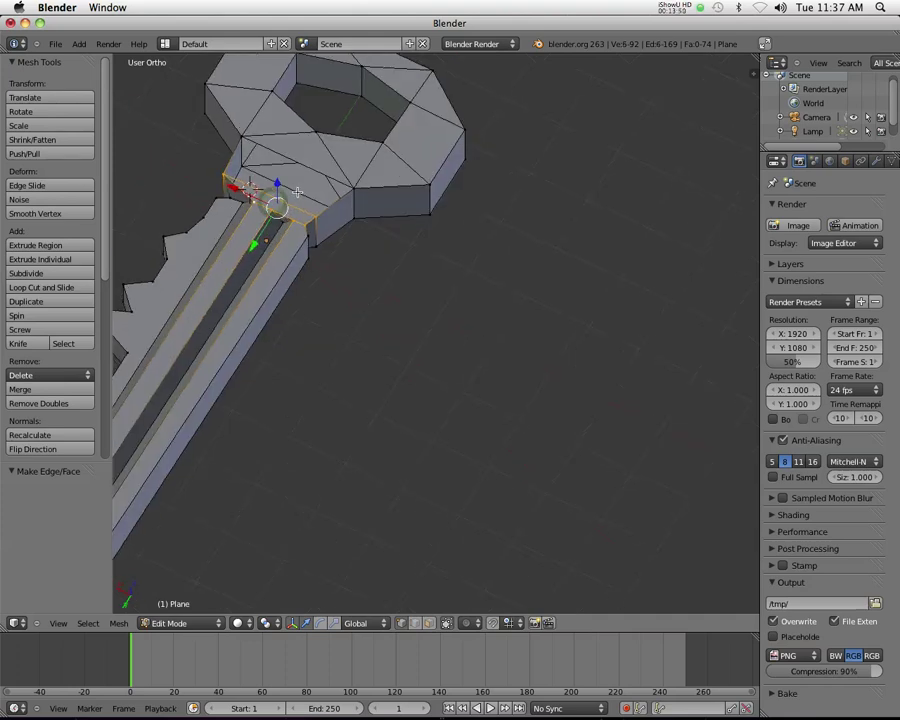
# Select the four corner vertices around the opening on top of the handle neck for filling
pyautogui.moveTo(301, 240); pyautogui.dragTo(255, 158, button='middle')
pyautogui.rightClick(258, 168)
pyautogui.keyDown('shift'); pyautogui.rightClick(298, 156); pyautogui.keyUp('shift')
pyautogui.keyDown('shift'); pyautogui.rightClick(346, 220); pyautogui.keyUp('shift')
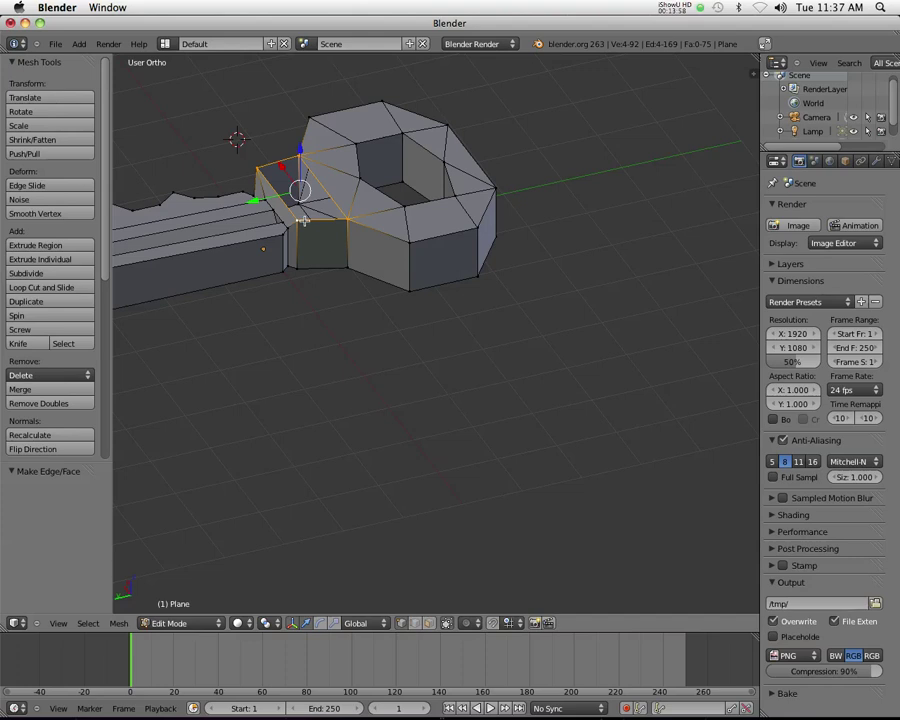
# Connect the first lengthwise edge's tip-end vertex to the upper front vertex of the key tip with an edge
pyautogui.moveTo(315, 237); pyautogui.dragTo(530, 381, button='middle')
pyautogui.rightClick(524, 416)
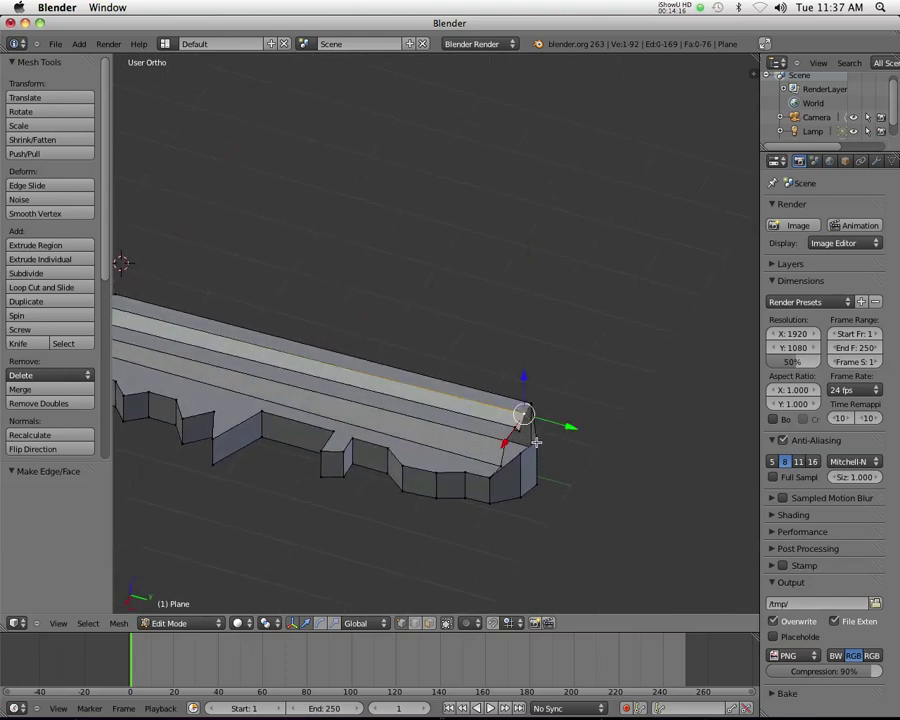
pyautogui.moveTo(554, 470); pyautogui.dragTo(495, 440, button='middle')
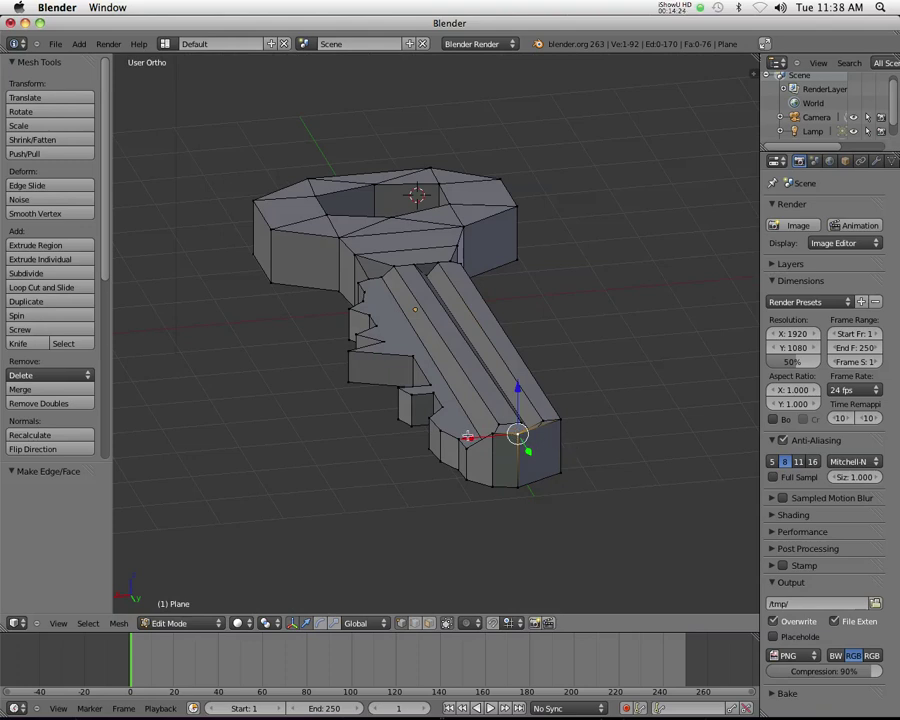
# Shift the key tip's upper front vertex along X, lower it by Z -0.165, and shift the vertex below it along X
pyautogui.press('g')
pyautogui.press('x')
pyautogui.click(541, 397)
pyautogui.press('g')
pyautogui.press('z')
pyautogui.click(532, 502)
pyautogui.press('g')
pyautogui.press('x')
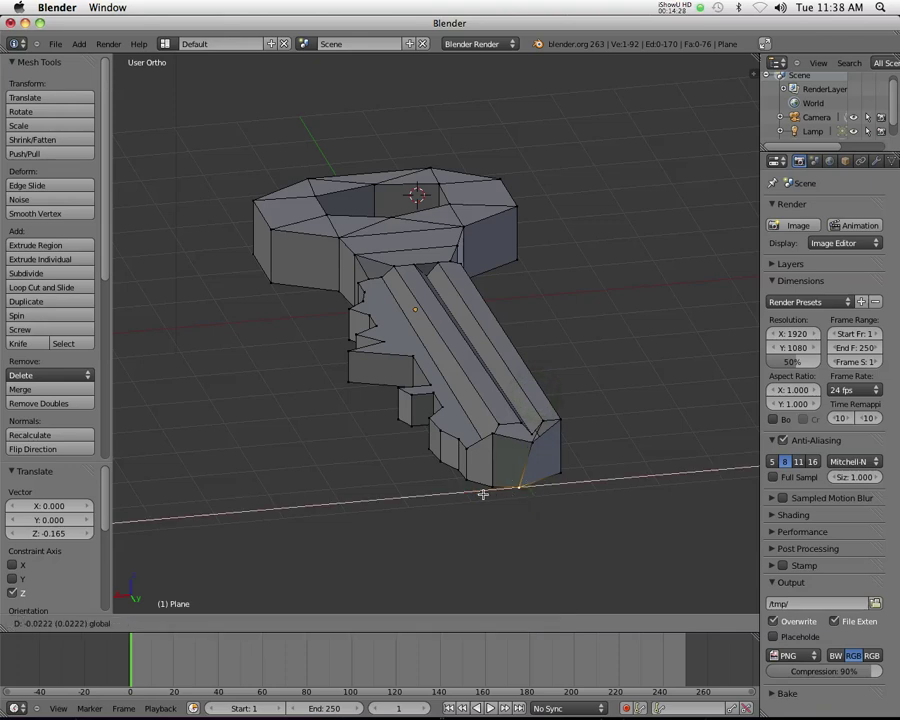
pyautogui.click(493, 493)
# Connect the tip-end vertices of the second and third lengthwise edges to the key tip's upper front vertex with edges
pyautogui.moveTo(493, 493); pyautogui.dragTo(530, 467, button='middle')
pyautogui.keyDown('shift'); pyautogui.rightClick(533, 452); pyautogui.keyUp('shift')
pyautogui.click(533, 447)
pyautogui.press('f')
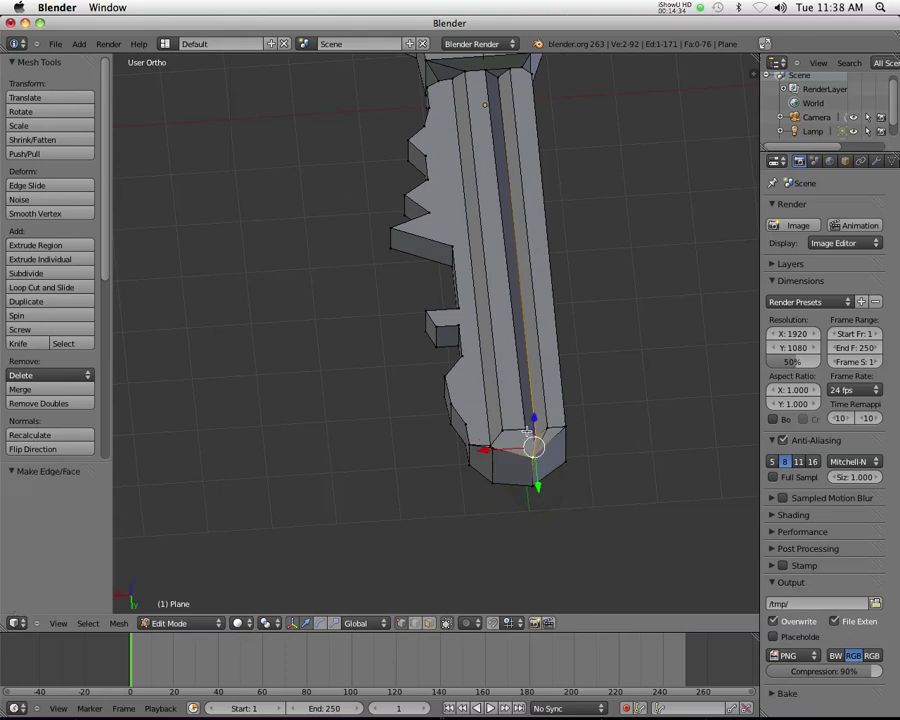
pyautogui.rightClick(526, 431)
pyautogui.click(526, 431)
pyautogui.keyDown('shift'); pyautogui.rightClick(532, 456); pyautogui.keyUp('shift')
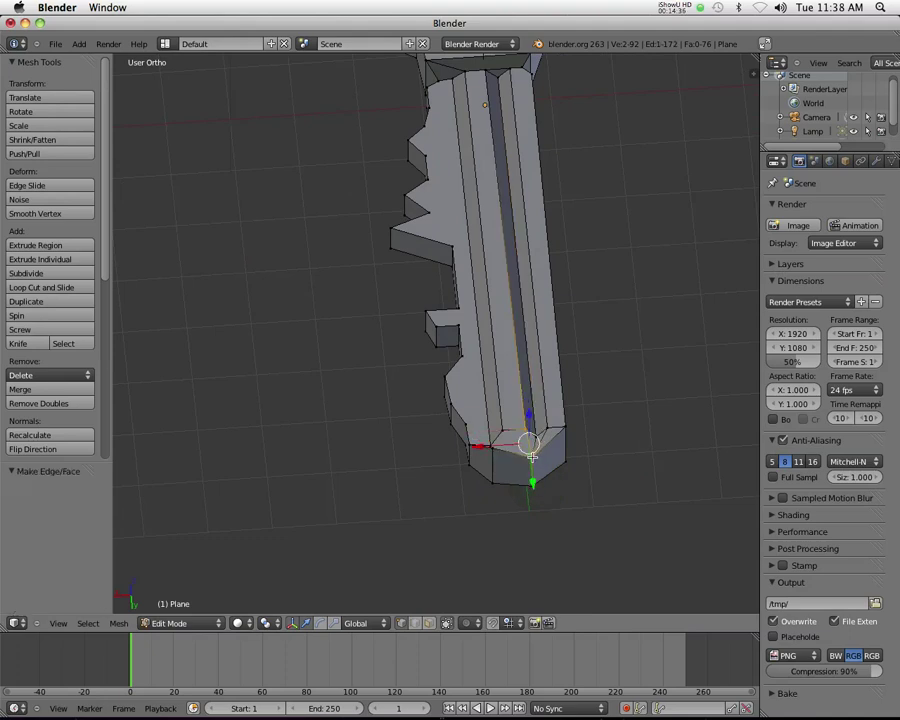
# Connect the fourth lengthwise edge's tip-end vertex to the key tip's upper front corner nearer the teeth with an edge
pyautogui.keyDown('shift'); pyautogui.rightClick(532, 458); pyautogui.keyUp('shift')
pyautogui.press('KP_6')
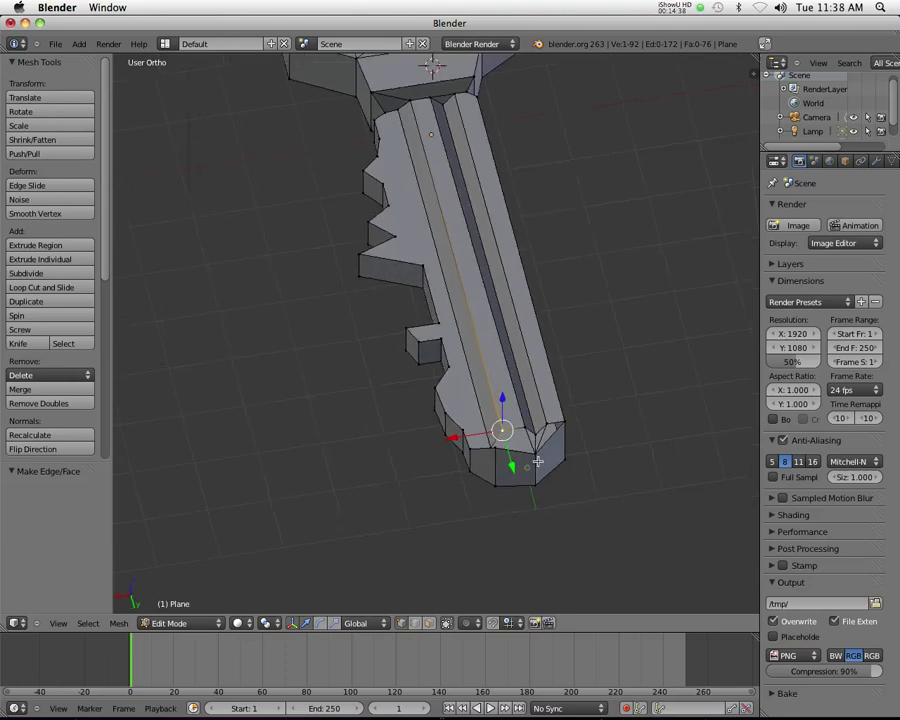
pyautogui.press('KP_8')
pyautogui.press('KP_8')
pyautogui.keyDown('shift'); pyautogui.rightClick(503, 447); pyautogui.keyUp('shift')
pyautogui.press('f')
pyautogui.press('KP_4')
pyautogui.press('KP_2')
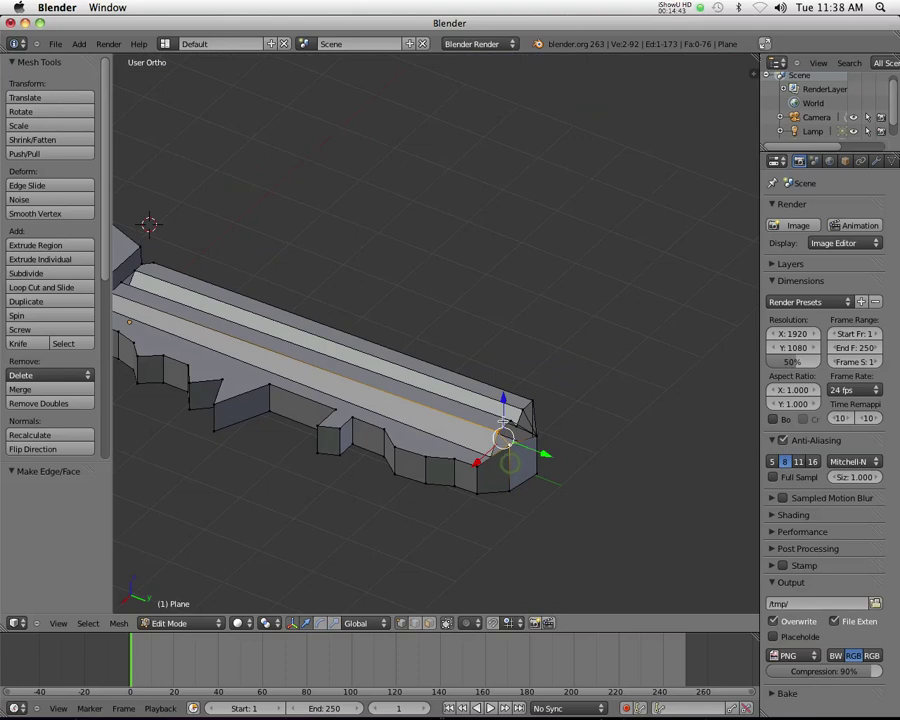
pyautogui.press('g')
pyautogui.press('z')
pyautogui.rightClick(500, 406)
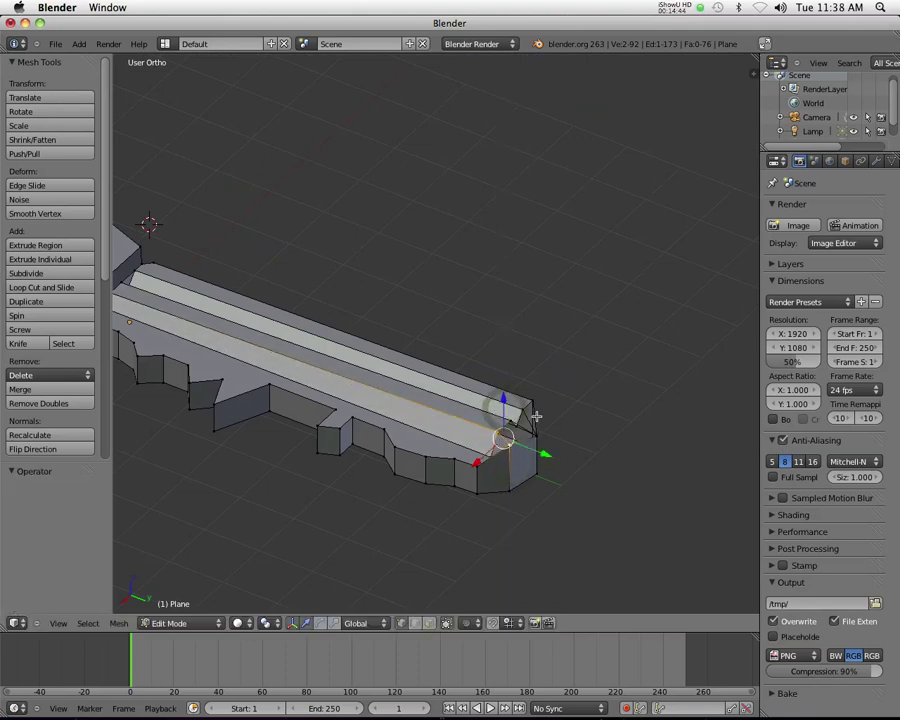
# Lower the tip's upper front corner nearer the teeth by about Z -0.365 and connect it to the fifth lengthwise edge's tip-end vertex
pyautogui.rightClick(506, 445)
pyautogui.press('g')
pyautogui.press('z')
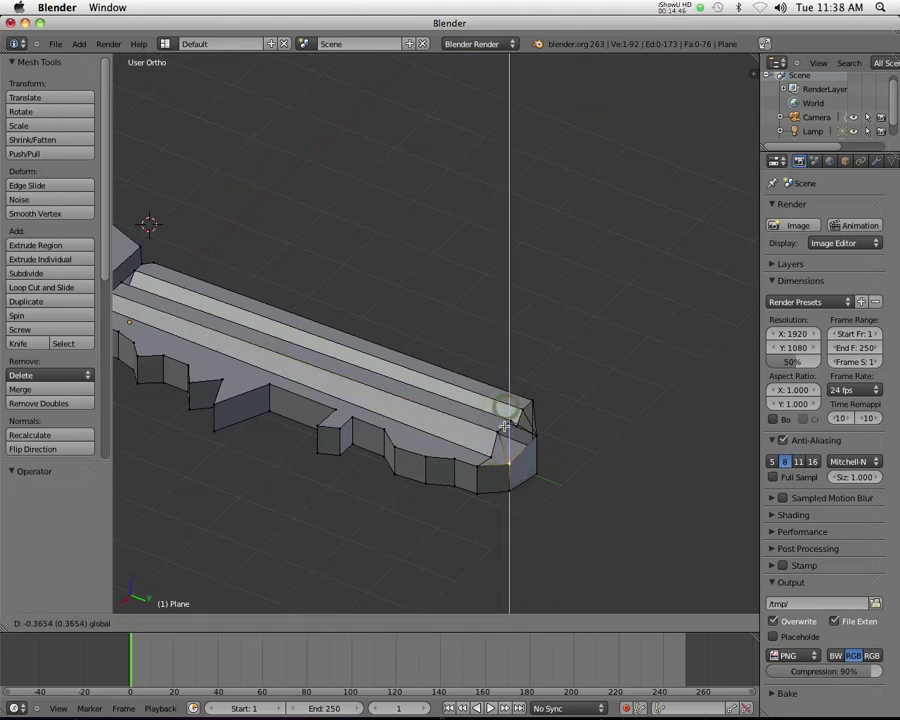
pyautogui.click(504, 426)
pyautogui.keyDown('shift'); pyautogui.rightClick(497, 458); pyautogui.keyUp('shift')
pyautogui.press('f')
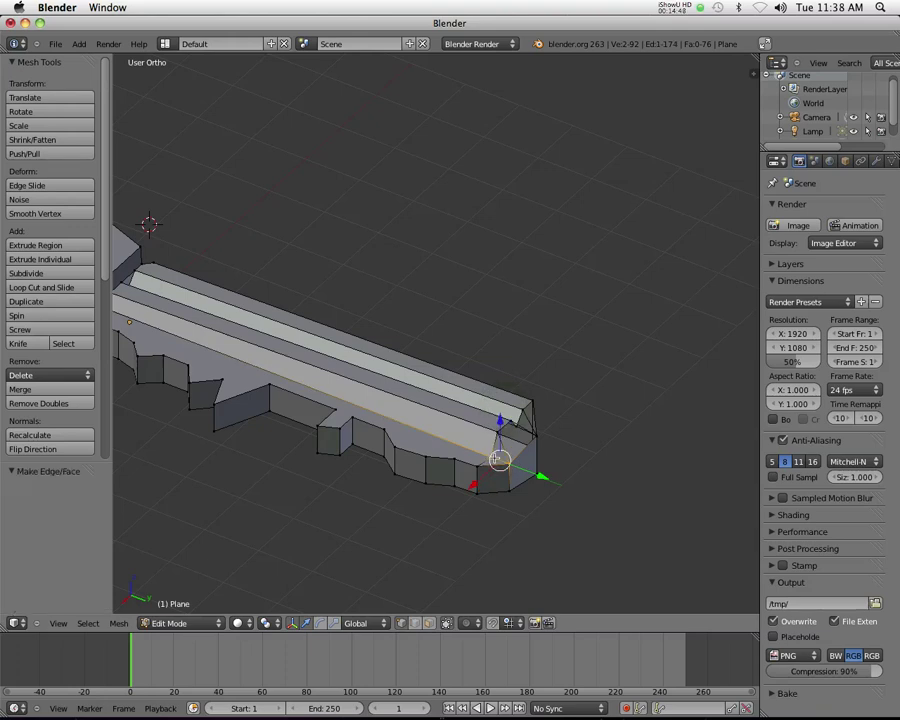
# Fill the open gaps at the key tip with faces between the lengthwise edges' end vertices and the tip's upper front vertices
pyautogui.keyDown('shift'); pyautogui.rightClick(498, 427); pyautogui.keyUp('shift')
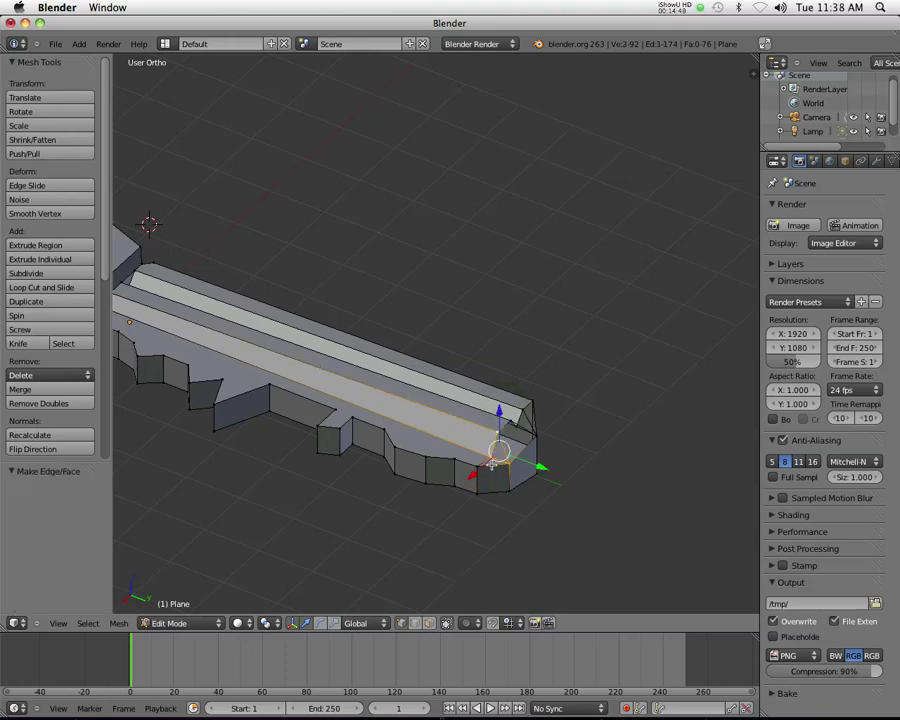
pyautogui.moveTo(548, 442); pyautogui.dragTo(541, 430, button='middle')
pyautogui.keyDown('shift'); pyautogui.rightClick(538, 432); pyautogui.keyUp('shift')
pyautogui.keyDown('shift'); pyautogui.rightClick(541, 428); pyautogui.keyUp('shift')
pyautogui.keyDown('shift'); pyautogui.rightClick(555, 421); pyautogui.keyUp('shift')
pyautogui.keyDown('shift'); pyautogui.rightClick(563, 420); pyautogui.keyUp('shift')
pyautogui.moveTo(549, 457); pyautogui.dragTo(506, 406, button='middle')
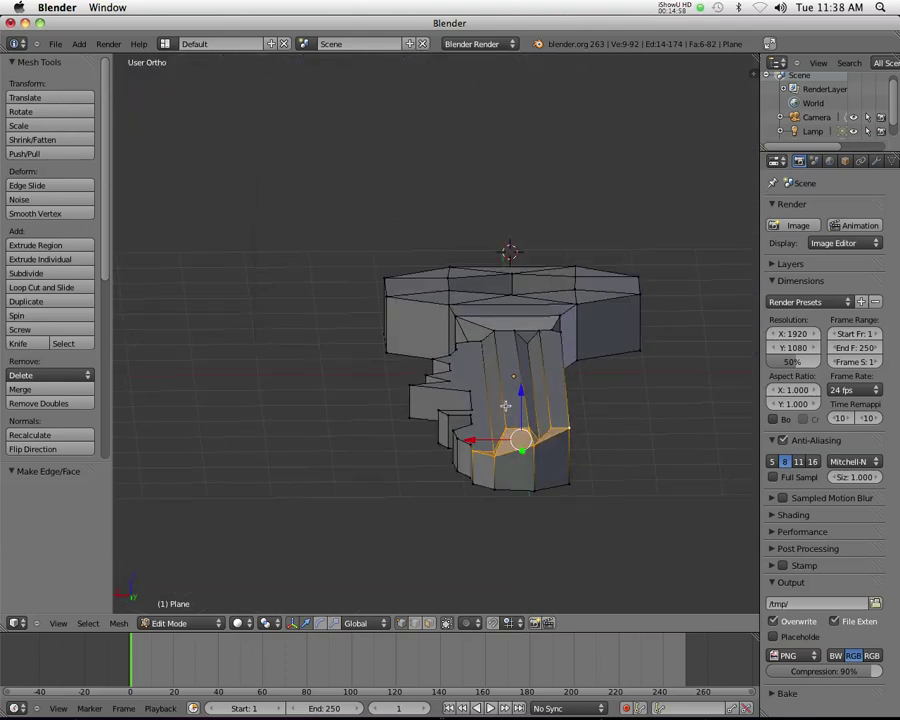
# Shift the tip's upper front vertex farther from the teeth by about X -0.087 and lower it by Z -0.191
pyautogui.rightClick(534, 446)
pyautogui.press('g')
pyautogui.press('x')
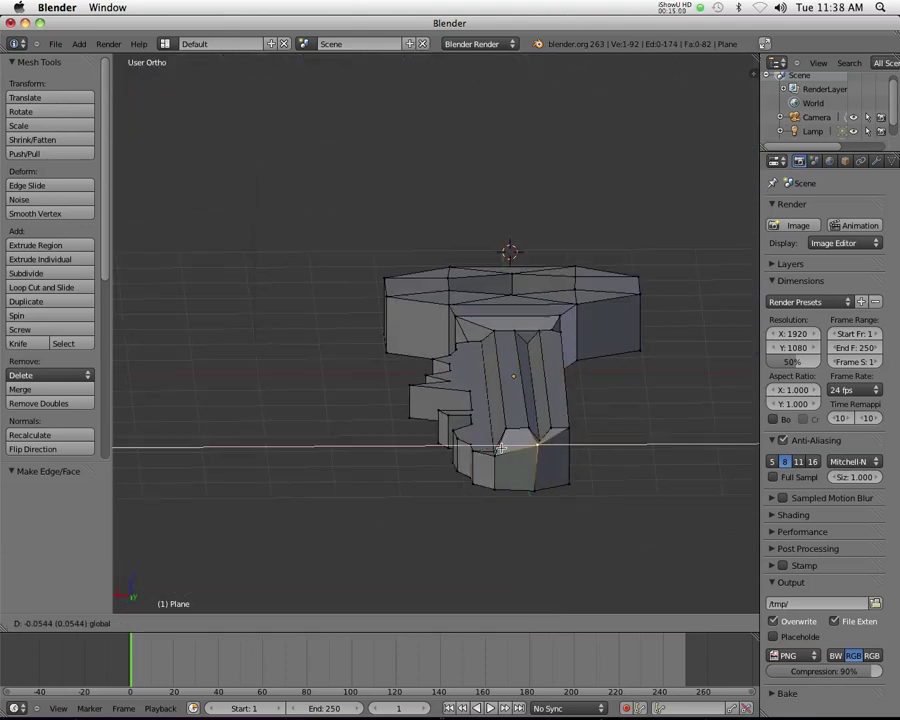
pyautogui.click(539, 447)
pyautogui.press('g')
pyautogui.press('z')
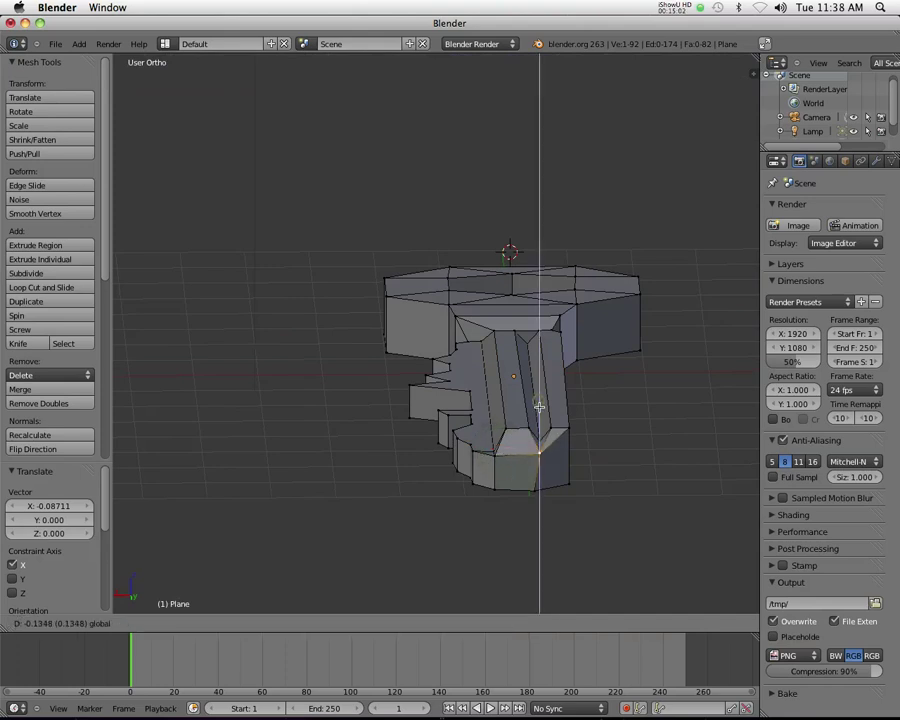
pyautogui.click(539, 409)
# Try a Subdivision Surface modifier on the key, inspect the smoothed shape, and remove the modifier
pyautogui.moveTo(539, 458); pyautogui.dragTo(544, 419, button='middle')
pyautogui.scroll(-4, 544, 419)
pyautogui.moveTo(663, 398); pyautogui.dragTo(626, 367, button='middle')
pyautogui.scroll(-2, 438, 399)
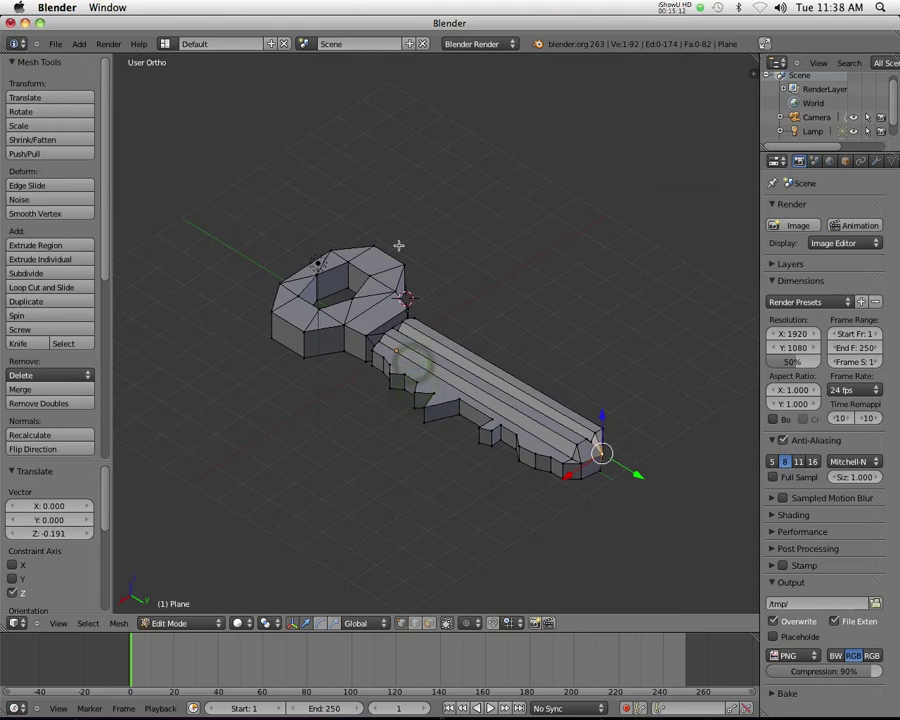
pyautogui.moveTo(398, 245); pyautogui.dragTo(344, 364, button='middle')
pyautogui.click(860, 160)
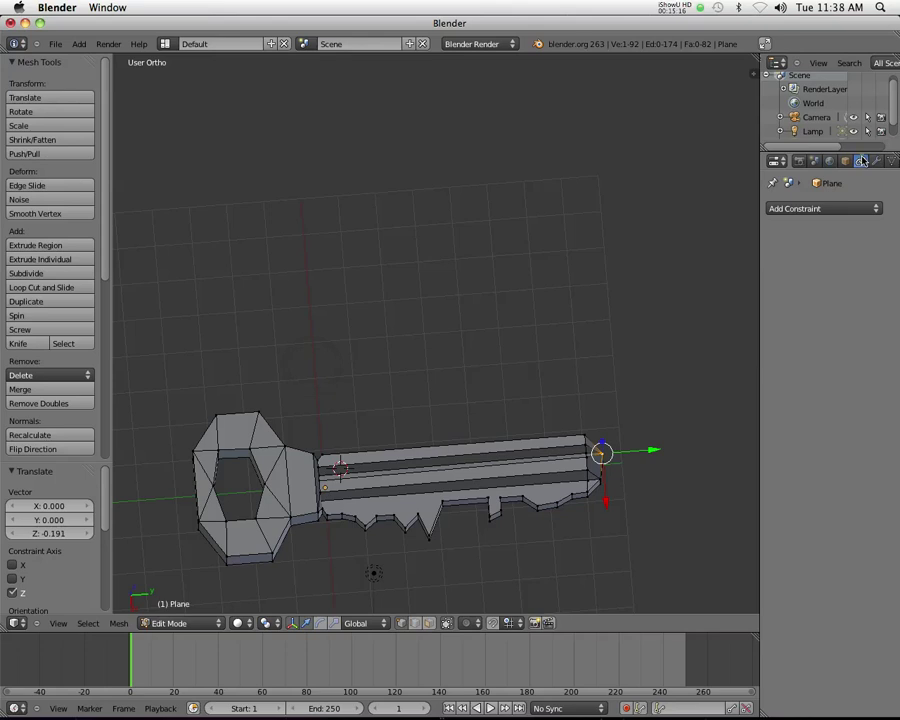
pyautogui.click(876, 160)
pyautogui.click(826, 209)
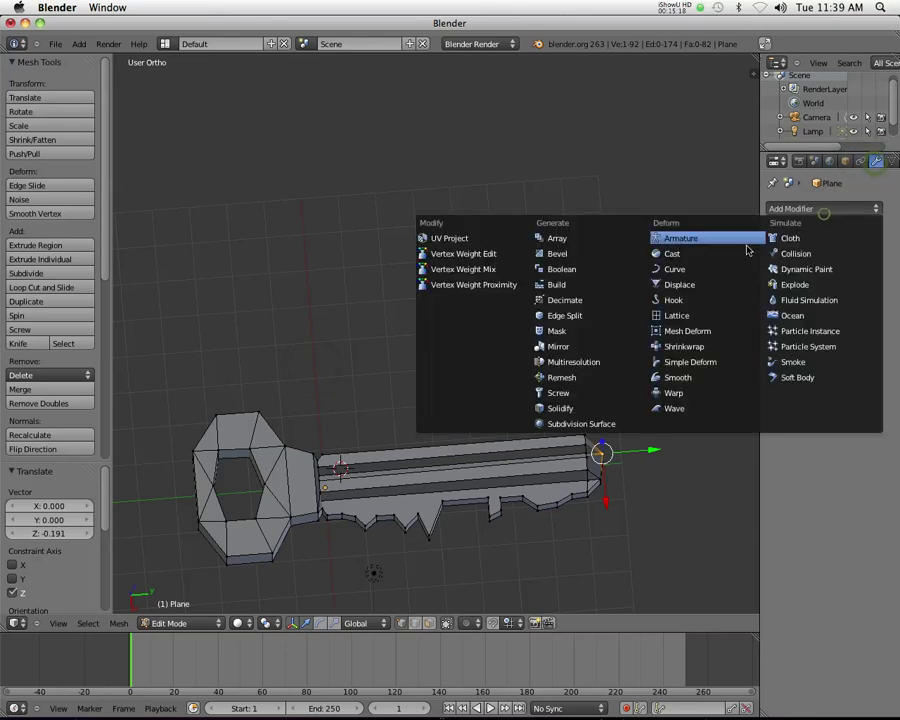
pyautogui.click(580, 420)
pyautogui.moveTo(537, 444); pyautogui.dragTo(400, 438, button='middle')
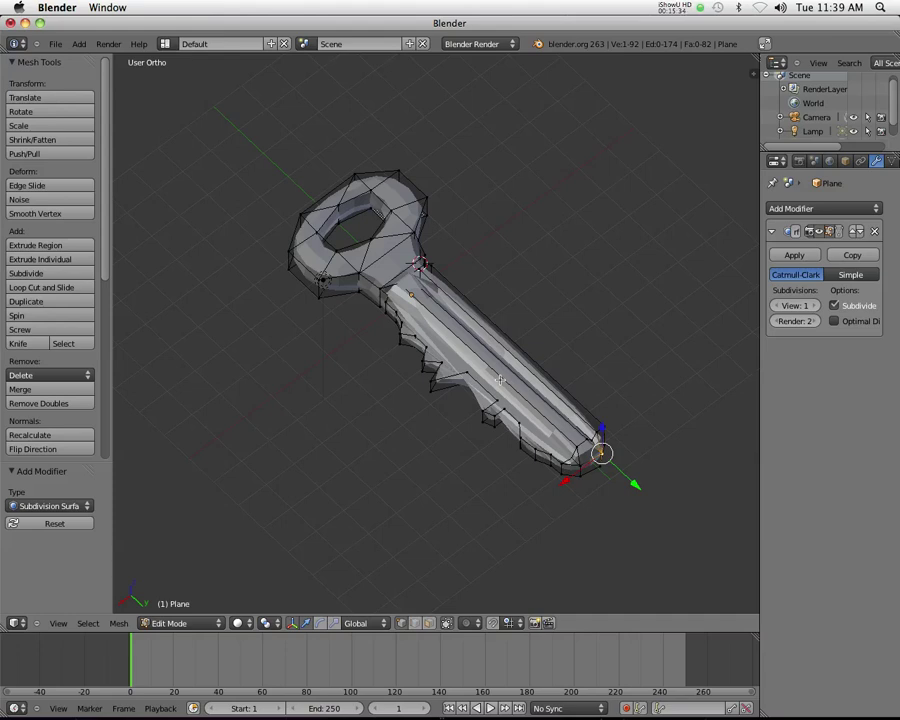
pyautogui.click(874, 231)
# Switch to face selection and lower the long middle face running along the key shaft by Z -0.175
pyautogui.moveTo(515, 378)
pyautogui.mouseDown(button='middle')
pyautogui.moveTo(538, 372)
pyautogui.moveTo(520, 380)
pyautogui.mouseUp(button='middle')
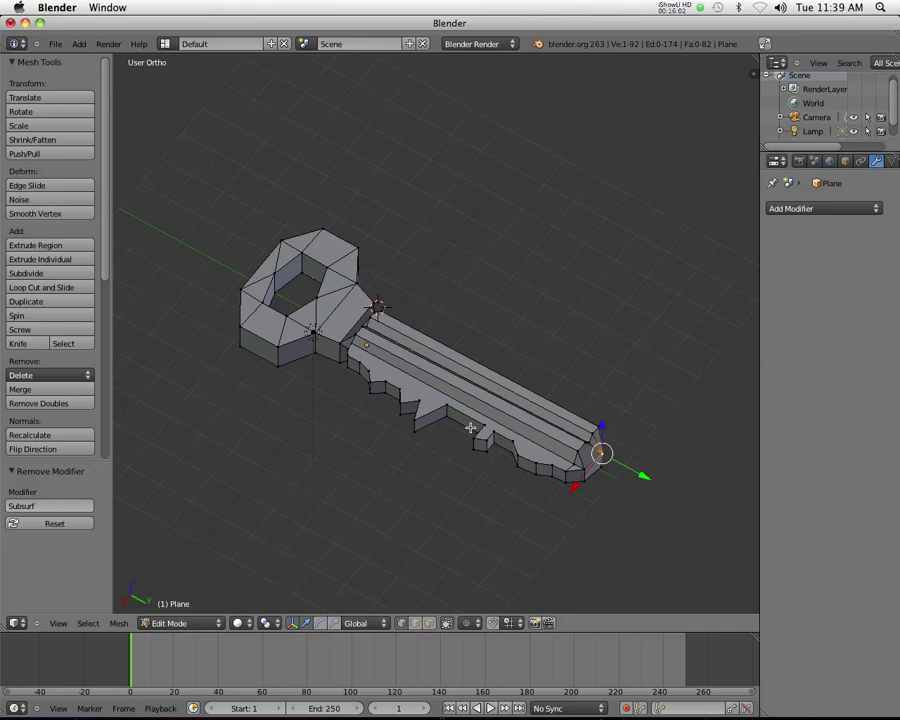
pyautogui.moveTo(445, 338)
pyautogui.mouseDown(button='middle')
pyautogui.moveTo(442, 330)
pyautogui.moveTo(458, 336)
pyautogui.moveTo(449, 347)
pyautogui.mouseUp(button='middle')
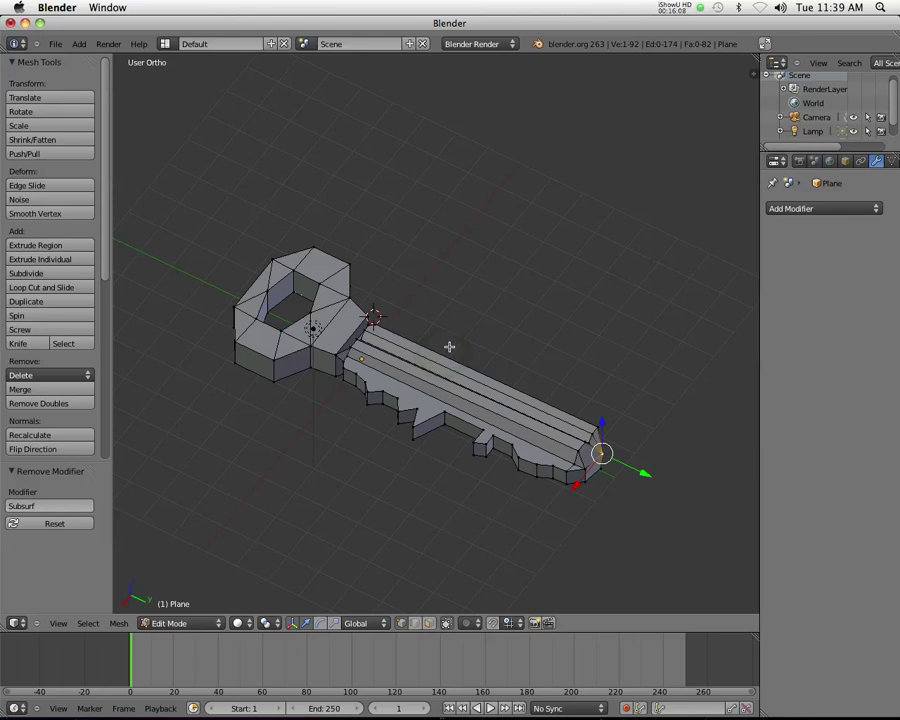
pyautogui.moveTo(446, 372); pyautogui.dragTo(610, 416, button='middle')
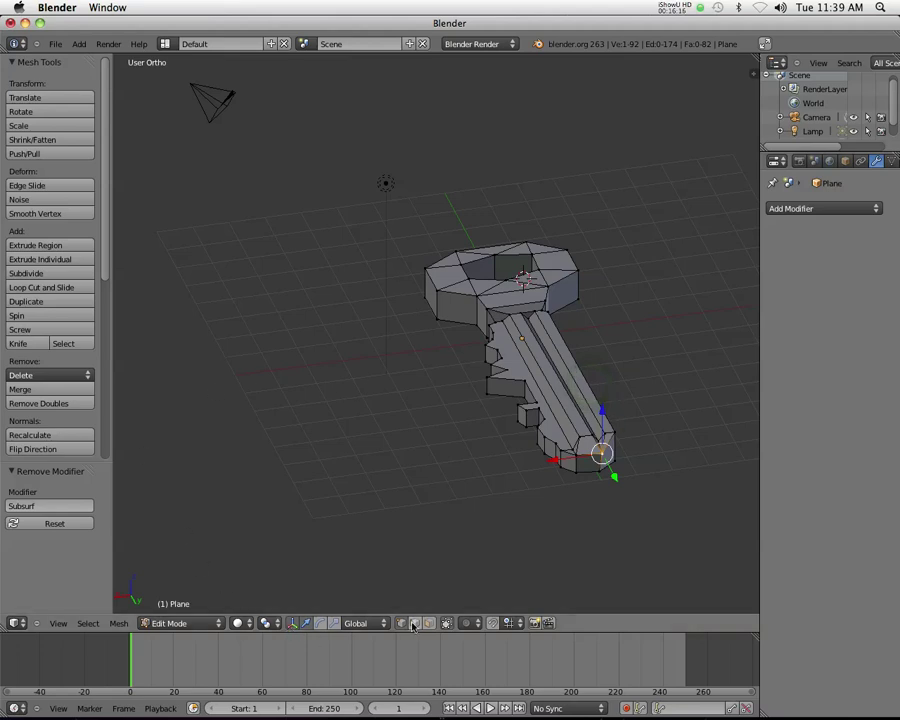
pyautogui.hotkey('ctrl', 'Tab')
pyautogui.press('3')
pyautogui.rightClick(561, 391)
pyautogui.moveTo(560, 420); pyautogui.dragTo(552, 378, button='middle')
pyautogui.press('g')
pyautogui.press('z')
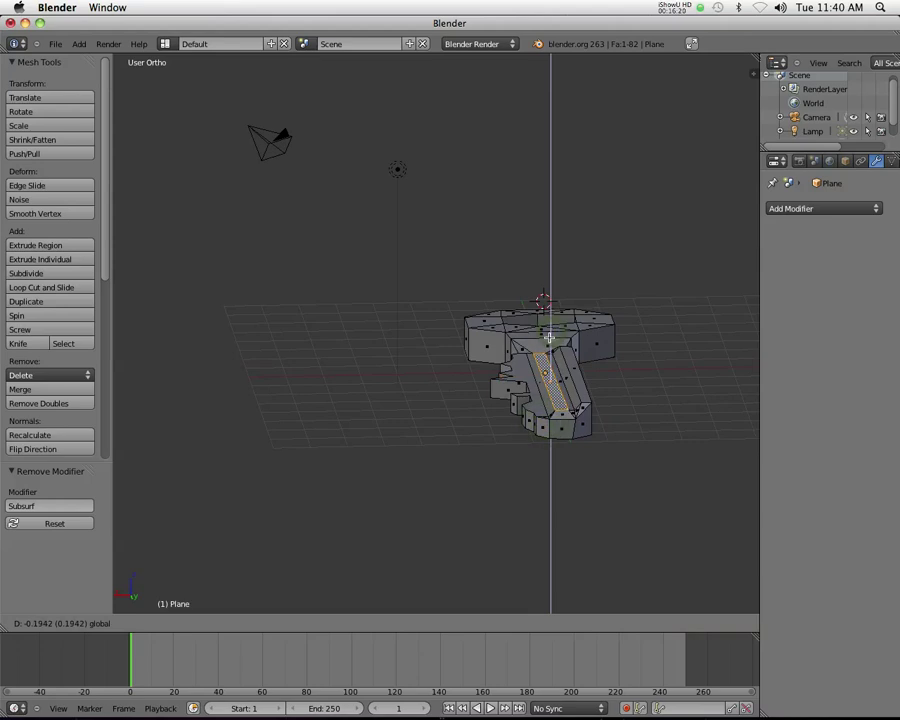
pyautogui.click(498, 412)
# Raise the shaft's selected lengthwise face by Z 0.112 and check the groove from the side
pyautogui.moveTo(498, 412); pyautogui.dragTo(546, 452, button='middle')
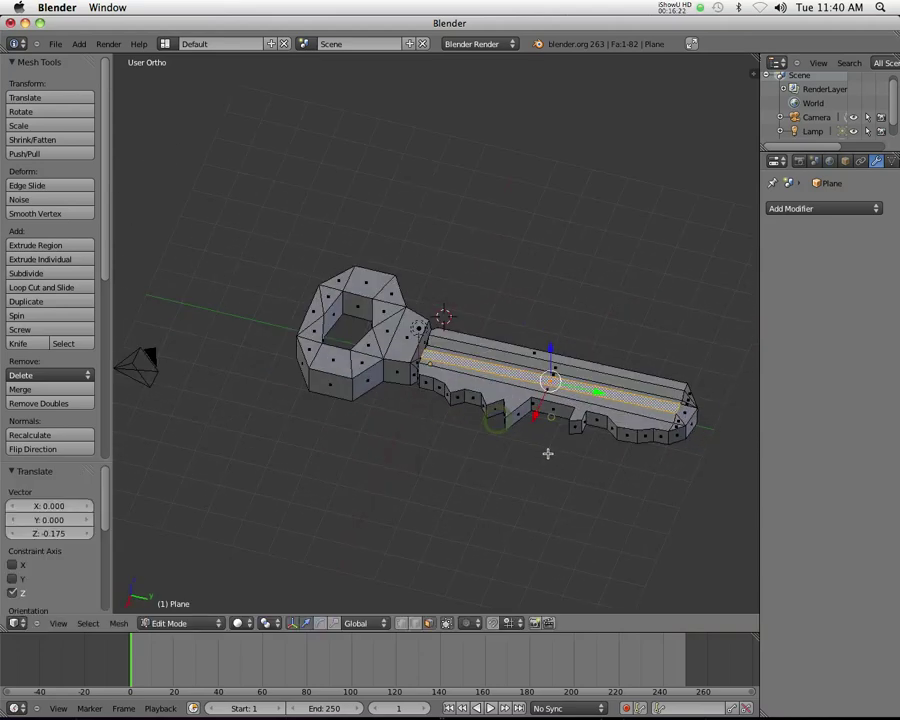
pyautogui.press('g')
pyautogui.press('z')
pyautogui.click(546, 348)
pyautogui.moveTo(546, 348); pyautogui.dragTo(388, 342, button='middle')
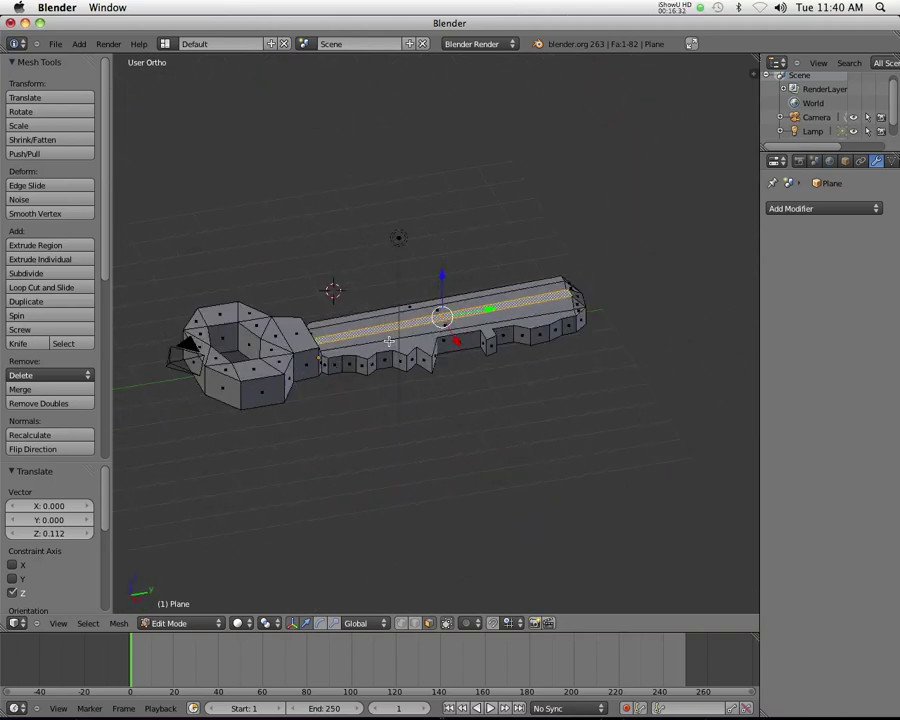